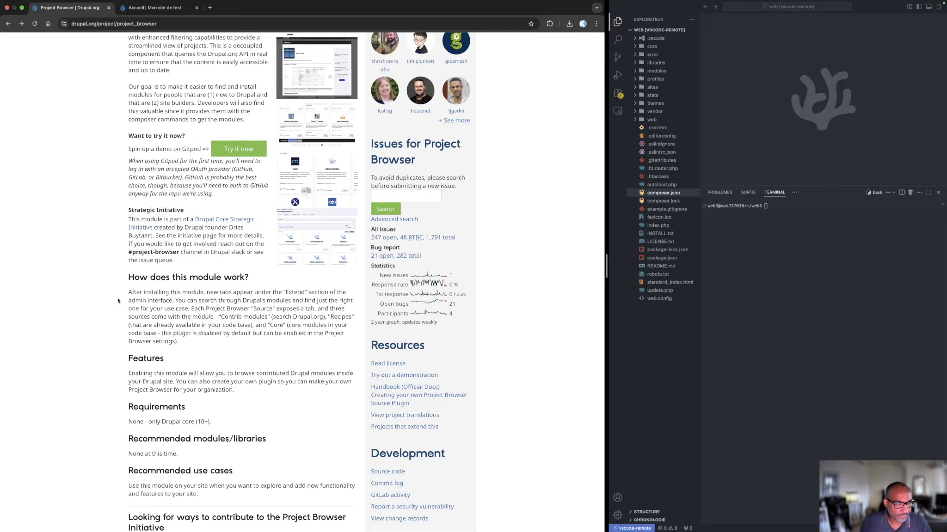
Copy the install command of Project Browser release 2.0.0-beta2 and run composer require 'drupal/project_browser:^2.0@beta' in the VS Code terminal
{"action": "scroll", "coordinate": [115, 300], "scroll_direction": "down", "scroll_amount": 4}
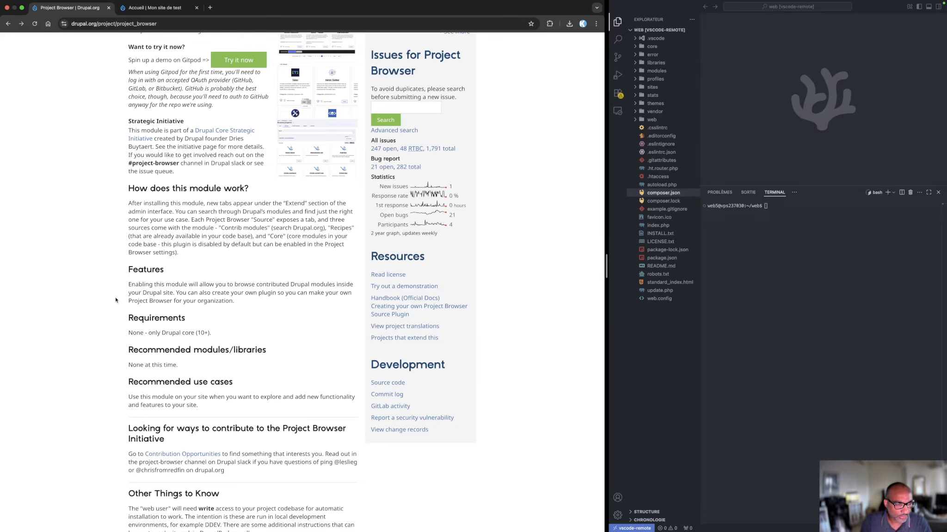
{"action": "scroll", "coordinate": [115, 300], "scroll_direction": "up", "scroll_amount": 15}
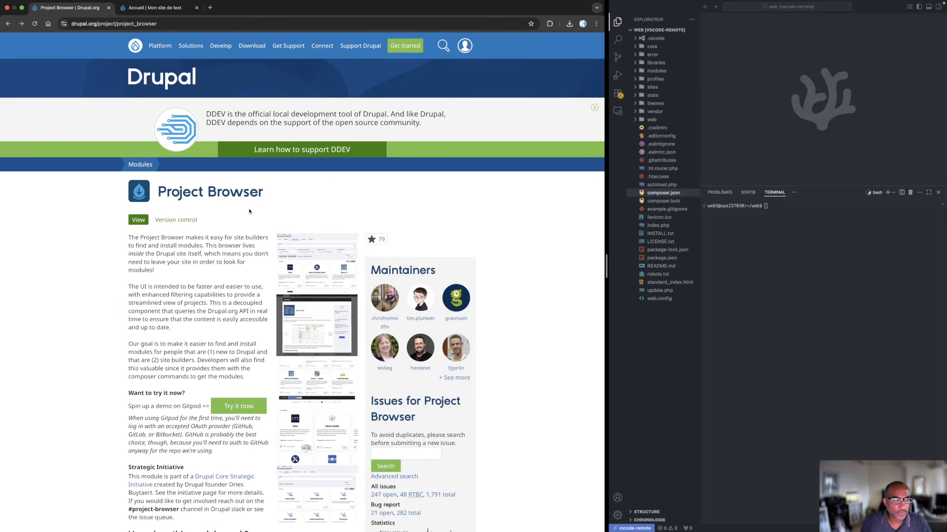
{"action": "scroll", "coordinate": [205, 335], "scroll_direction": "down", "scroll_amount": 5}
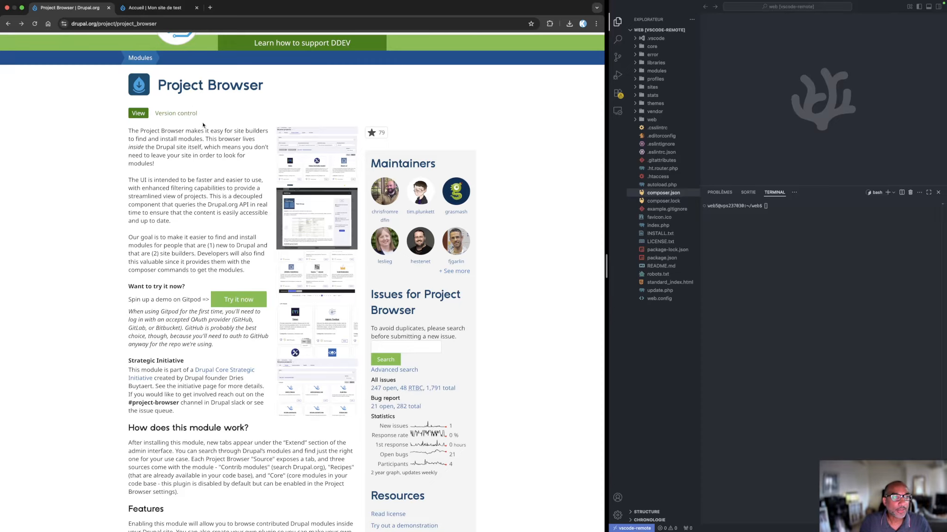
{"action": "scroll", "coordinate": [202, 125], "scroll_direction": "down", "scroll_amount": 8}
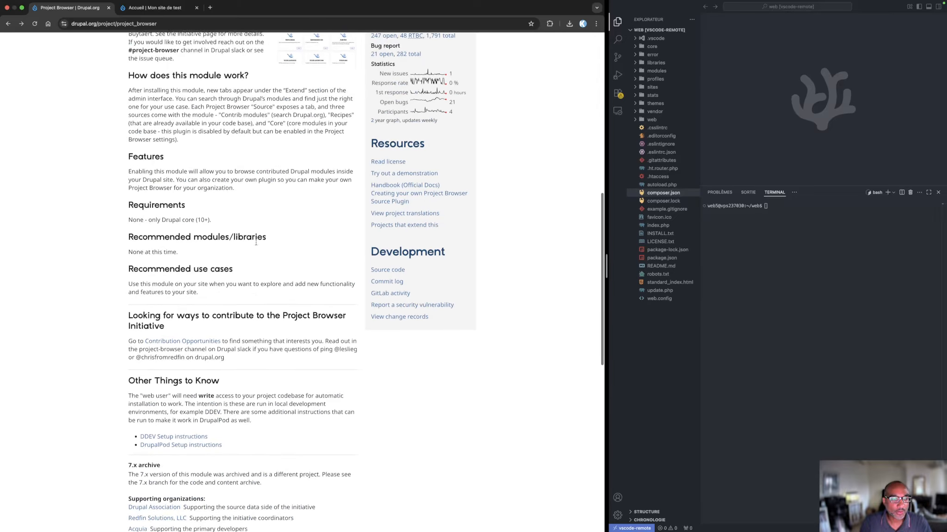
{"action": "scroll", "coordinate": [256, 242], "scroll_direction": "down", "scroll_amount": 5}
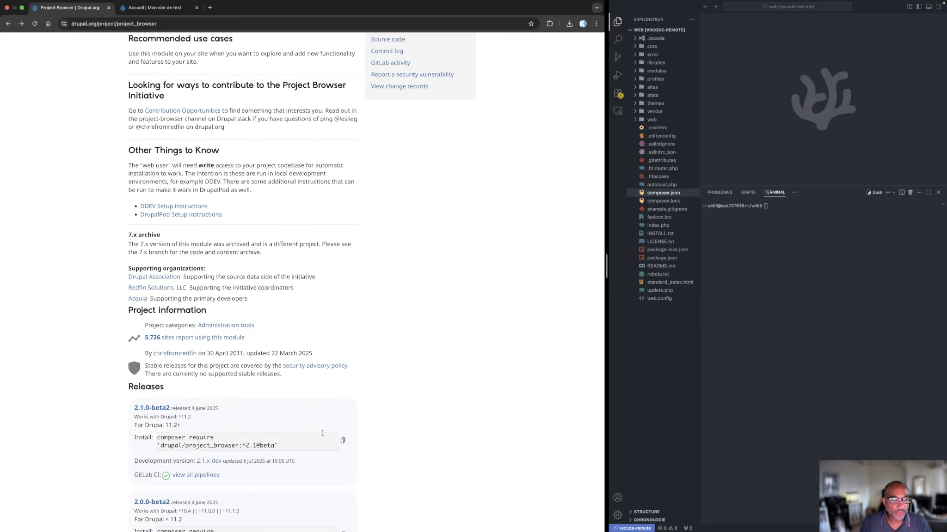
{"action": "scroll", "coordinate": [323, 433], "scroll_direction": "down", "scroll_amount": 3}
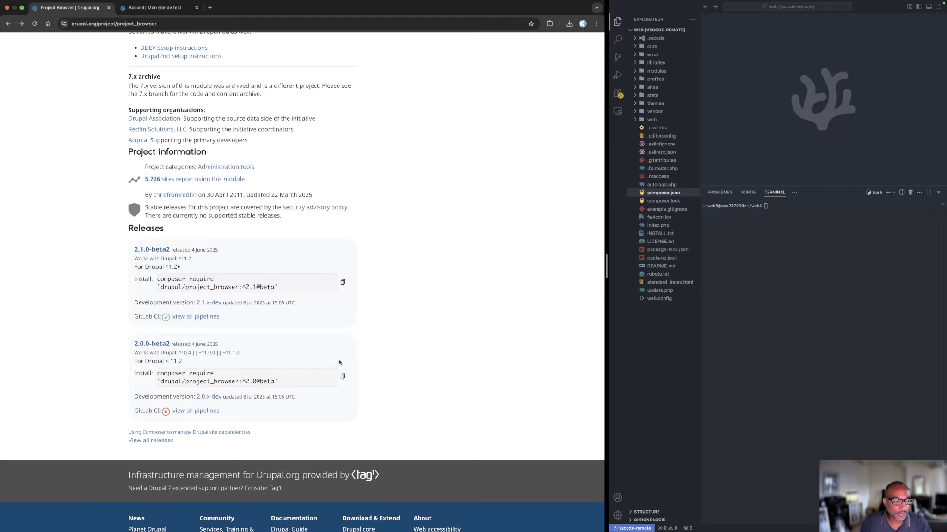
{"action": "left_click", "coordinate": [342, 376]}
{"action": "key", "text": "super+c"}
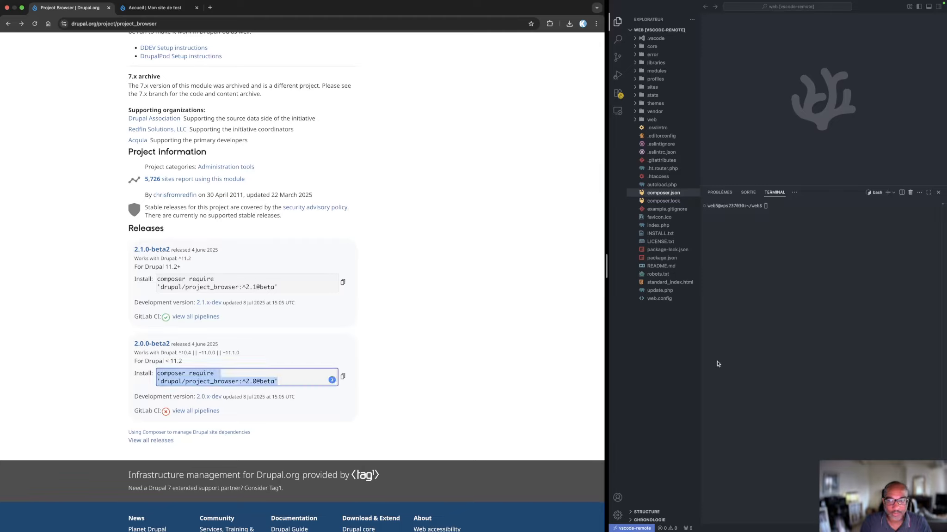
{"action": "left_click", "coordinate": [781, 233]}
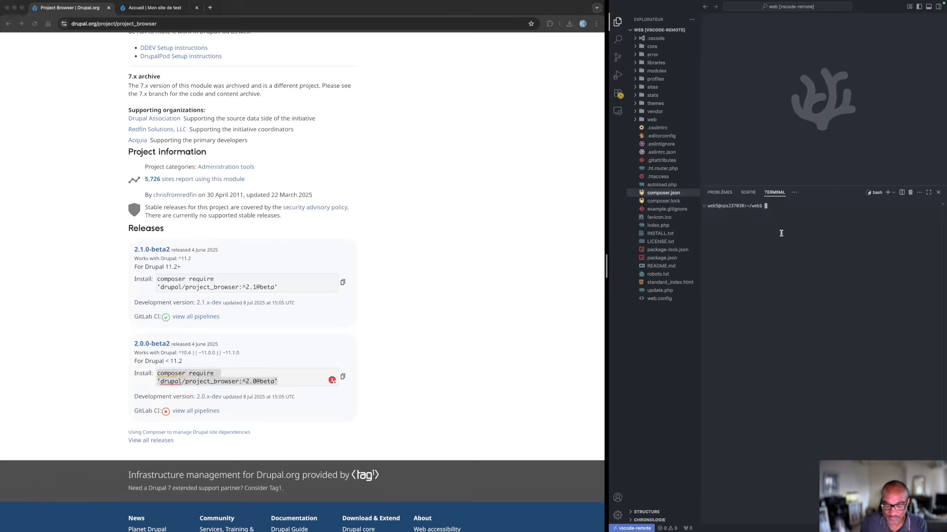
{"action": "key", "text": "super+v"}
{"action": "key", "text": "Return"}
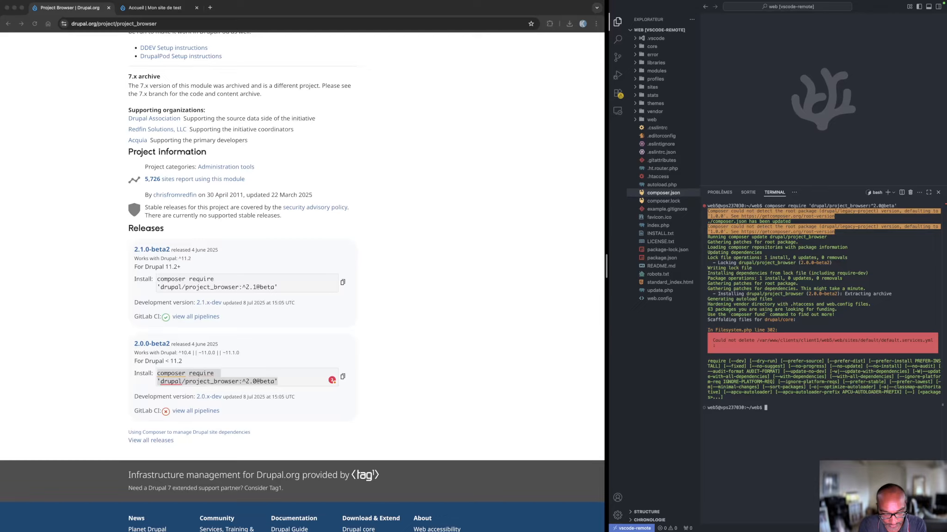
Find the earlier alias command in the terminal history and run alias drush="vendor/bin/drush"
{"action": "key", "text": "ctrl+r"}
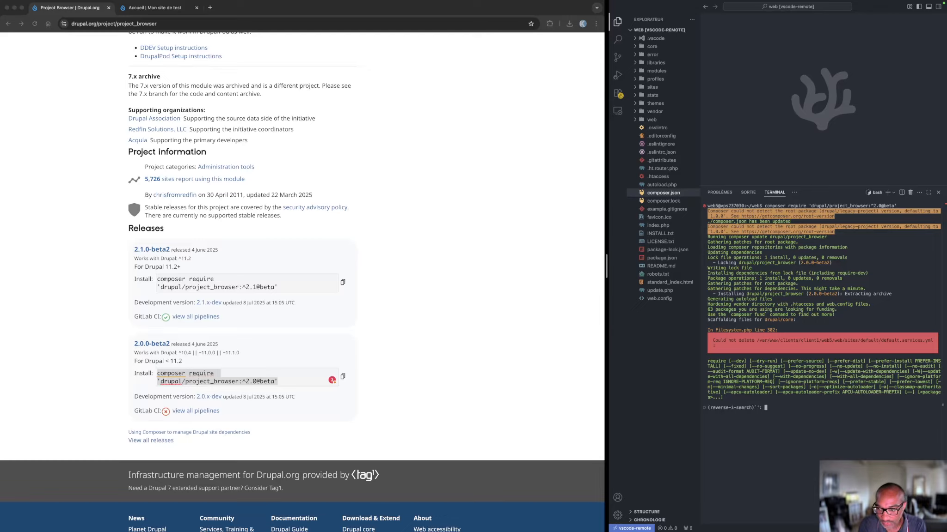
{"action": "type", "text": "al"}
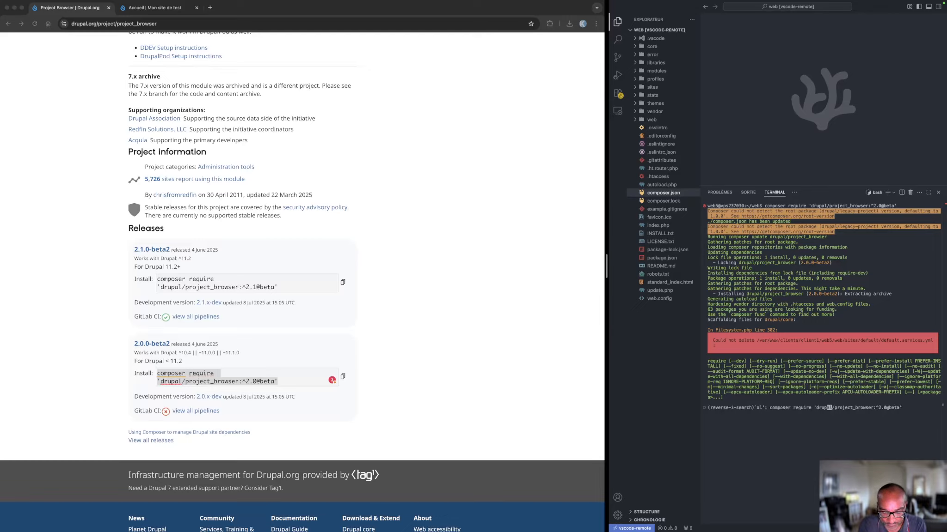
{"action": "type", "text": "ias"}
{"action": "key", "text": "Return"}
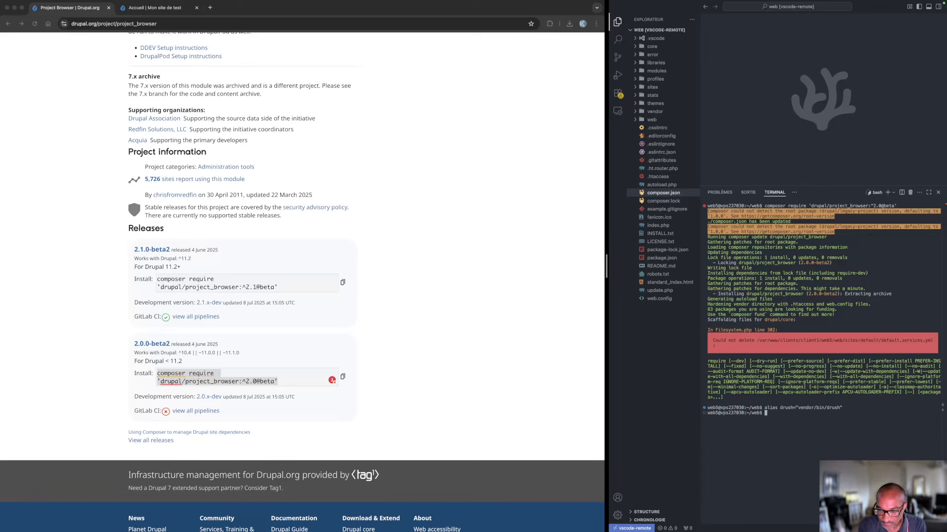
Enable the module with drush en project_browser, copying the machine name project_browser from the module page's URL
{"action": "type", "text": "drush en"}
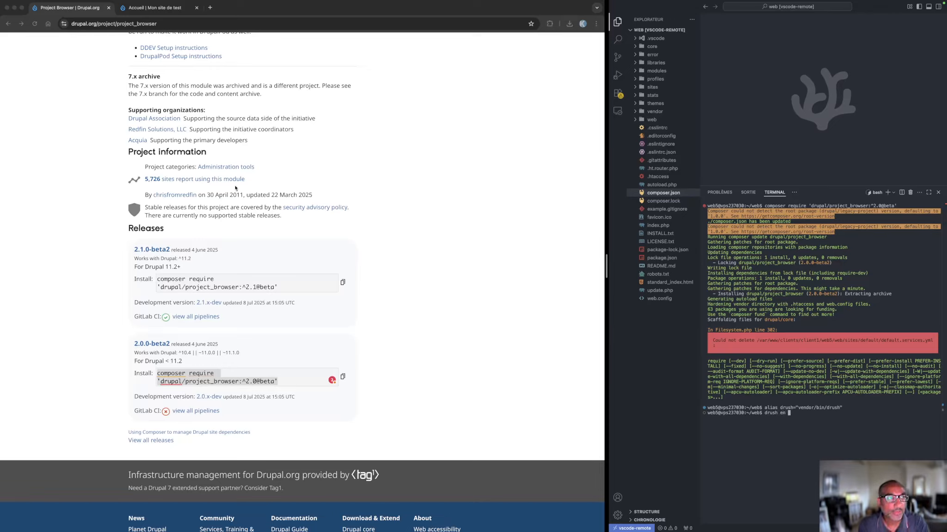
{"action": "left_click", "coordinate": [116, 44]}
{"action": "left_click", "coordinate": [118, 24]}
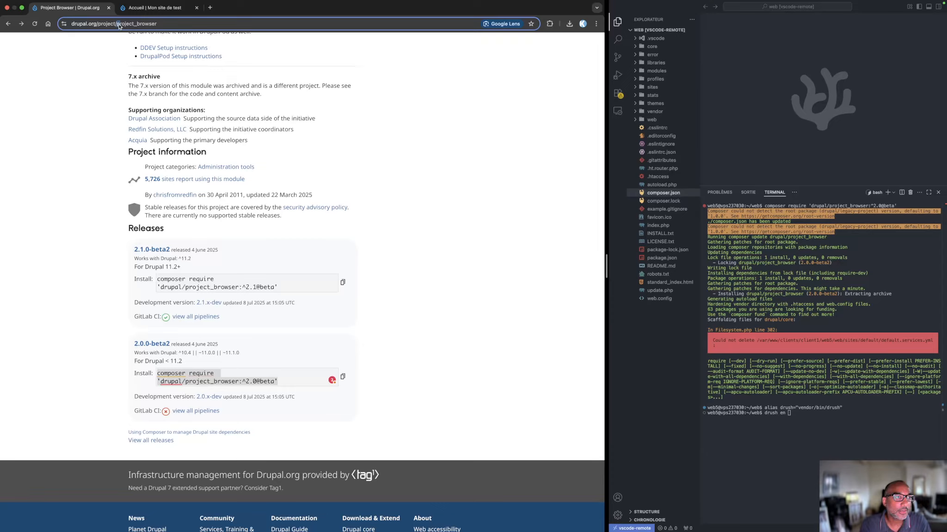
{"action": "double_click", "coordinate": [170, 29]}
{"action": "key", "text": "super+c"}
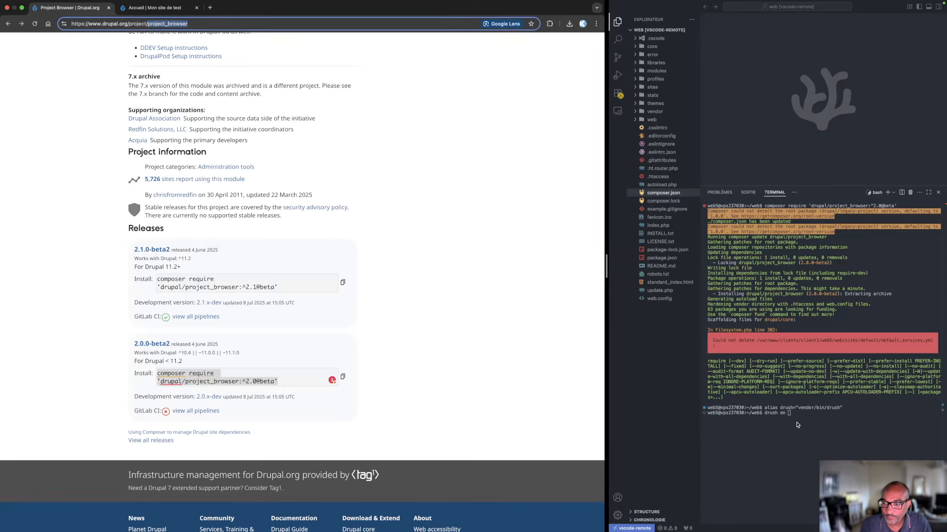
{"action": "left_click", "coordinate": [815, 423]}
{"action": "key", "text": "super+v"}
{"action": "key", "text": "Return"}
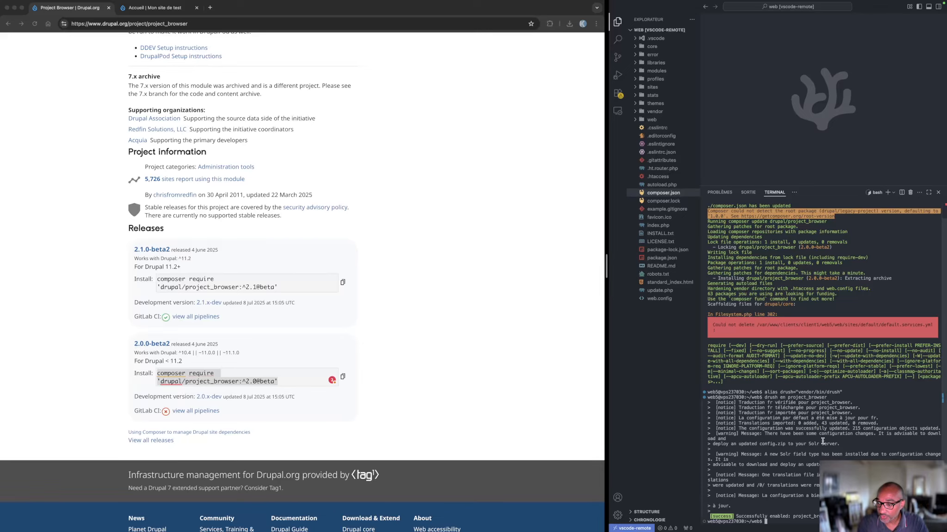
On the test site, search the admin pages for "brow" and open the Project Browser configuration page
{"action": "left_click", "coordinate": [104, 226]}
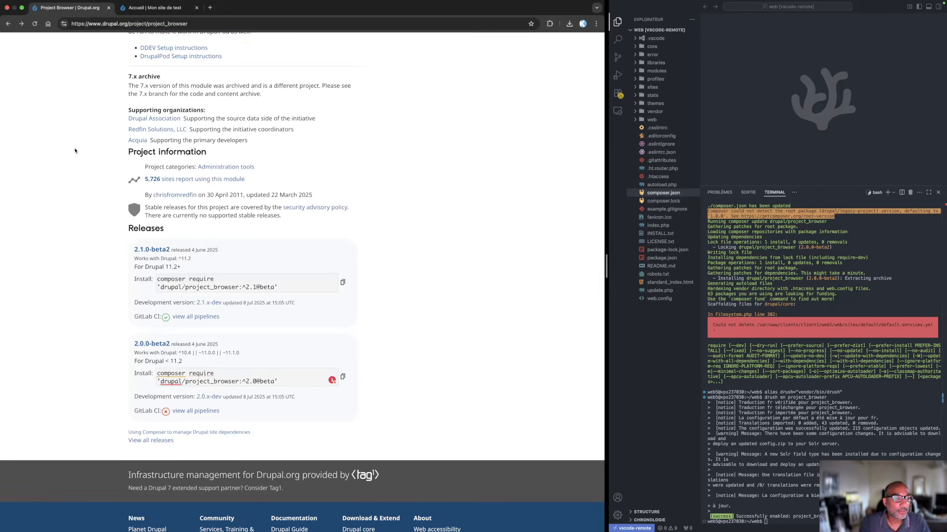
{"action": "scroll", "coordinate": [75, 147], "scroll_direction": "up", "scroll_amount": 20}
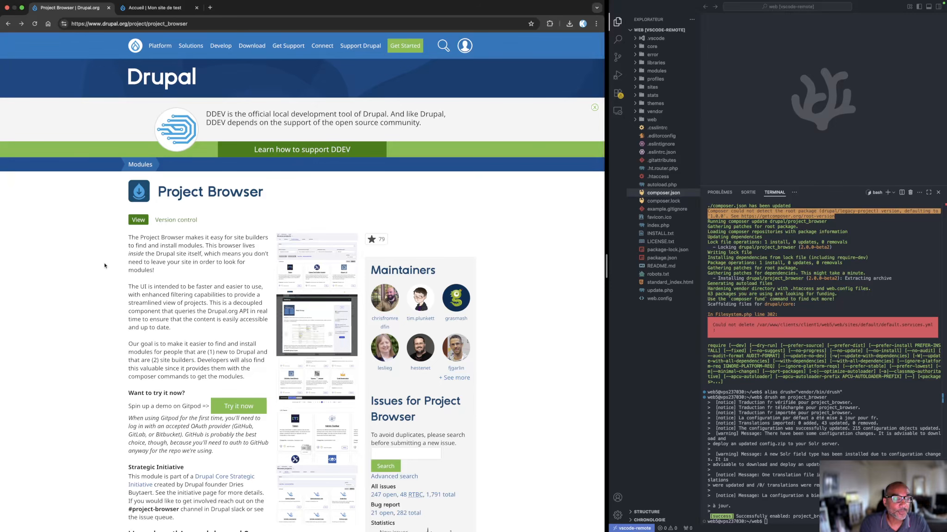
{"action": "left_click", "coordinate": [156, 8]}
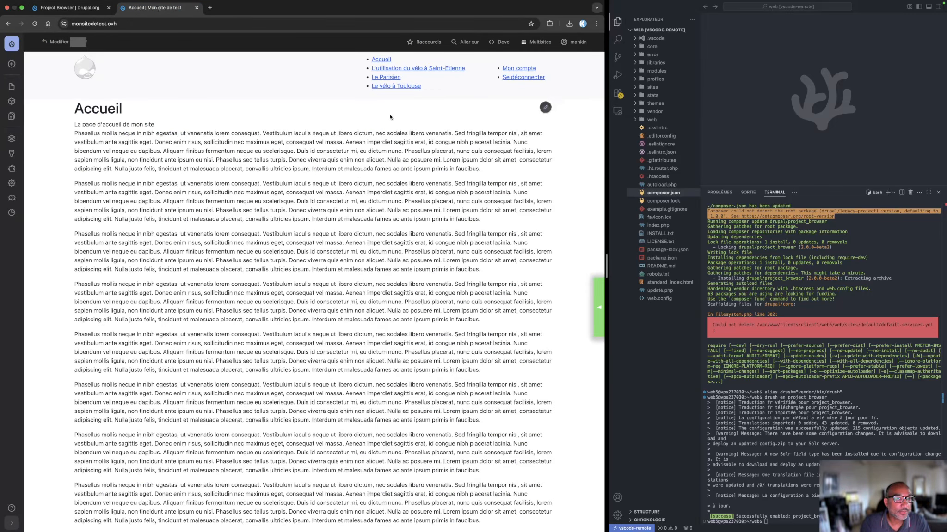
{"action": "mouse_move", "coordinate": [9, 143]}
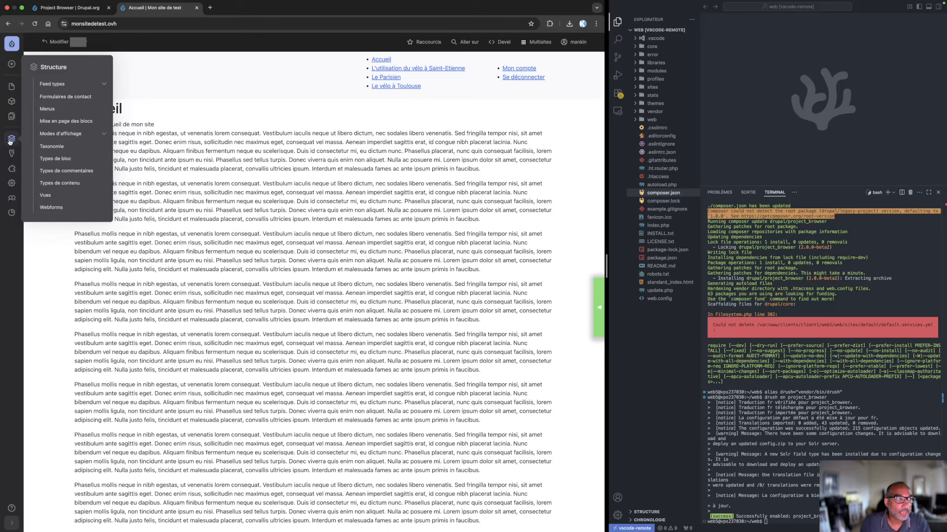
{"action": "left_click", "coordinate": [458, 42]}
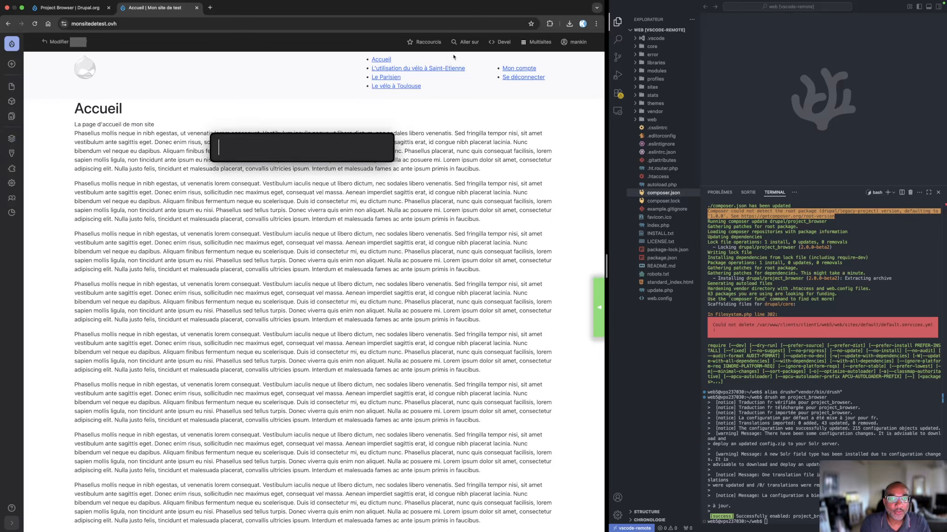
{"action": "type", "text": "bro"}
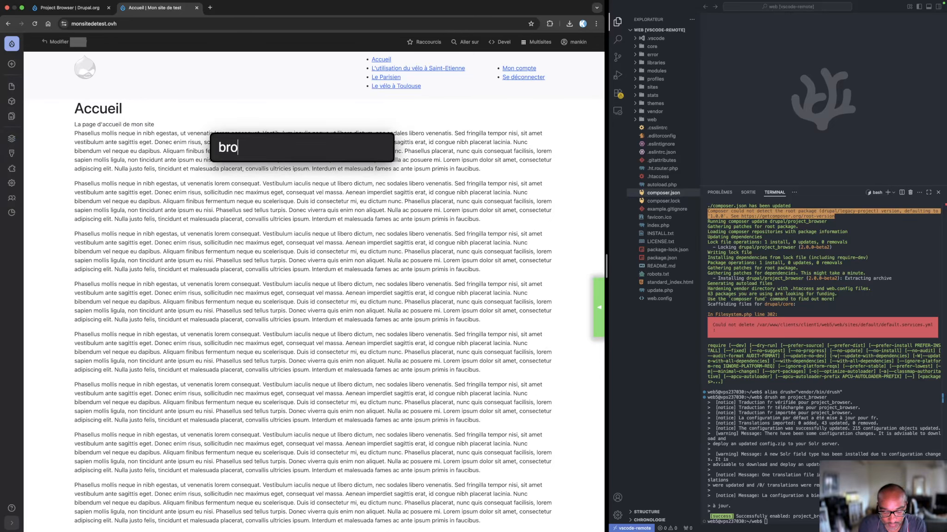
{"action": "type", "text": "w"}
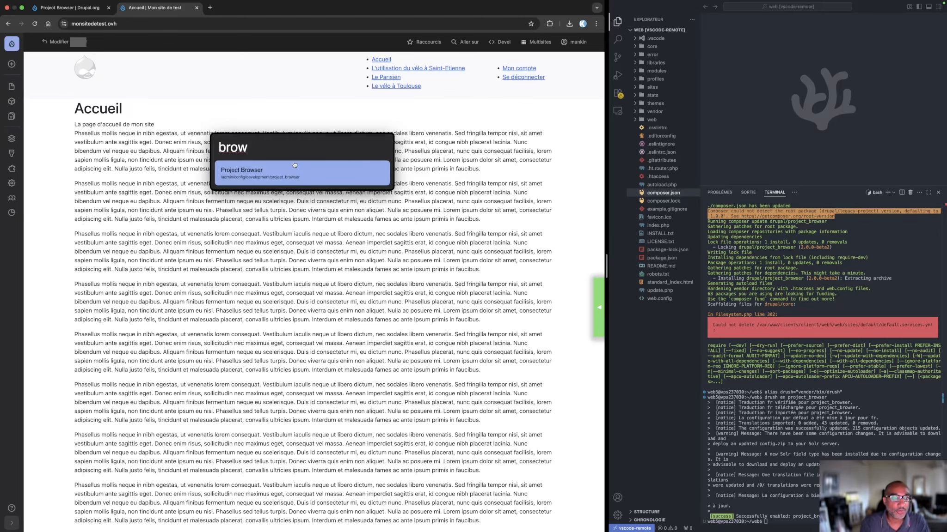
{"action": "left_click", "coordinate": [282, 171]}
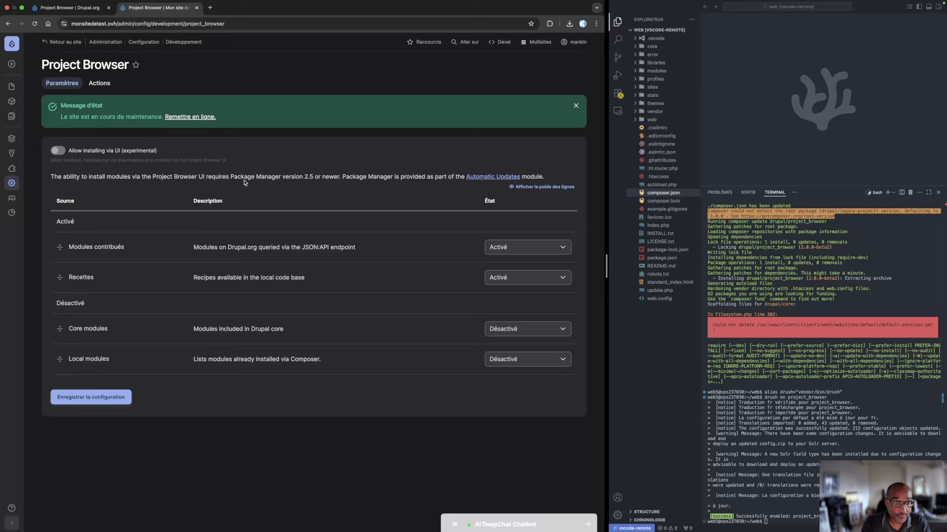
Highlight the Package Manager version requirement and open the linked Automatic Updates module page in a new tab
{"action": "left_click_drag", "start_coordinate": [234, 177], "coordinate": [402, 177]}
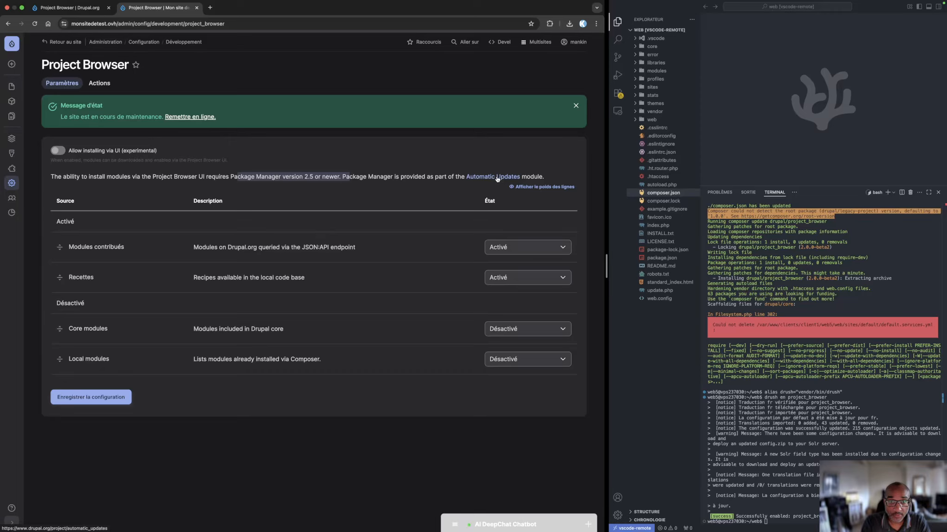
{"action": "right_click", "coordinate": [497, 179]}
{"action": "left_click", "coordinate": [534, 183]}
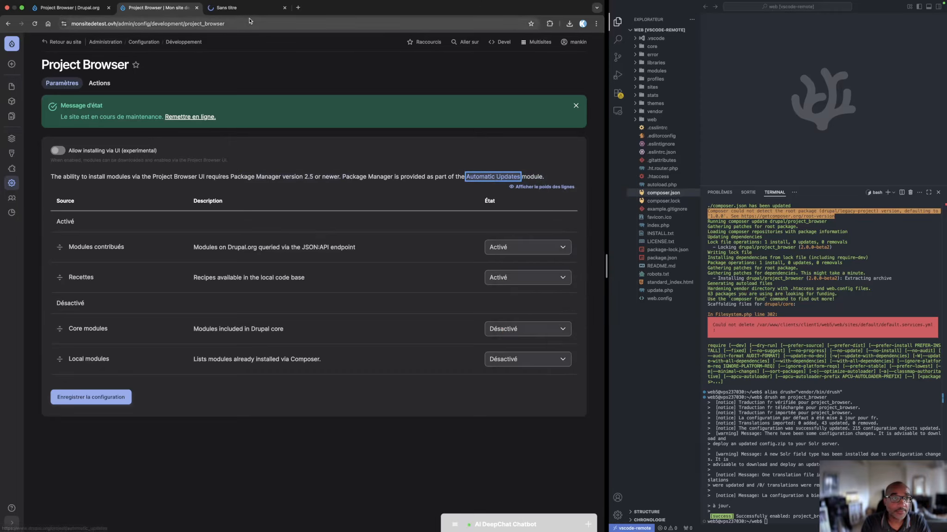
{"action": "left_click", "coordinate": [247, 8]}
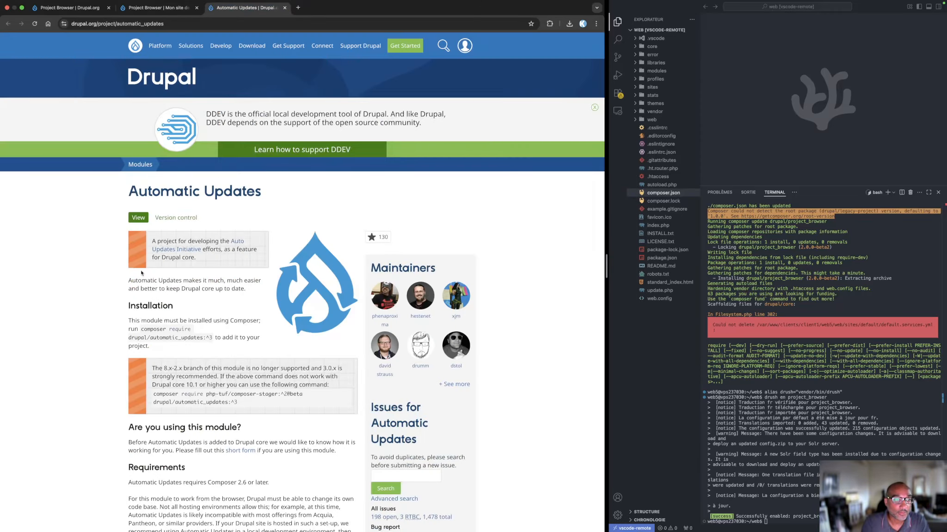
Copy the install command of Automatic Updates release 3.1.7 and run composer require 'drupal/automatic_updates:^3.1' in the VS Code terminal
{"action": "scroll", "coordinate": [141, 273], "scroll_direction": "down", "scroll_amount": 6}
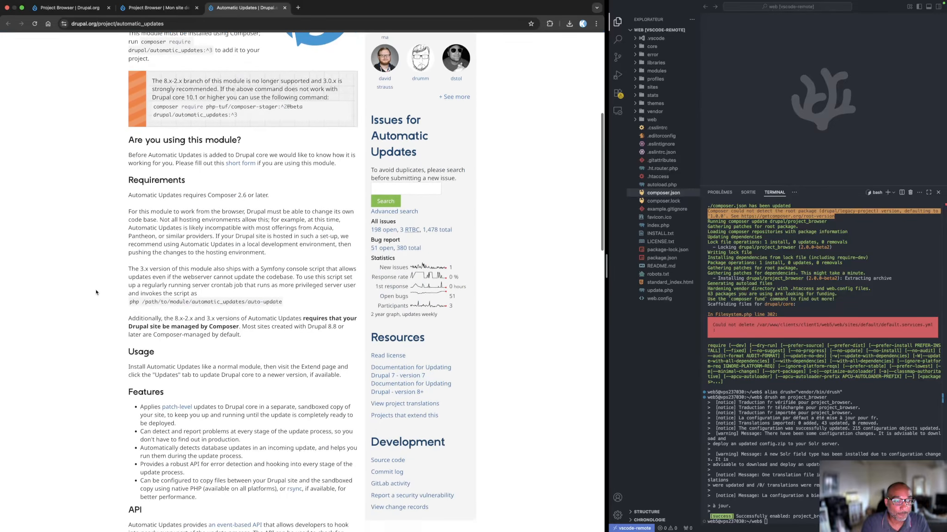
{"action": "scroll", "coordinate": [96, 292], "scroll_direction": "down", "scroll_amount": 3}
{"action": "scroll", "coordinate": [96, 290], "scroll_direction": "down", "scroll_amount": 12}
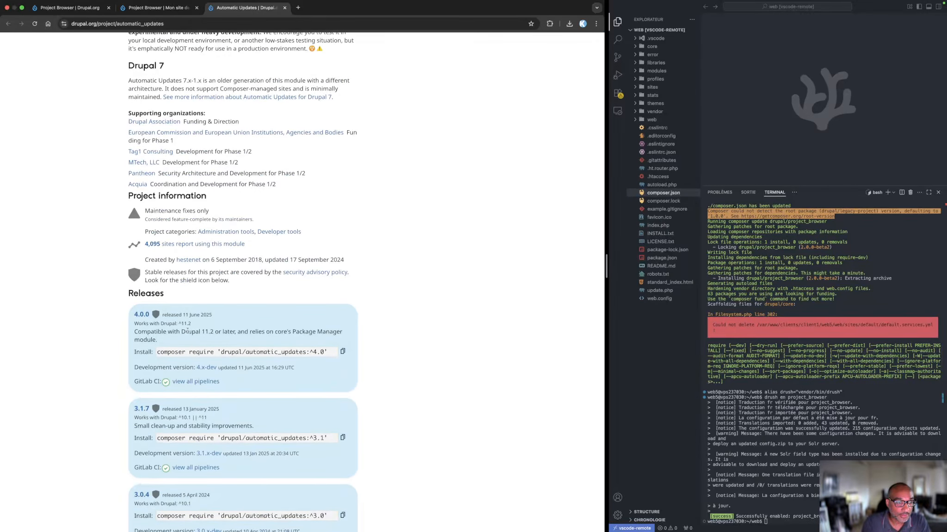
{"action": "scroll", "coordinate": [208, 375], "scroll_direction": "down", "scroll_amount": 2}
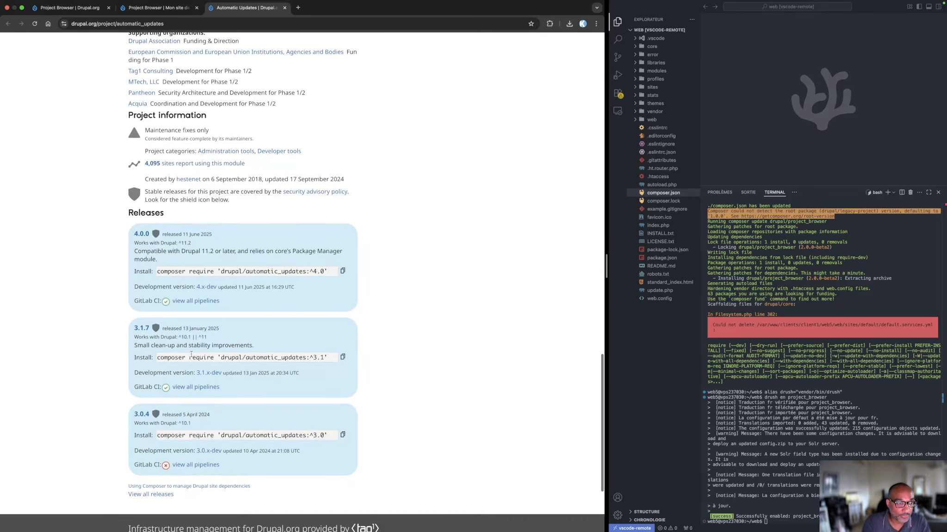
{"action": "left_click", "coordinate": [343, 357]}
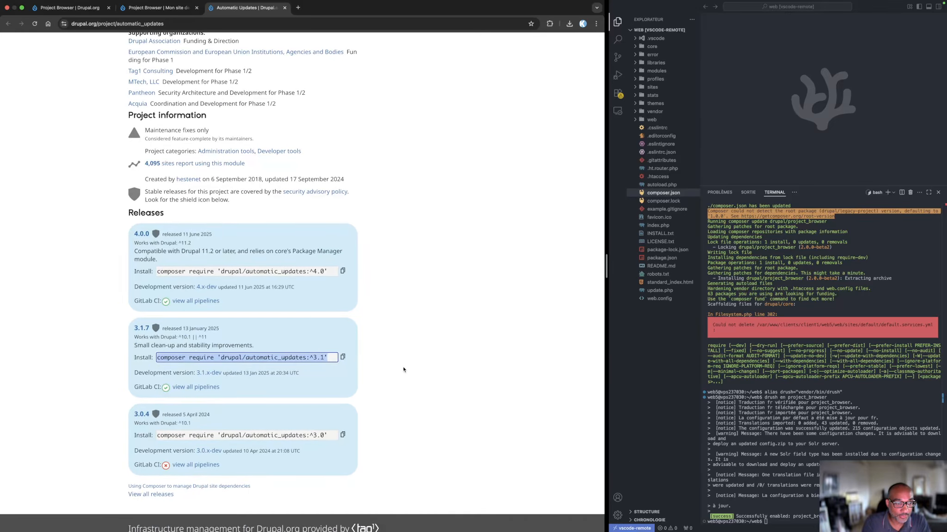
{"action": "left_click", "coordinate": [794, 527]}
{"action": "key", "text": "super+v"}
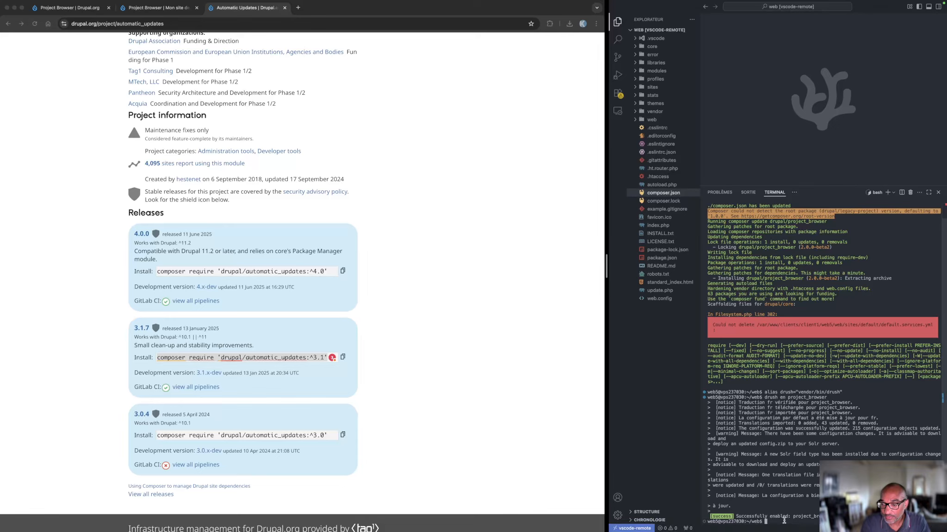
{"action": "key", "text": "Return"}
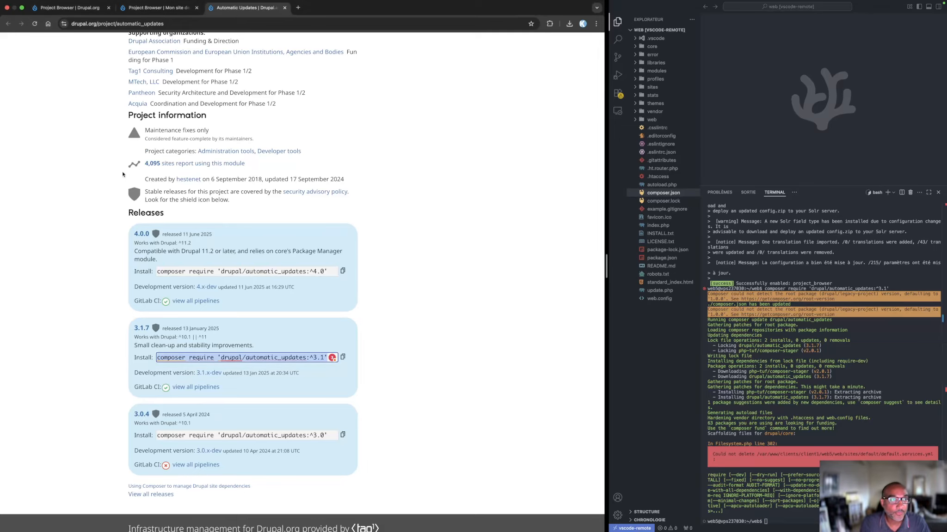
Return to the test site, open its Extension page and dismiss the warning and status messages
{"action": "left_click", "coordinate": [161, 8]}
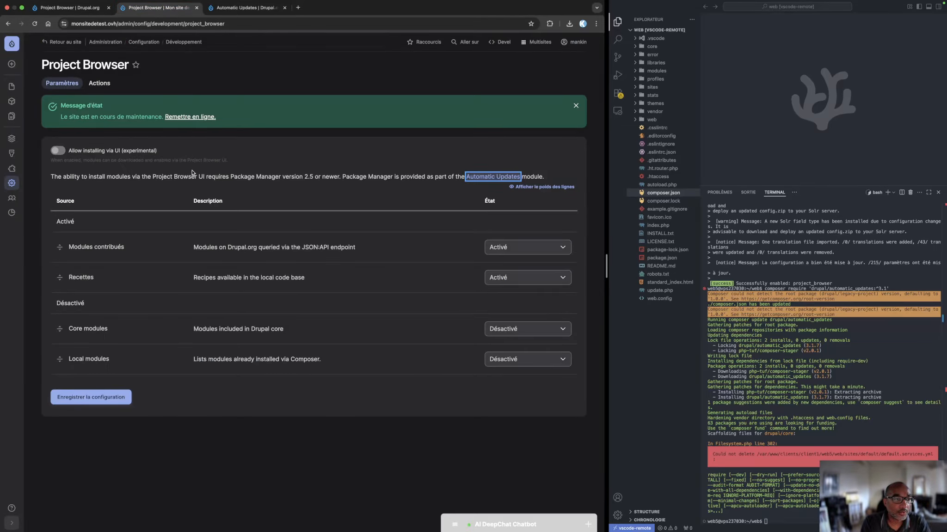
{"action": "mouse_move", "coordinate": [2, 139]}
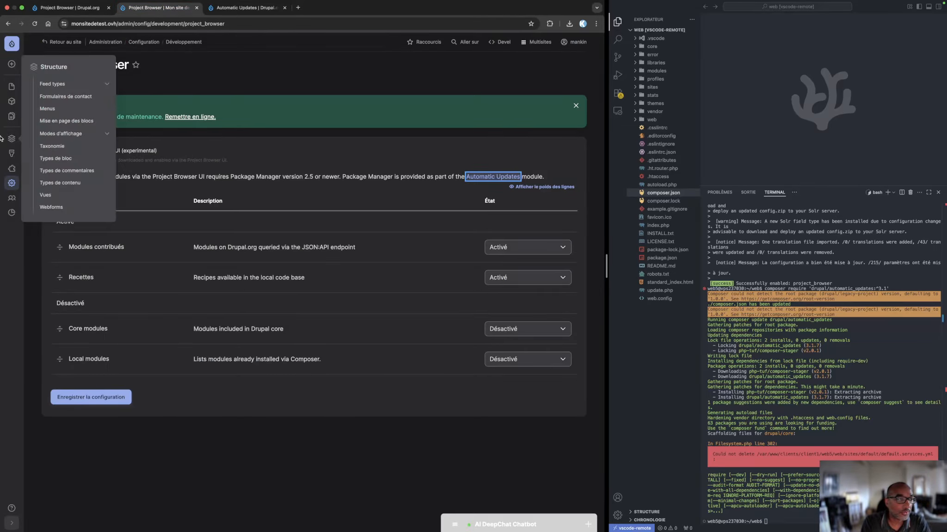
{"action": "left_click", "coordinate": [12, 168]}
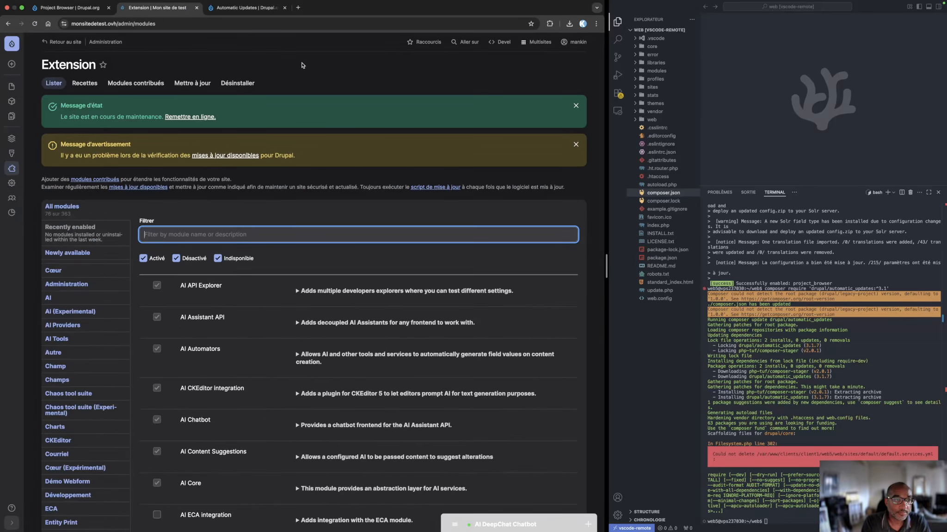
{"action": "left_click", "coordinate": [576, 144]}
{"action": "left_click", "coordinate": [575, 105]}
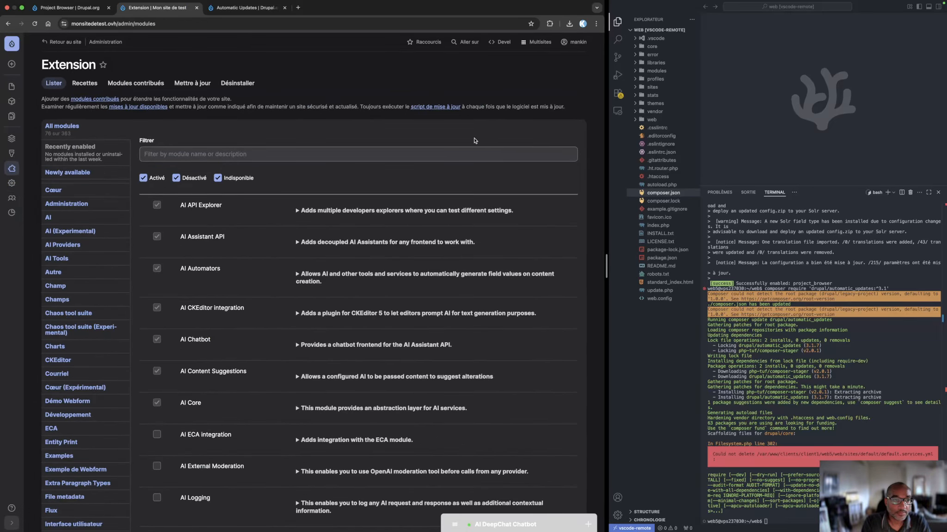
Filter the module list for "auto" and again for "package", expanding the details of Package Manager
{"action": "left_click", "coordinate": [154, 156]}
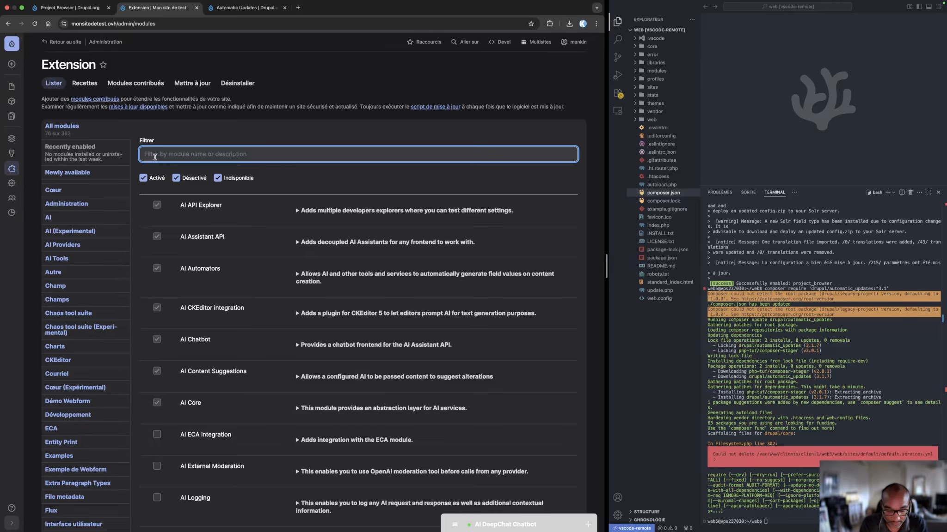
{"action": "type", "text": "auto"}
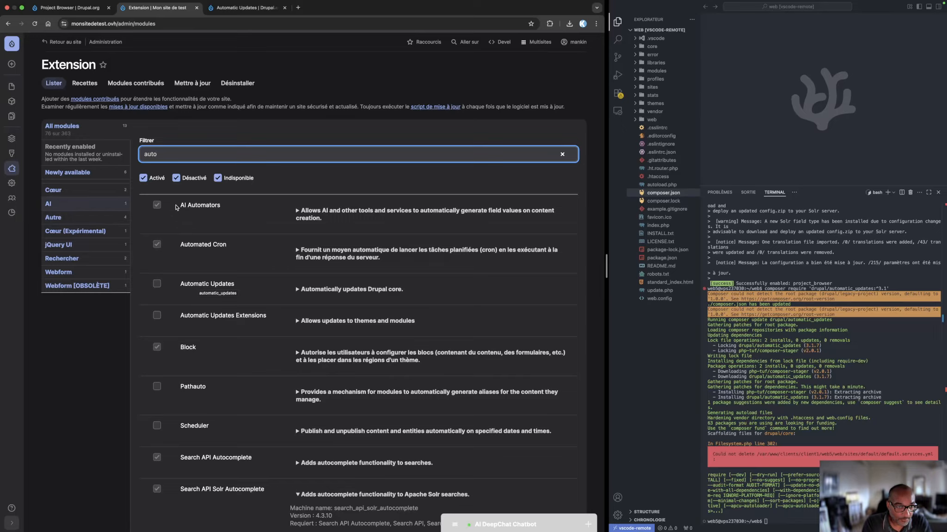
{"action": "double_click", "coordinate": [139, 156]}
{"action": "type", "text": "pa"}
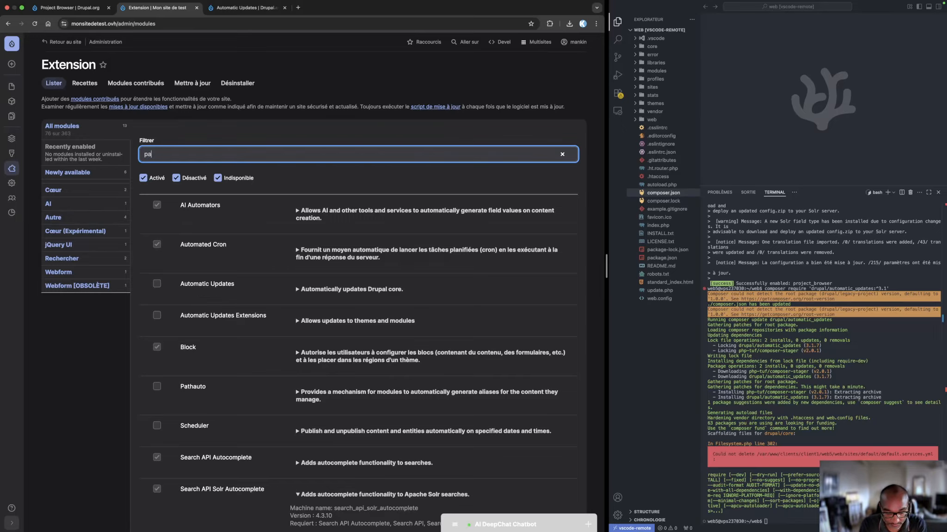
{"action": "type", "text": "ckage"}
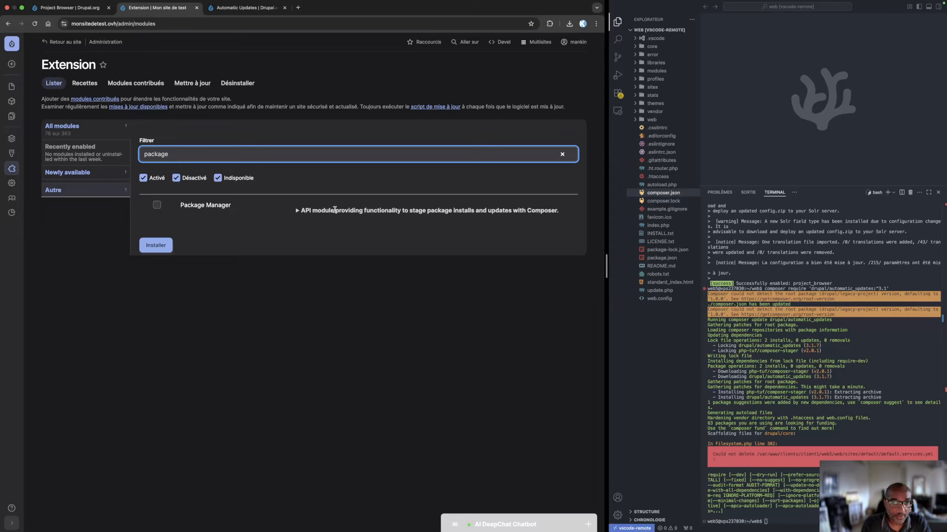
{"action": "left_click", "coordinate": [297, 211]}
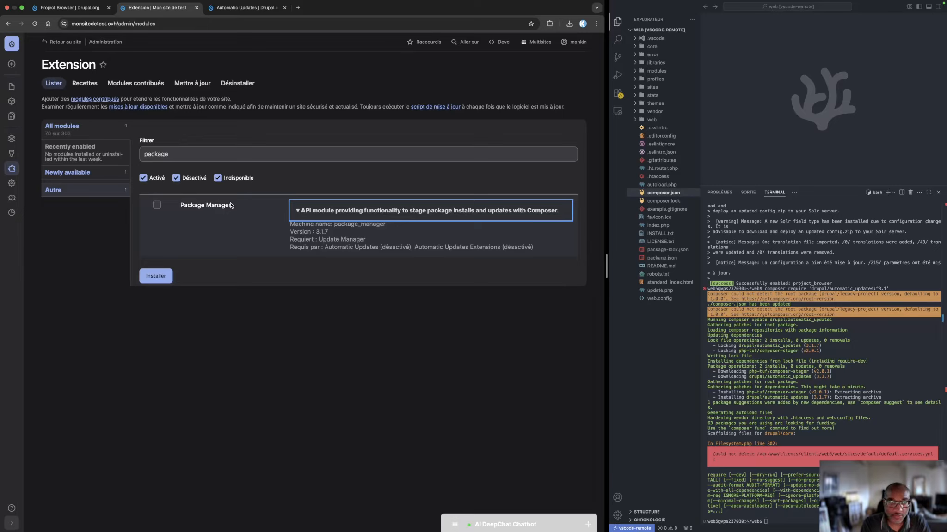
Install the Package Manager module and dismiss the warning and status messages
{"action": "left_click", "coordinate": [156, 205]}
{"action": "left_click", "coordinate": [155, 277]}
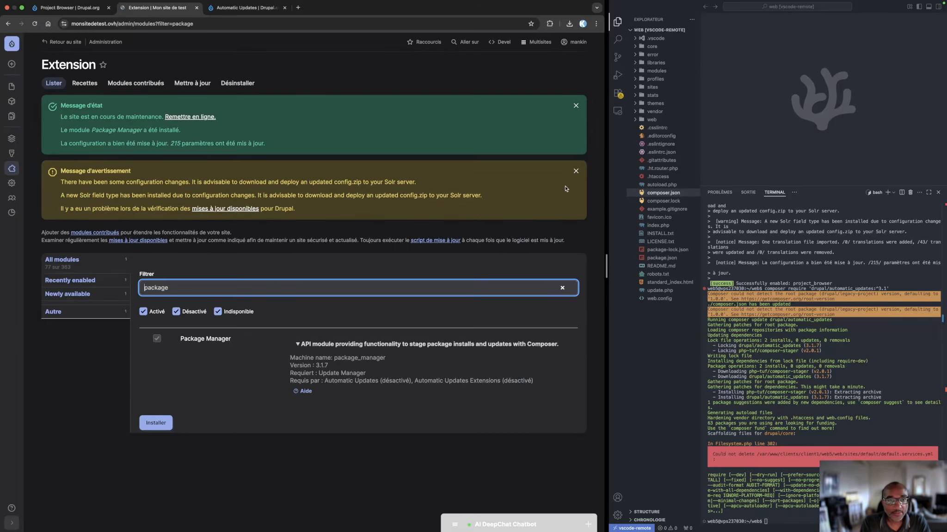
{"action": "left_click", "coordinate": [575, 171]}
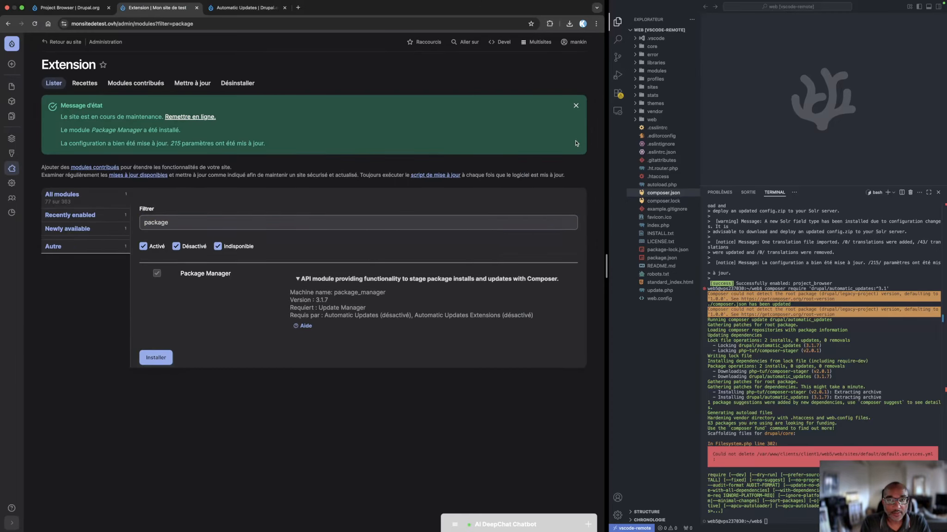
{"action": "left_click", "coordinate": [576, 106]}
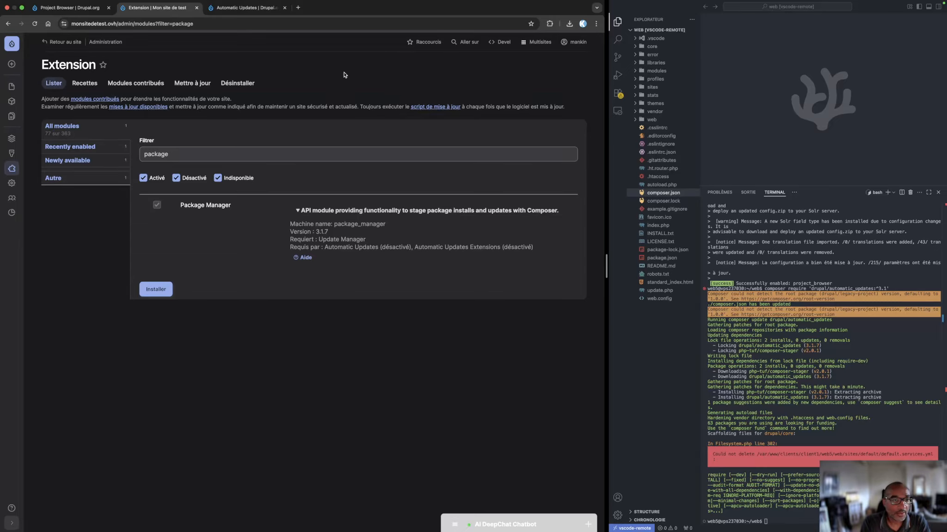
Search the admin pages for "br" and open the Project Browser configuration page
{"action": "left_click", "coordinate": [470, 44]}
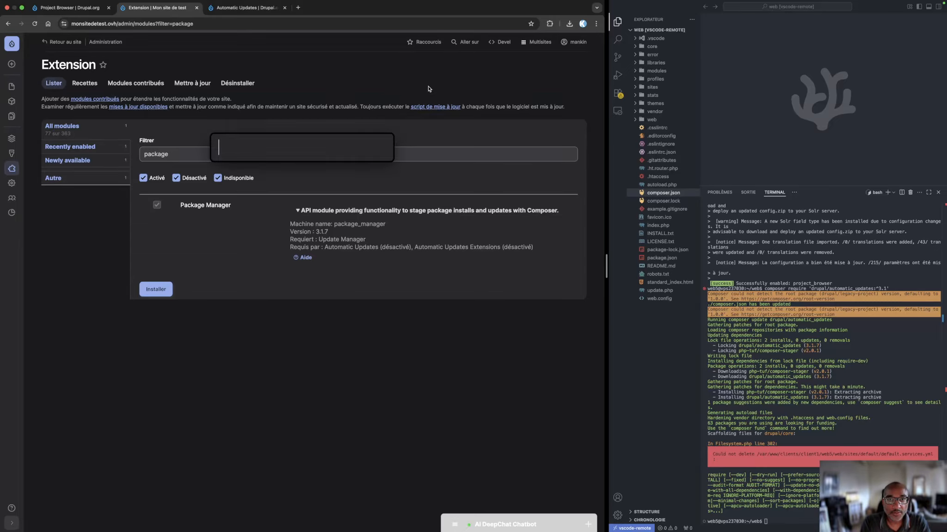
{"action": "type", "text": "bro"}
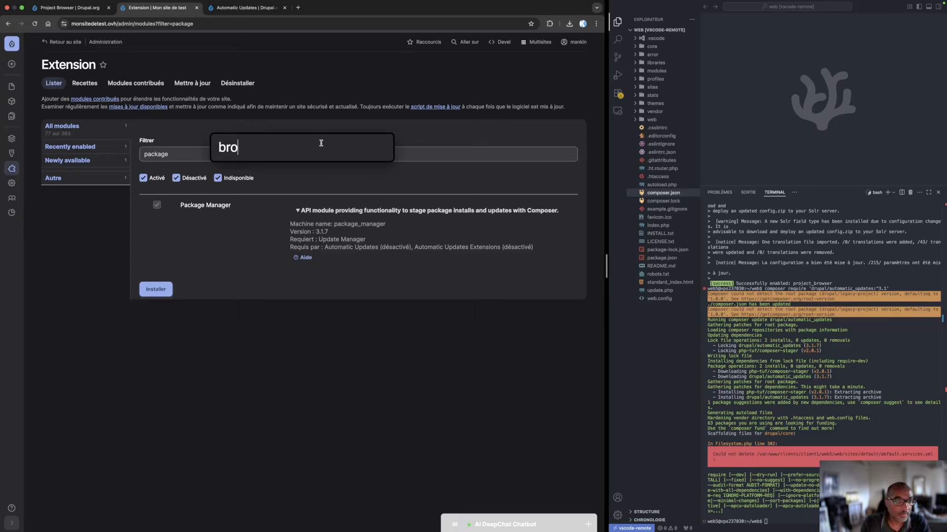
{"action": "key", "text": "BackSpace"}
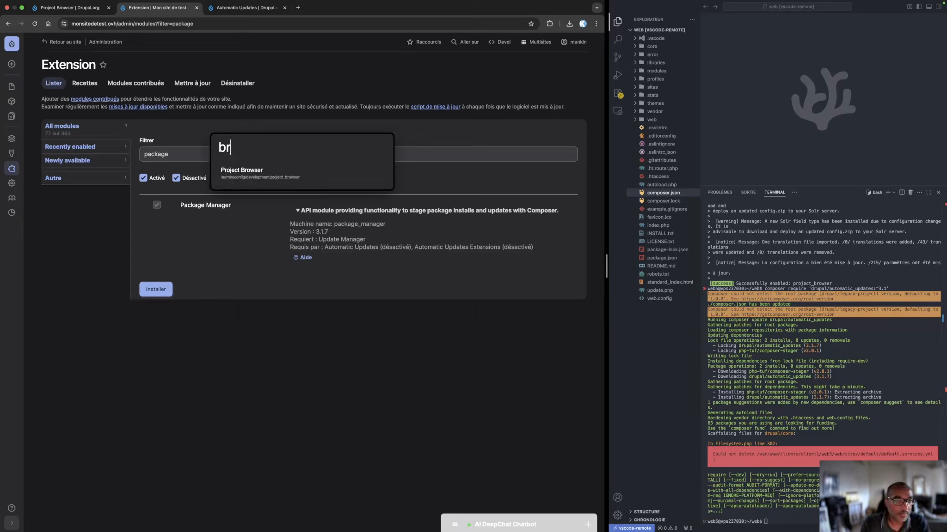
{"action": "left_click", "coordinate": [254, 175]}
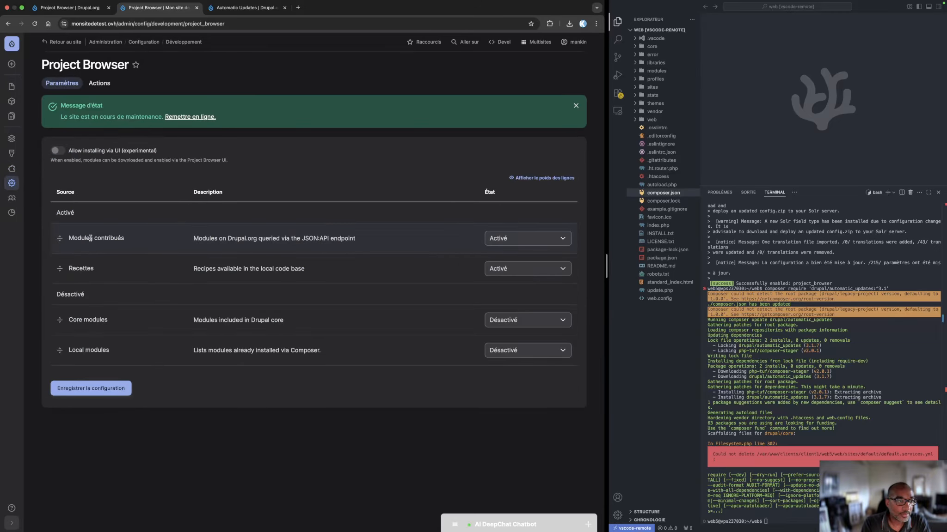
Turn on "Allow installing via UI (experimental)", save the configuration and dismiss the status messages
{"action": "left_click", "coordinate": [58, 151]}
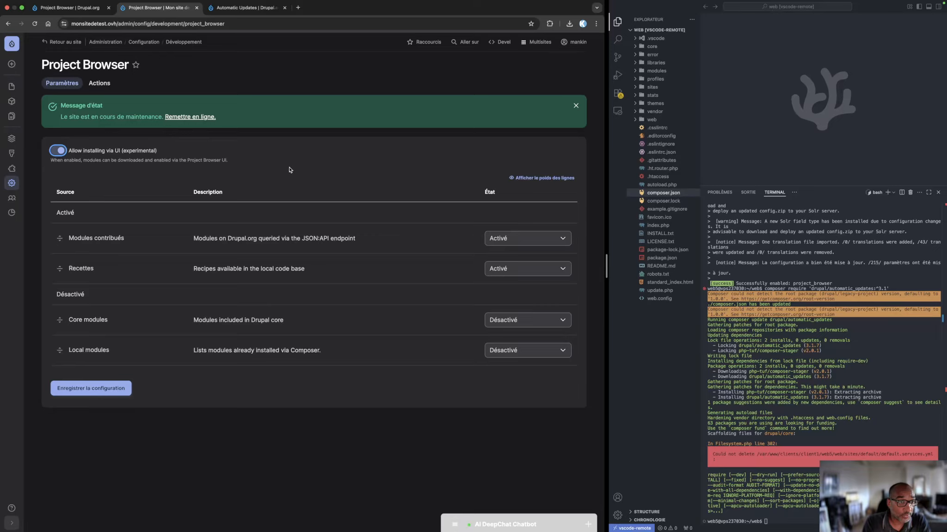
{"action": "left_click", "coordinate": [76, 391]}
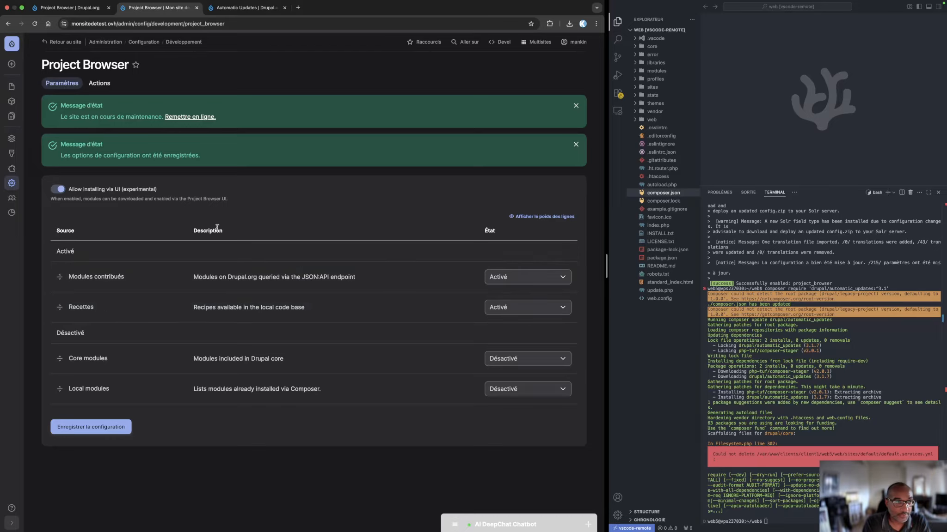
{"action": "left_click", "coordinate": [575, 105]}
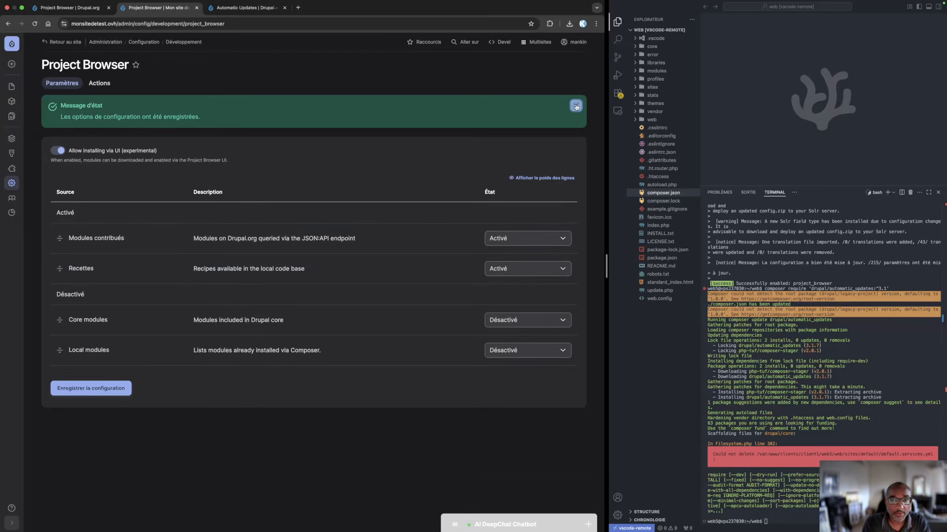
{"action": "left_click", "coordinate": [576, 106]}
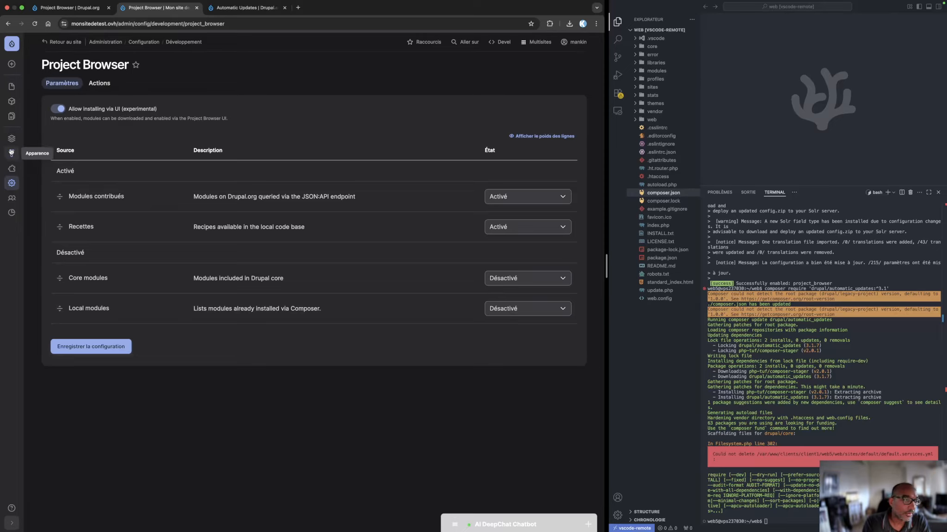
Open the Extension page and give the browser more room, widening its window and collapsing the VS Code file explorer
{"action": "left_click", "coordinate": [12, 168]}
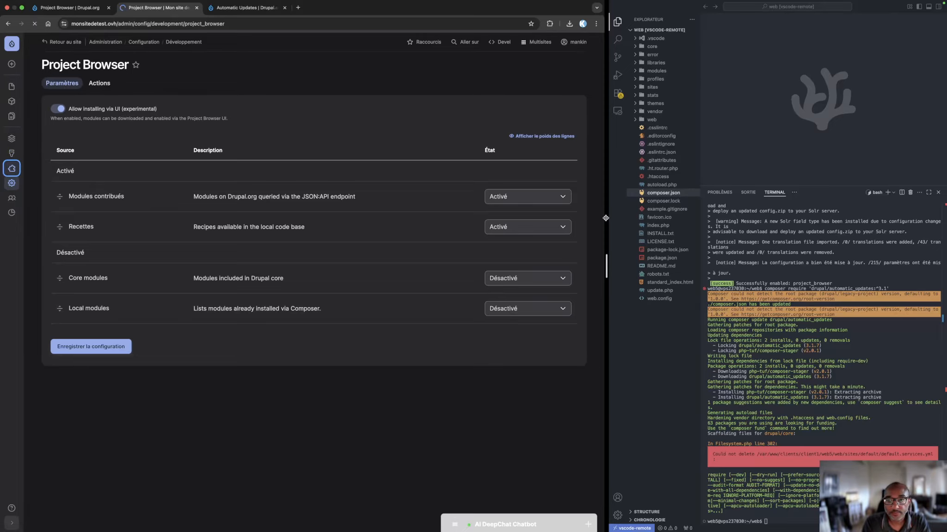
{"action": "left_click_drag", "start_coordinate": [606, 217], "coordinate": [713, 64]}
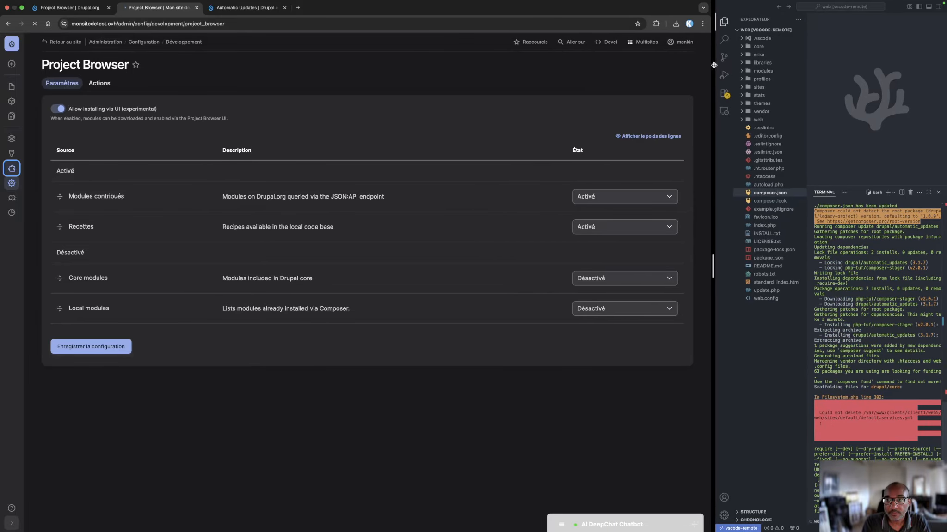
{"action": "left_click", "coordinate": [723, 22]}
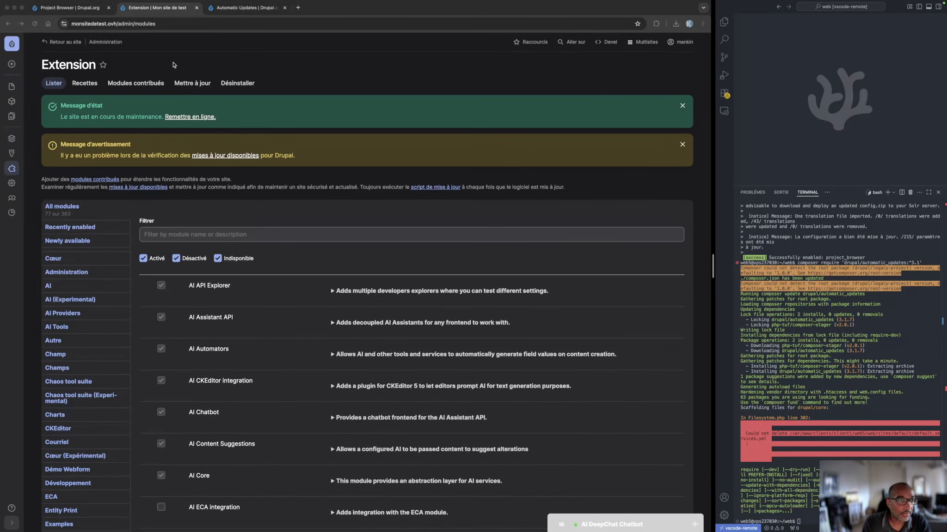
Open the Recettes listing from the Extension page and look through the recipe cards on its first page
{"action": "left_click", "coordinate": [159, 67]}
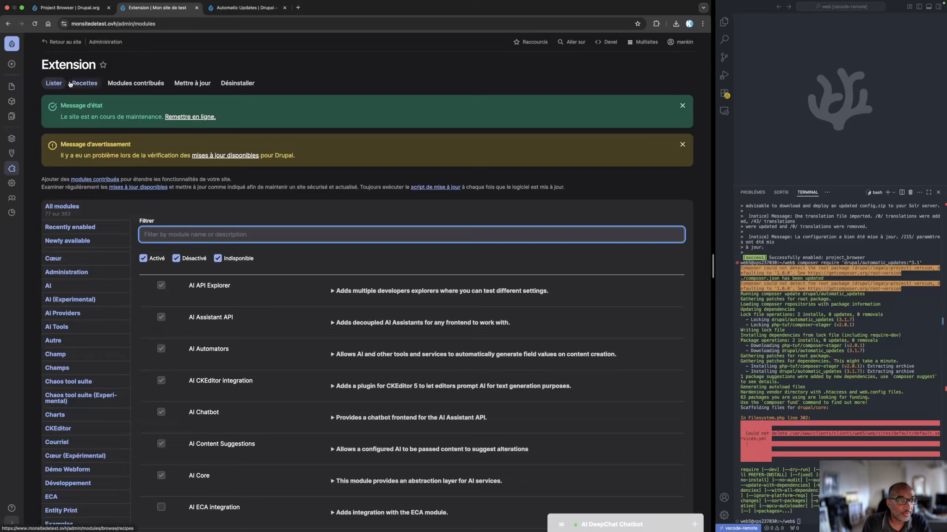
{"action": "left_click", "coordinate": [86, 84]}
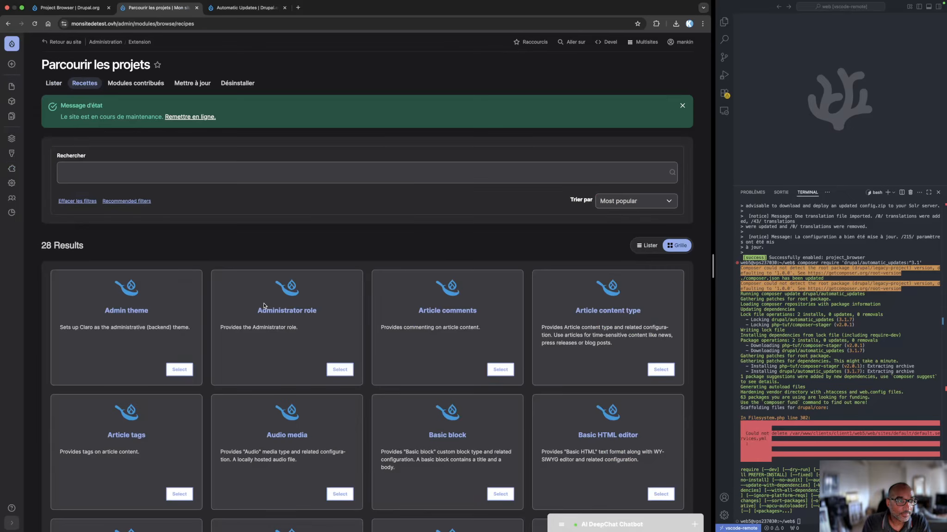
{"action": "scroll", "coordinate": [271, 352], "scroll_direction": "down", "scroll_amount": 3}
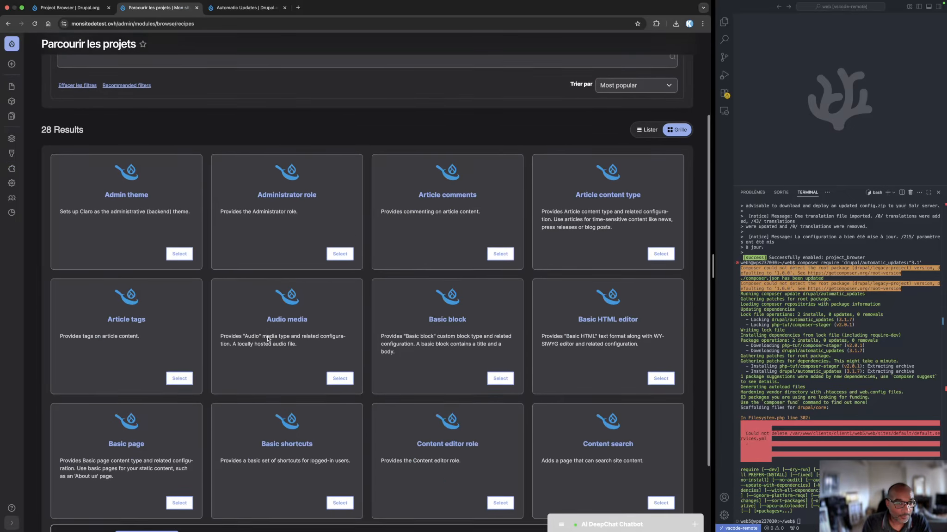
{"action": "scroll", "coordinate": [289, 233], "scroll_direction": "up", "scroll_amount": 3}
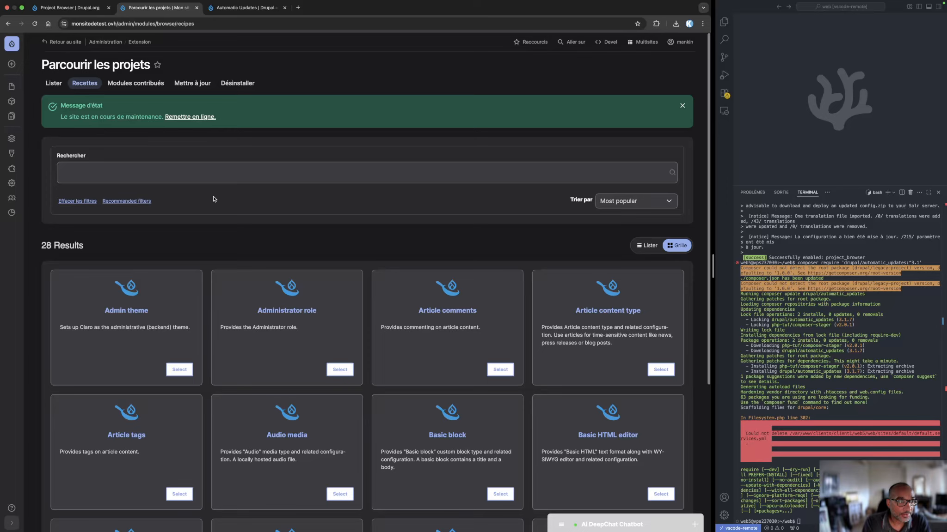
{"action": "scroll", "coordinate": [276, 290], "scroll_direction": "down", "scroll_amount": 2}
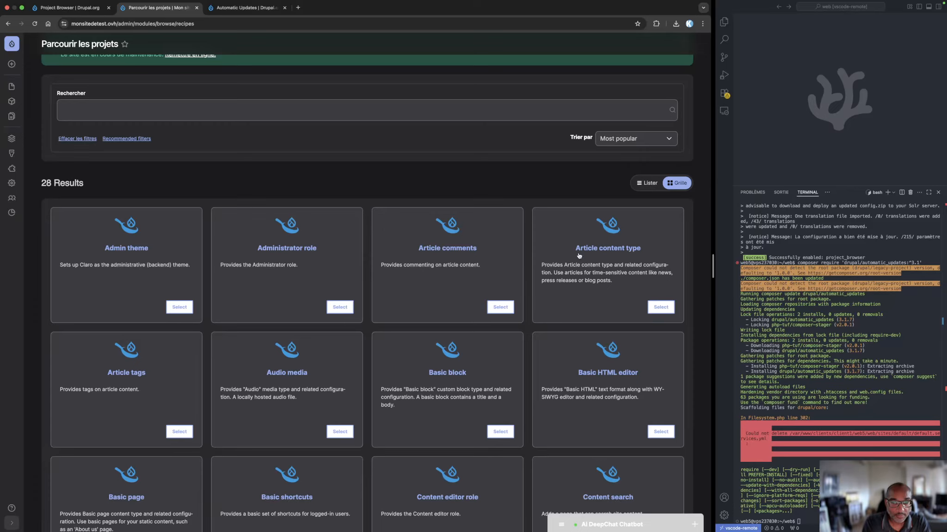
{"action": "scroll", "coordinate": [432, 416], "scroll_direction": "down", "scroll_amount": 4}
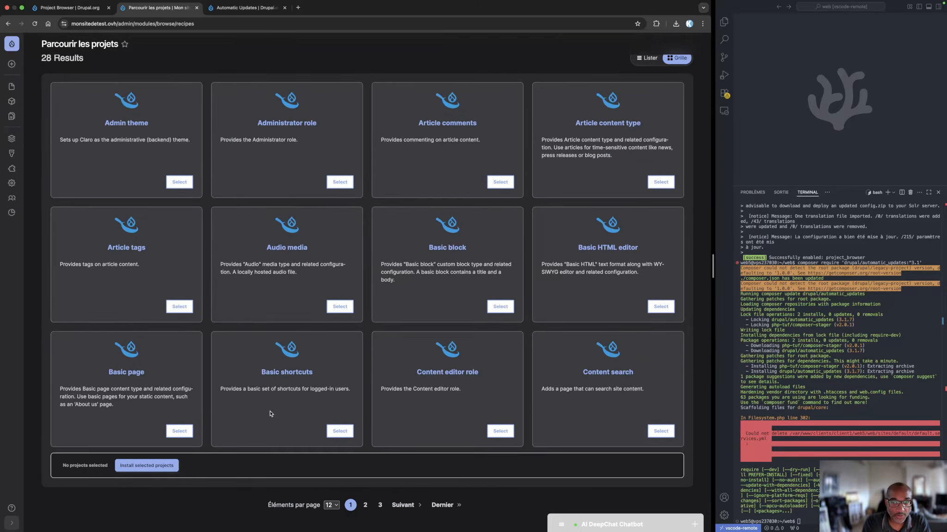
{"action": "scroll", "coordinate": [291, 412], "scroll_direction": "up", "scroll_amount": 3}
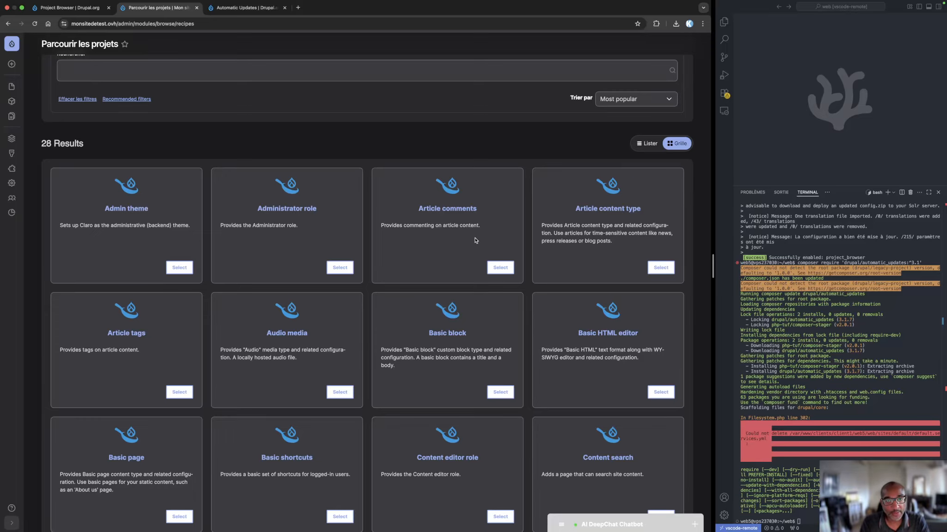
{"action": "scroll", "coordinate": [476, 250], "scroll_direction": "down", "scroll_amount": 3}
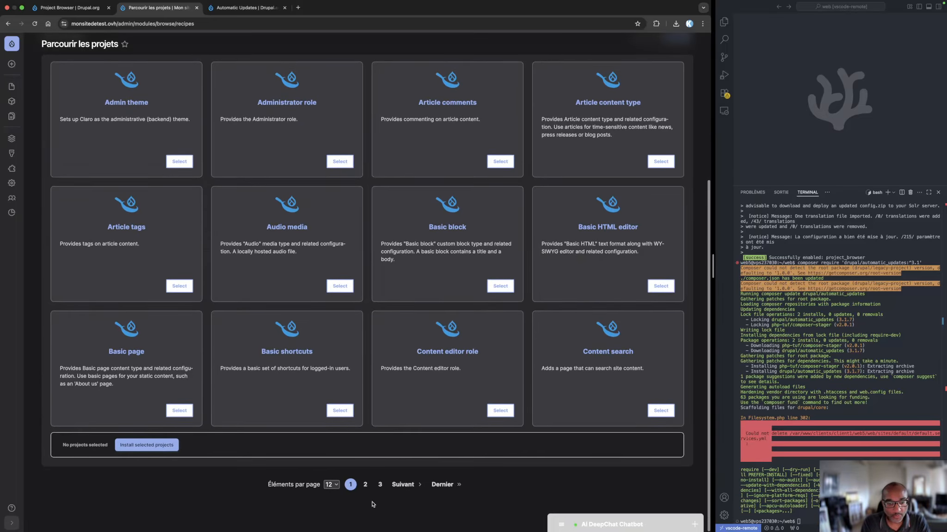
Go to page 2 of the recipes, set the listing to 48 items per page and look through the cards
{"action": "left_click", "coordinate": [365, 484]}
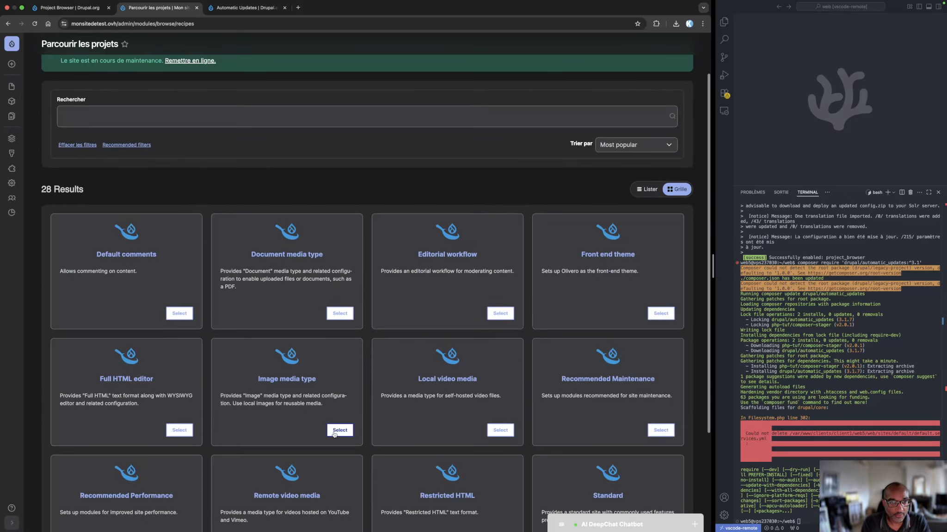
{"action": "scroll", "coordinate": [315, 458], "scroll_direction": "down", "scroll_amount": 3}
{"action": "left_click", "coordinate": [283, 484]}
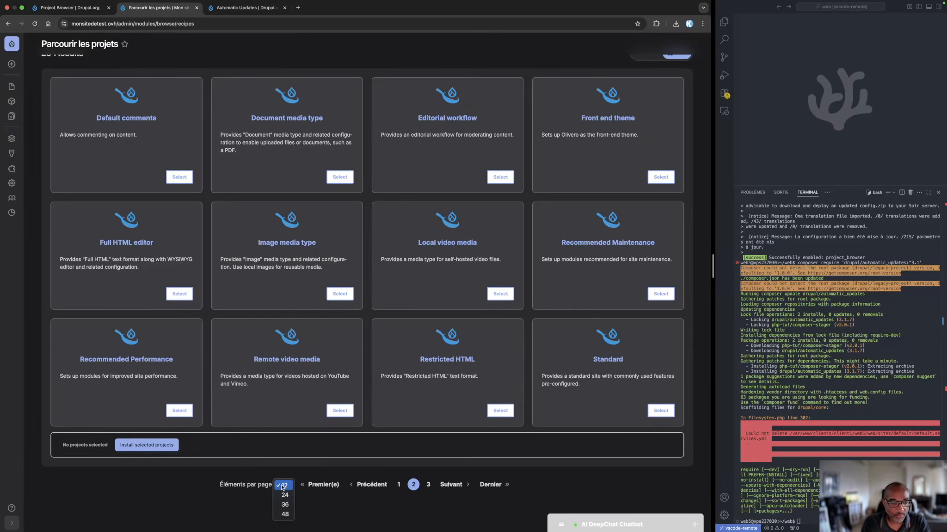
{"action": "left_click", "coordinate": [285, 515]}
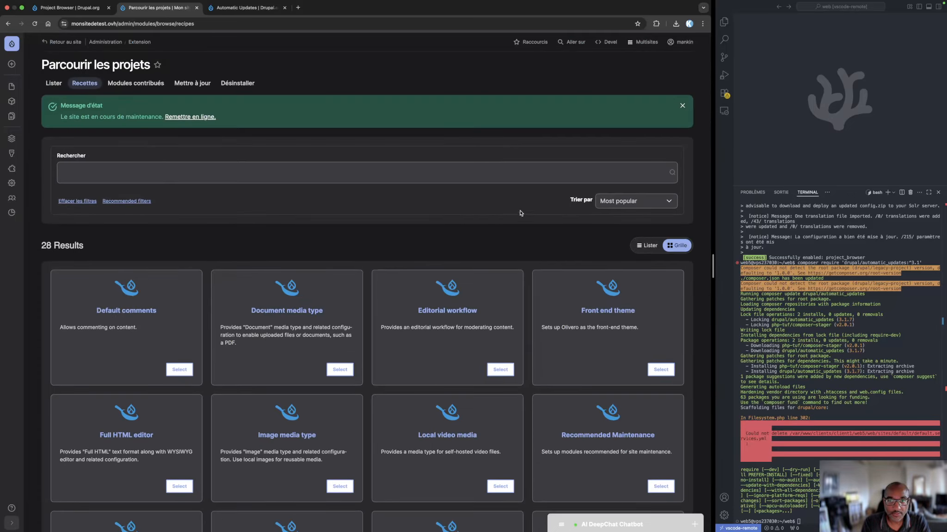
{"action": "scroll", "coordinate": [138, 249], "scroll_direction": "down", "scroll_amount": 4}
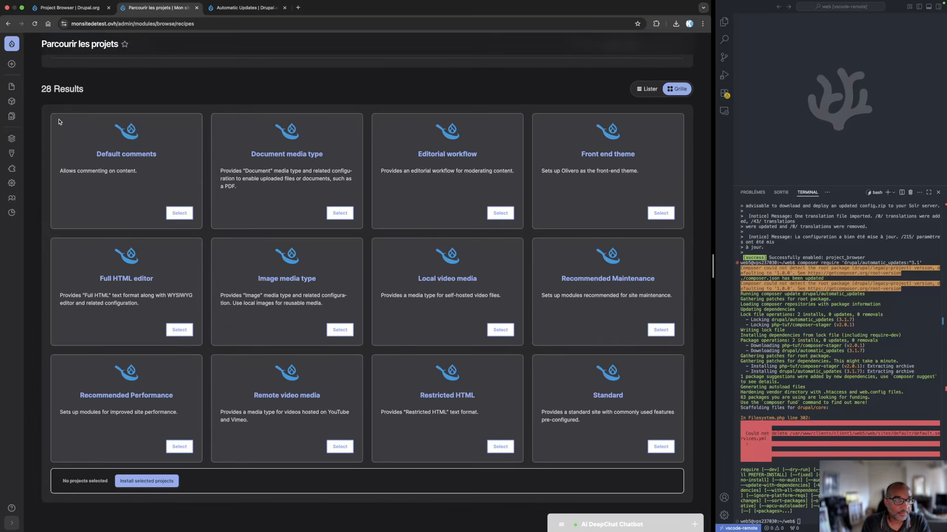
Reload the recipes listing and page through to page 3, reading the Website feedback contact form recipe's description
{"action": "left_click", "coordinate": [34, 24]}
{"action": "scroll", "coordinate": [377, 347], "scroll_direction": "down", "scroll_amount": 5}
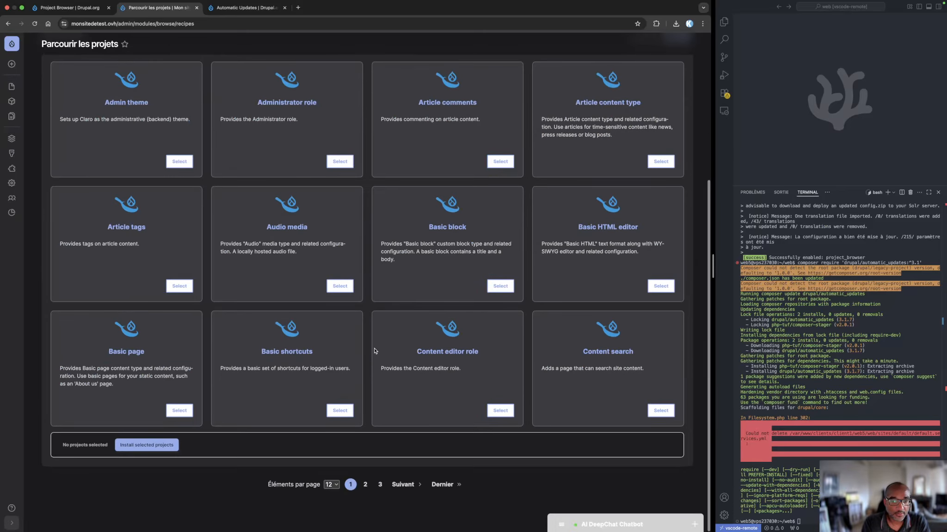
{"action": "left_click", "coordinate": [331, 484]}
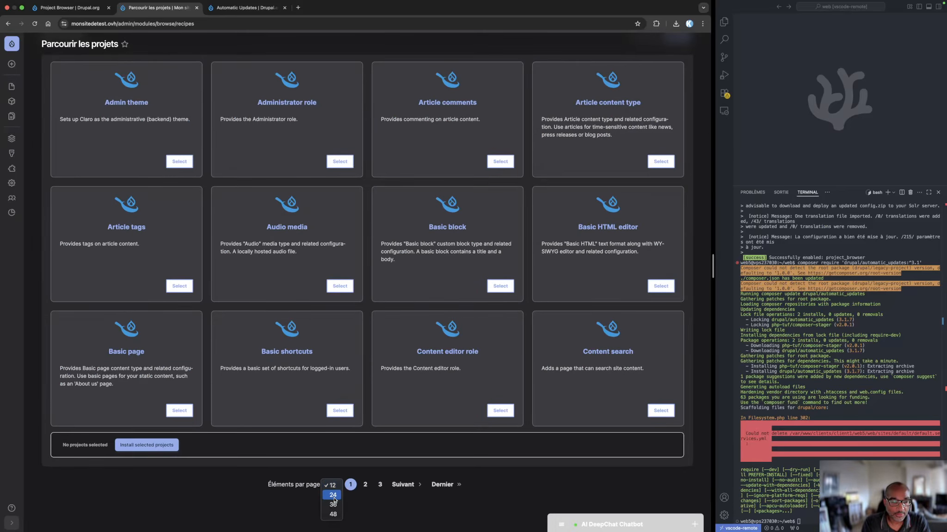
{"action": "left_click", "coordinate": [402, 485]}
{"action": "scroll", "coordinate": [408, 459], "scroll_direction": "down", "scroll_amount": 2}
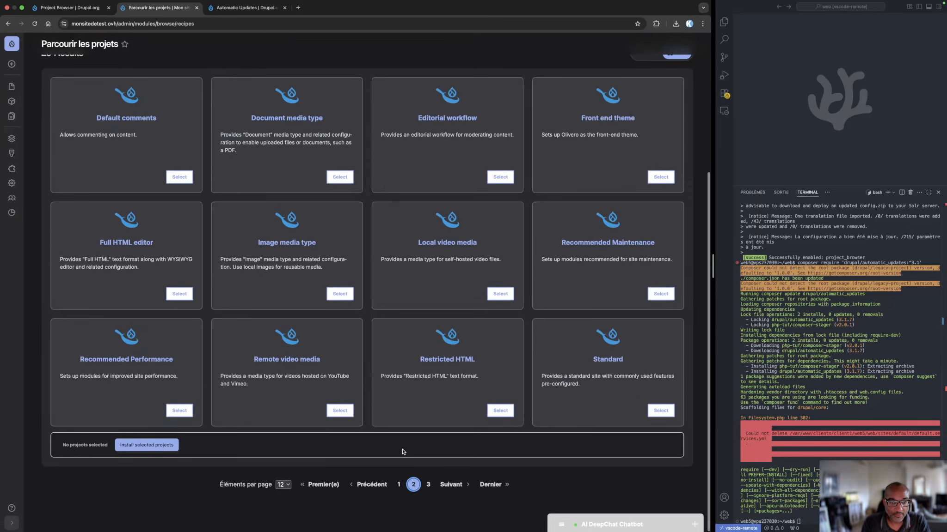
{"action": "left_click", "coordinate": [448, 485]}
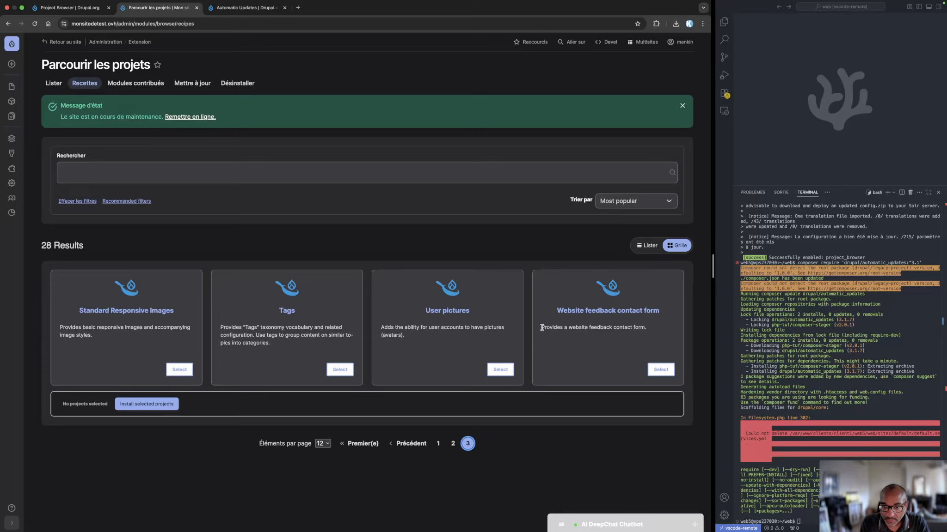
{"action": "left_click_drag", "start_coordinate": [541, 327], "coordinate": [652, 333]}
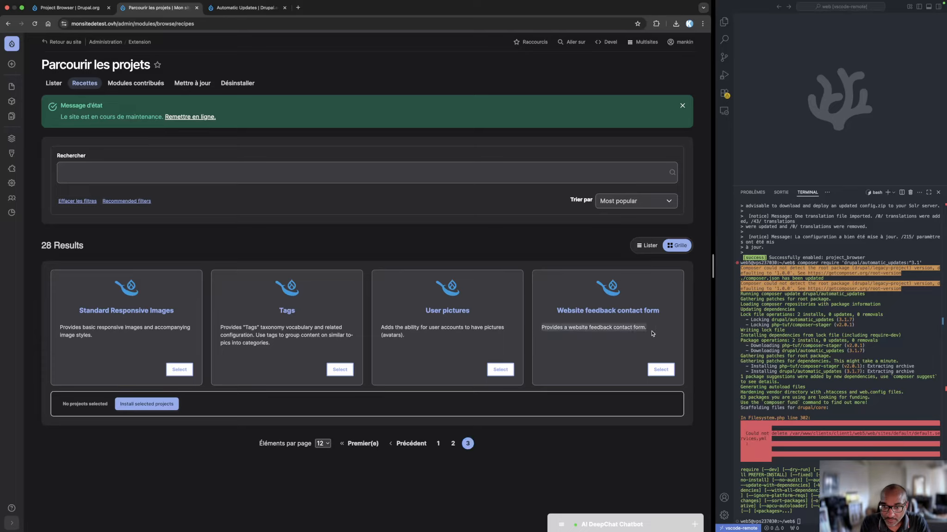
{"action": "left_click", "coordinate": [315, 522]}
Open the Modules contribués listing, search it for "commerce" and look through the first page of results
{"action": "left_click", "coordinate": [140, 84]}
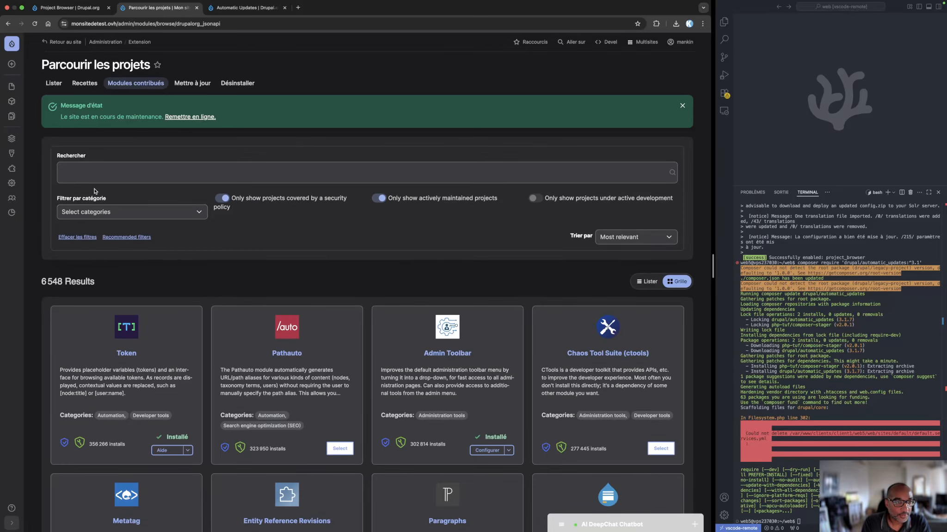
{"action": "left_click", "coordinate": [79, 174]}
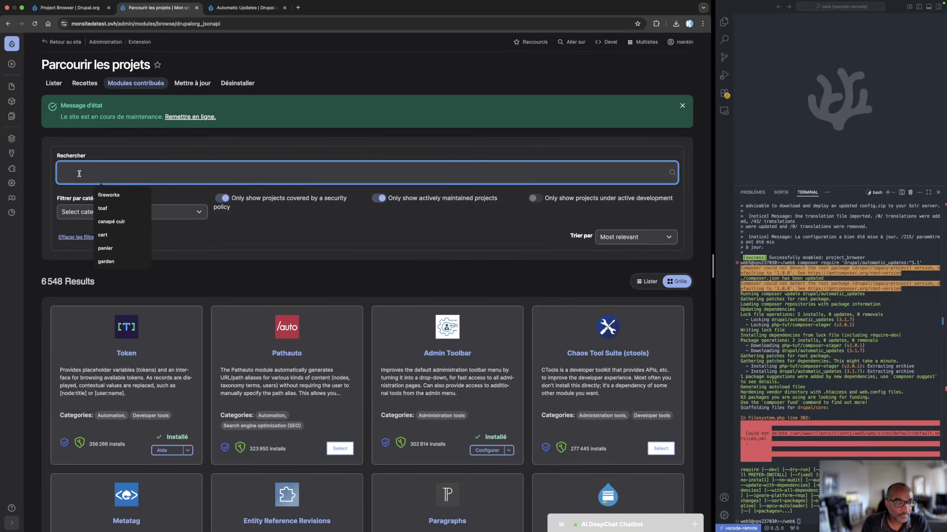
{"action": "type", "text": "commerce"}
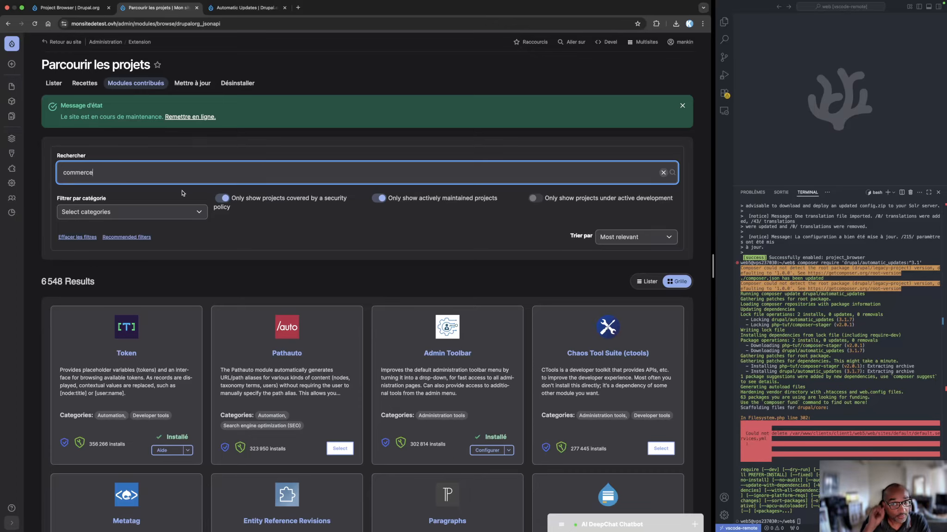
{"action": "key", "text": "Return"}
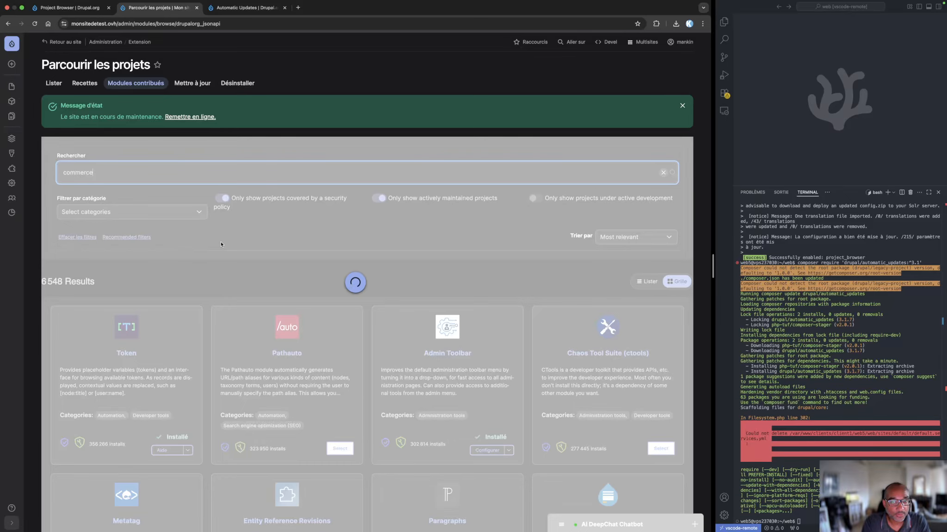
{"action": "scroll", "coordinate": [220, 241], "scroll_direction": "down", "scroll_amount": 2}
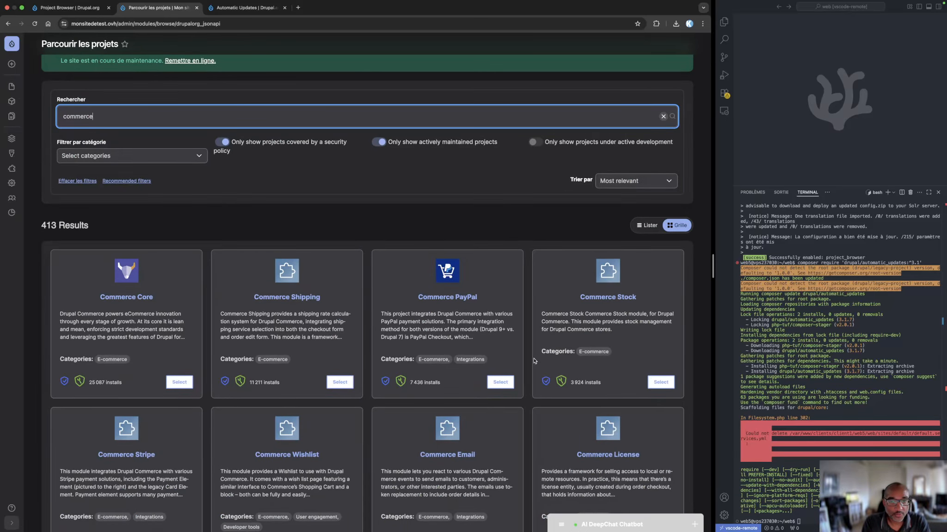
{"action": "scroll", "coordinate": [534, 361], "scroll_direction": "down", "scroll_amount": 6}
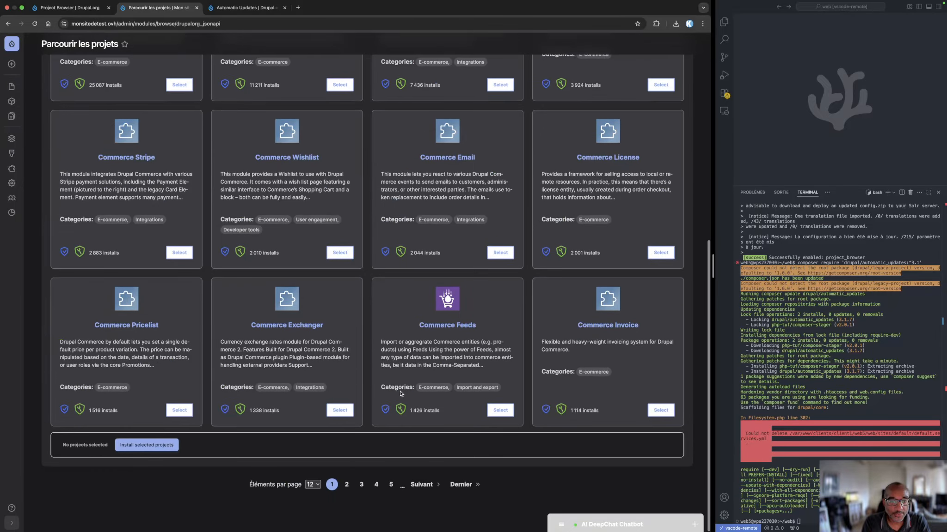
Look through the module cards on pages 2 and 3 of the commerce results
{"action": "left_click", "coordinate": [347, 485]}
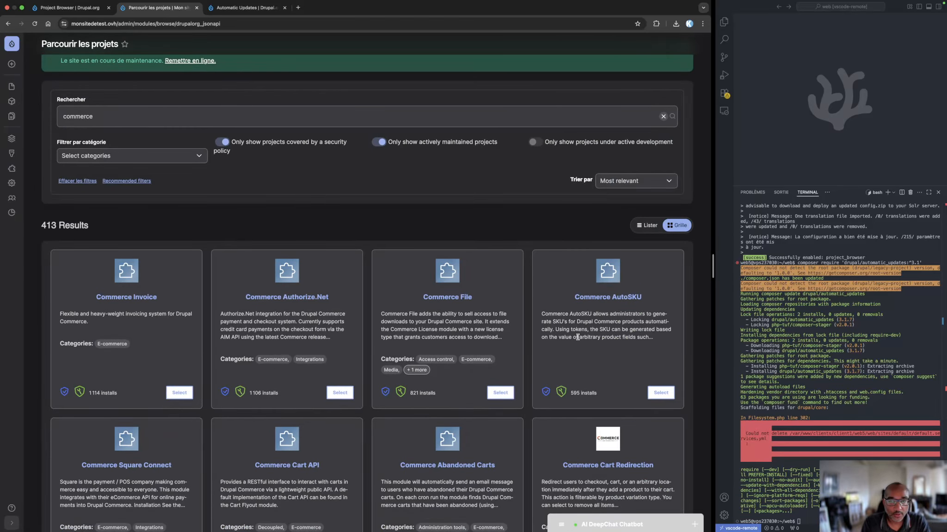
{"action": "scroll", "coordinate": [506, 366], "scroll_direction": "down", "scroll_amount": 2}
{"action": "scroll", "coordinate": [482, 385], "scroll_direction": "down", "scroll_amount": 1}
{"action": "scroll", "coordinate": [482, 385], "scroll_direction": "down", "scroll_amount": 4}
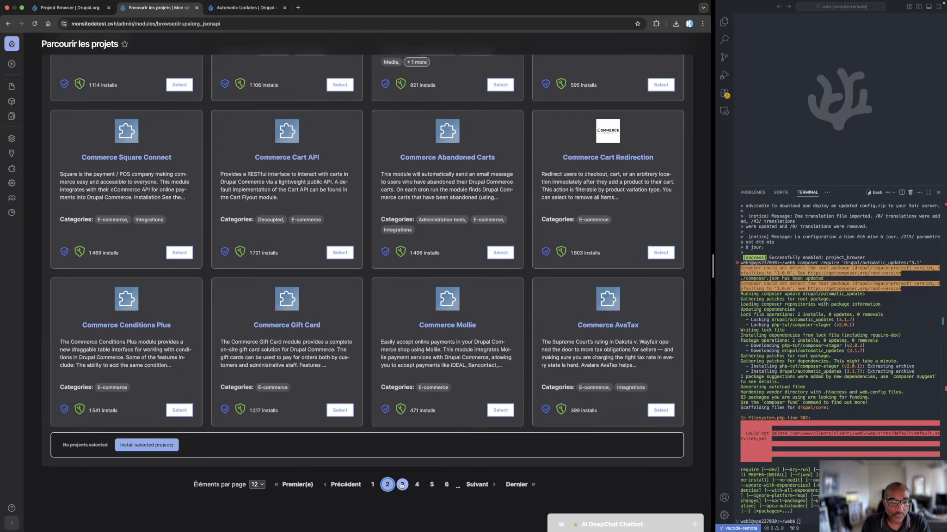
{"action": "left_click", "coordinate": [402, 485]}
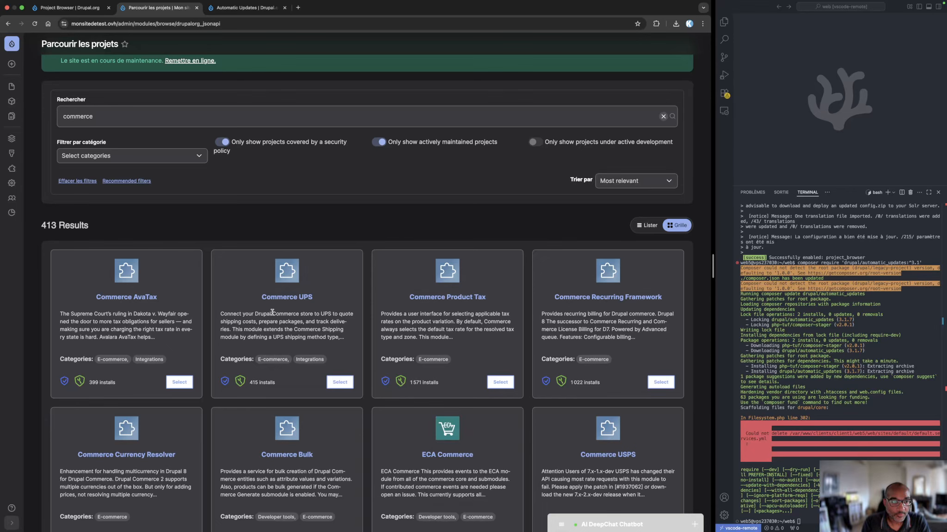
{"action": "scroll", "coordinate": [273, 312], "scroll_direction": "down", "scroll_amount": 6}
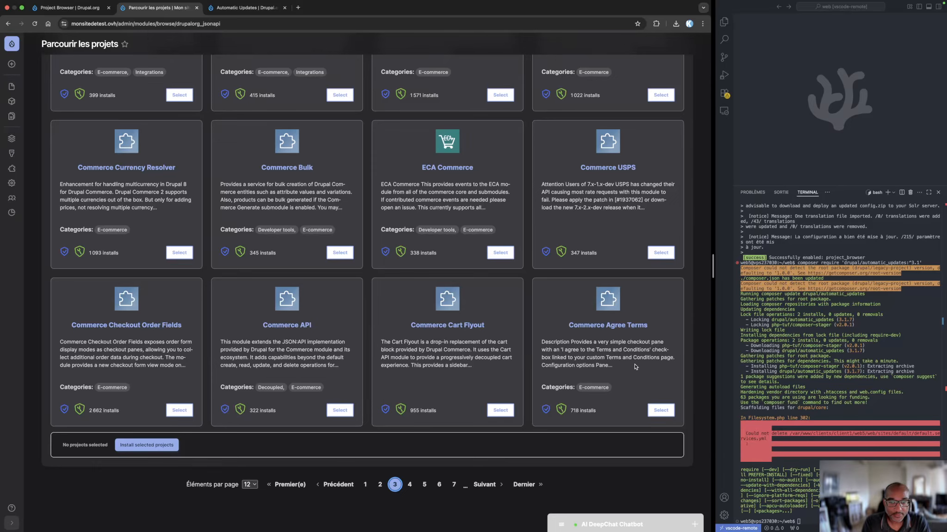
Dismiss the maintenance status message and clear the search text from the contributed modules listing
{"action": "scroll", "coordinate": [231, 338], "scroll_direction": "up", "scroll_amount": 10}
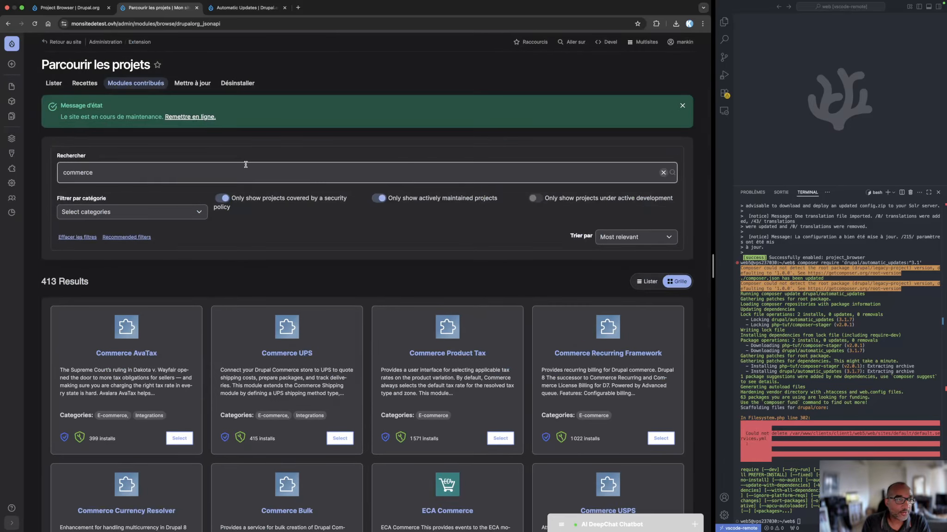
{"action": "left_click", "coordinate": [683, 105]}
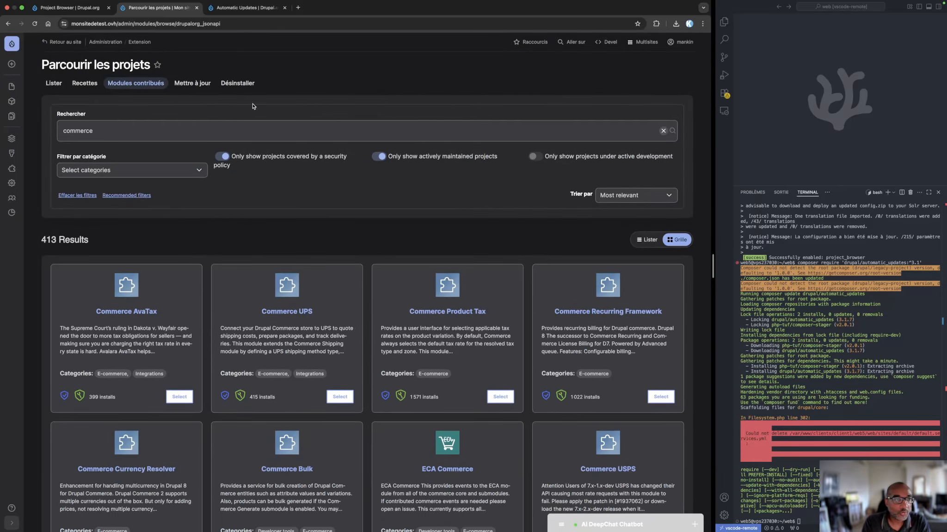
{"action": "left_click_drag", "start_coordinate": [189, 138], "coordinate": [55, 134]}
{"action": "key", "text": "BackSpace"}
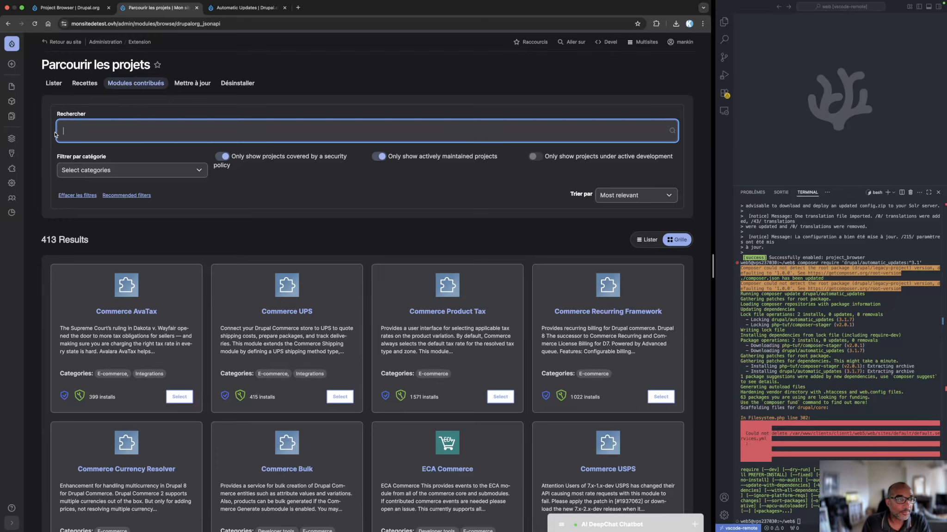
{"action": "left_click", "coordinate": [335, 198]}
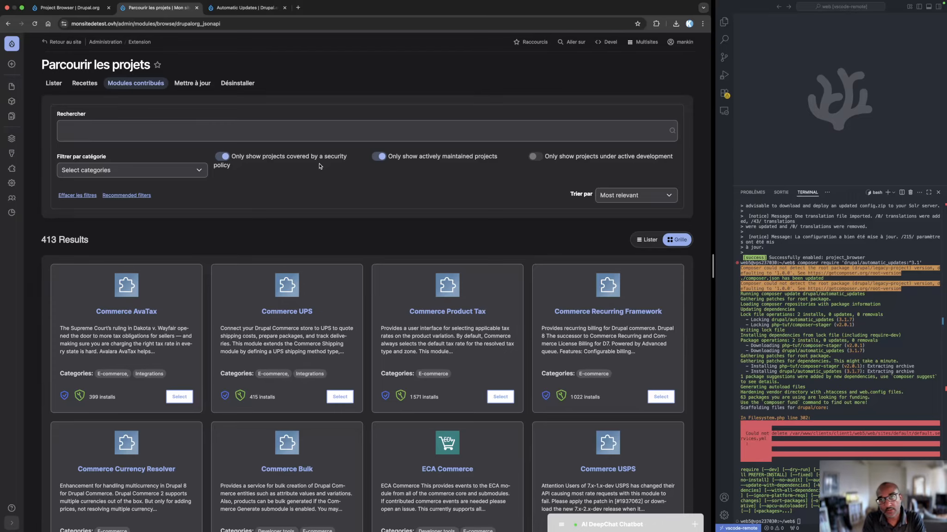
From the Automatic Updates page on drupal.org, open the Modules listing and look through its modules and search filters
{"action": "left_click", "coordinate": [245, 7]}
{"action": "scroll", "coordinate": [178, 233], "scroll_direction": "up", "scroll_amount": 20}
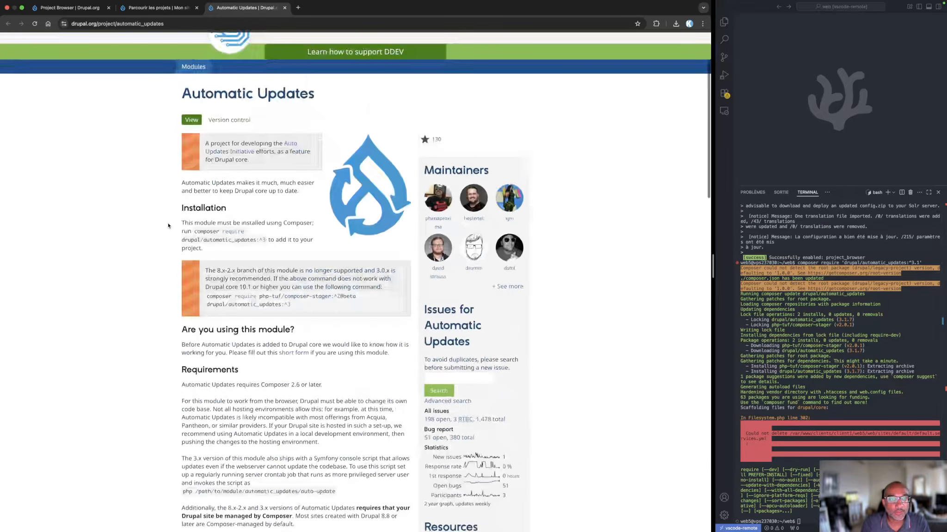
{"action": "scroll", "coordinate": [217, 222], "scroll_direction": "up", "scroll_amount": 3}
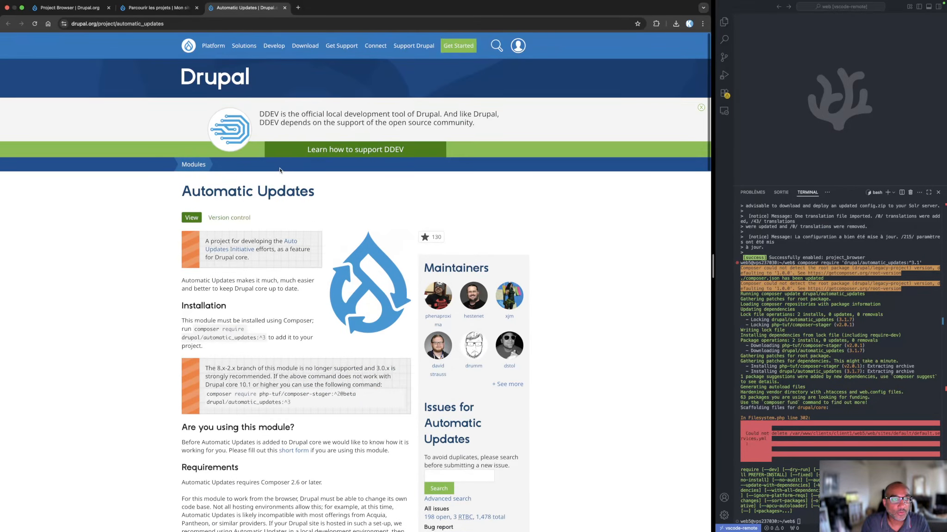
{"action": "left_click", "coordinate": [194, 165]}
{"action": "scroll", "coordinate": [141, 254], "scroll_direction": "down", "scroll_amount": 10}
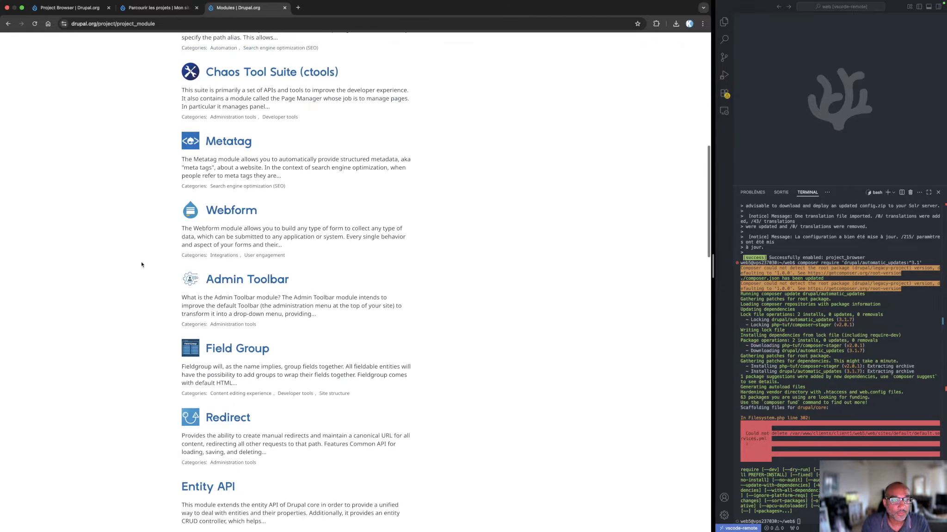
{"action": "scroll", "coordinate": [141, 261], "scroll_direction": "down", "scroll_amount": 6}
{"action": "scroll", "coordinate": [141, 262], "scroll_direction": "down", "scroll_amount": 15}
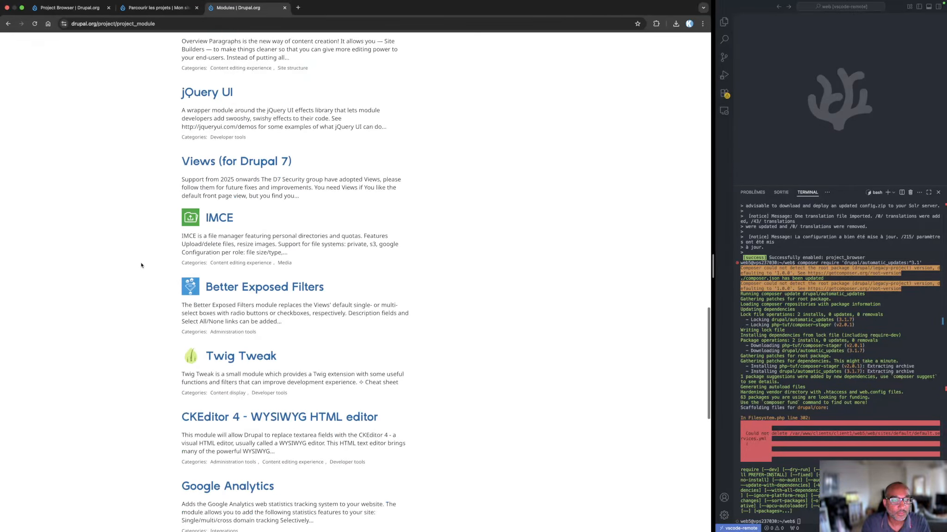
{"action": "scroll", "coordinate": [141, 266], "scroll_direction": "up", "scroll_amount": 10}
{"action": "scroll", "coordinate": [142, 264], "scroll_direction": "up", "scroll_amount": 15}
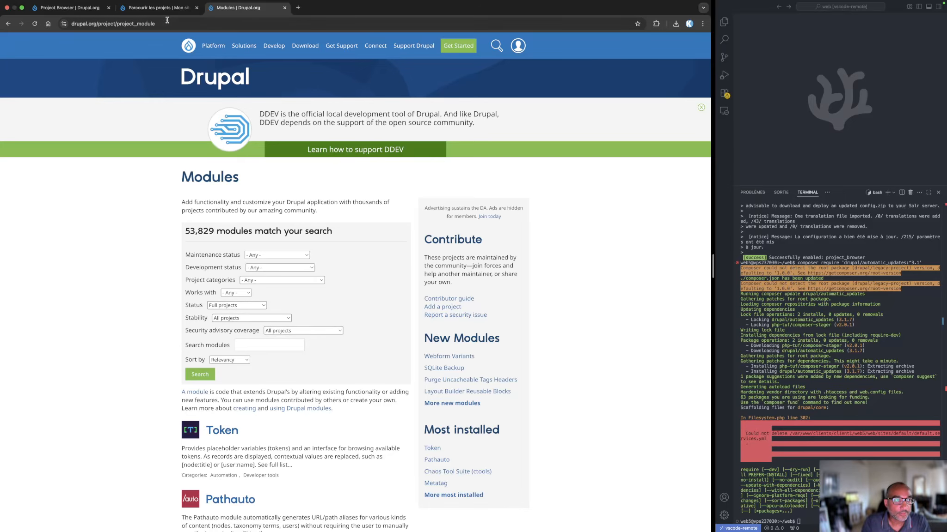
Return to the site's contributed modules, filter them by the Automation category and look through the first page of results
{"action": "left_click", "coordinate": [69, 8]}
{"action": "left_click", "coordinate": [153, 8]}
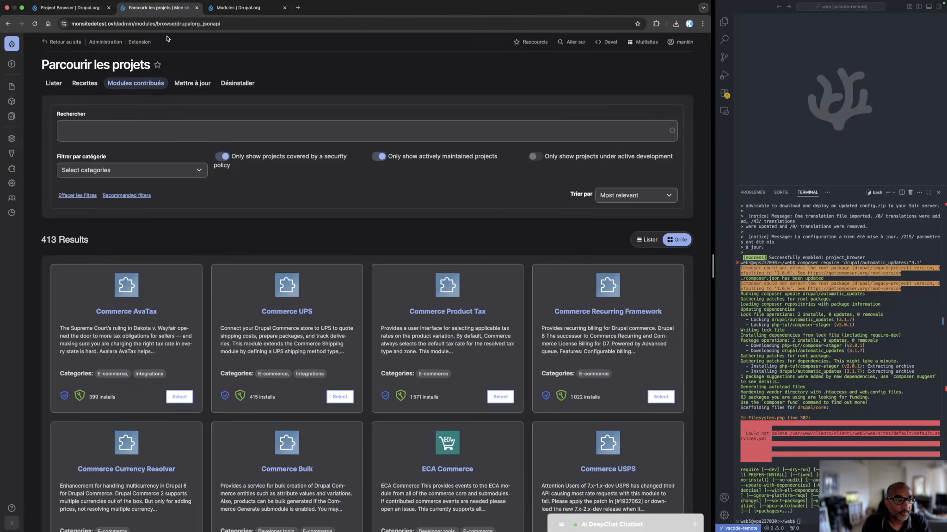
{"action": "left_click", "coordinate": [110, 170]}
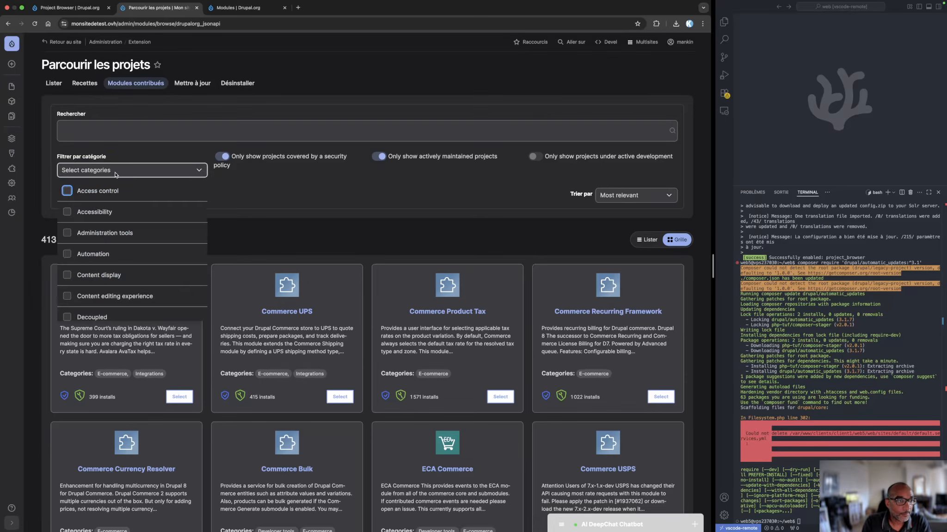
{"action": "left_click", "coordinate": [67, 254]}
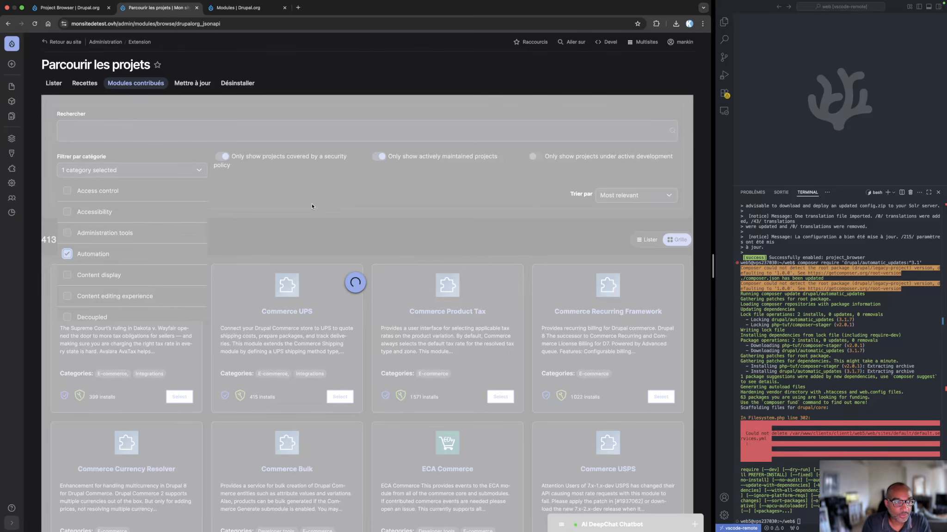
{"action": "scroll", "coordinate": [312, 206], "scroll_direction": "down", "scroll_amount": 1}
{"action": "left_click", "coordinate": [302, 211]}
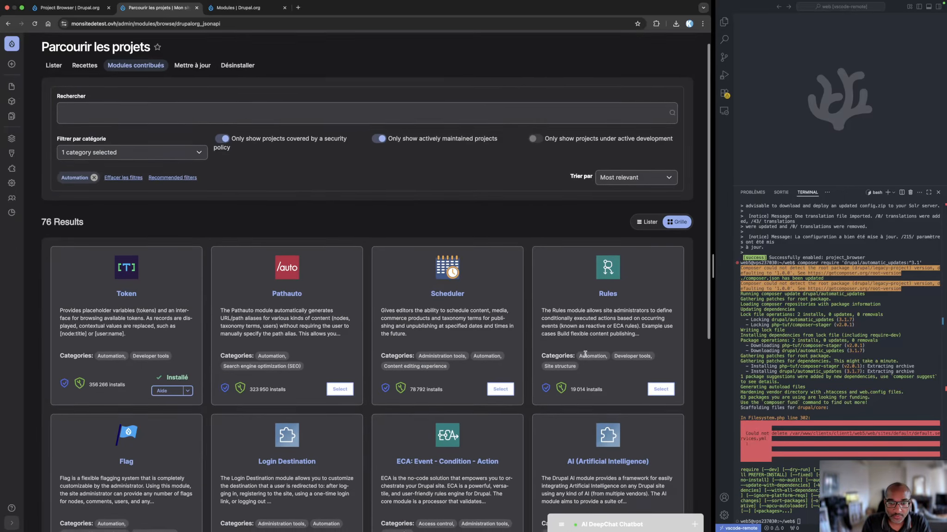
{"action": "scroll", "coordinate": [423, 378], "scroll_direction": "down", "scroll_amount": 2}
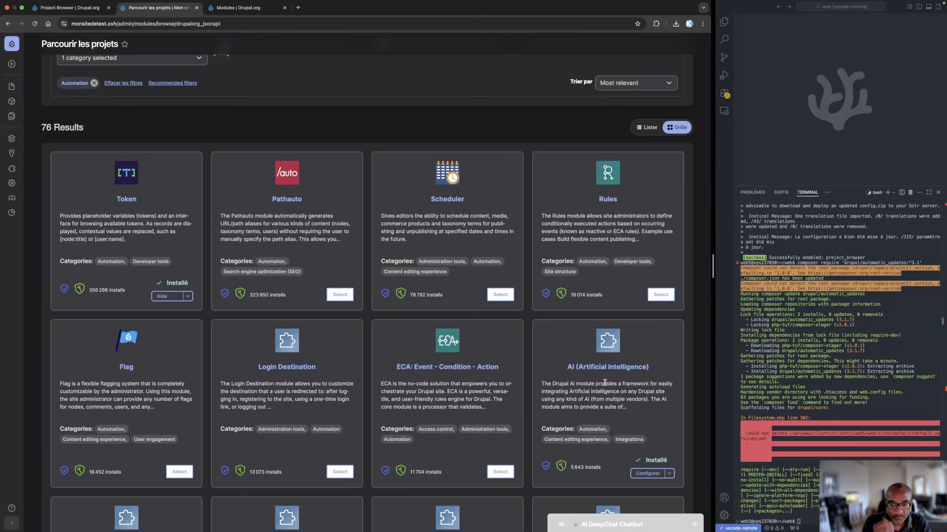
{"action": "scroll", "coordinate": [604, 382], "scroll_direction": "down", "scroll_amount": 5}
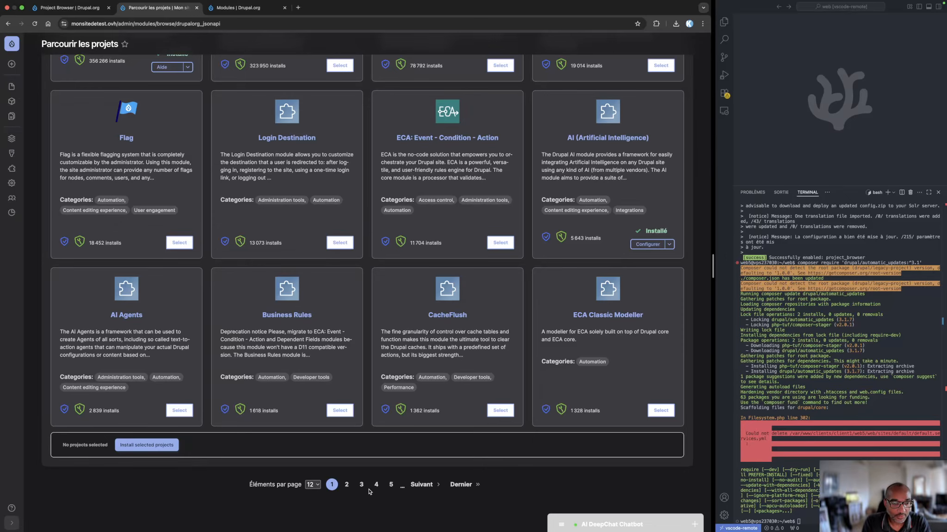
{"action": "scroll", "coordinate": [422, 380], "scroll_direction": "up", "scroll_amount": 7}
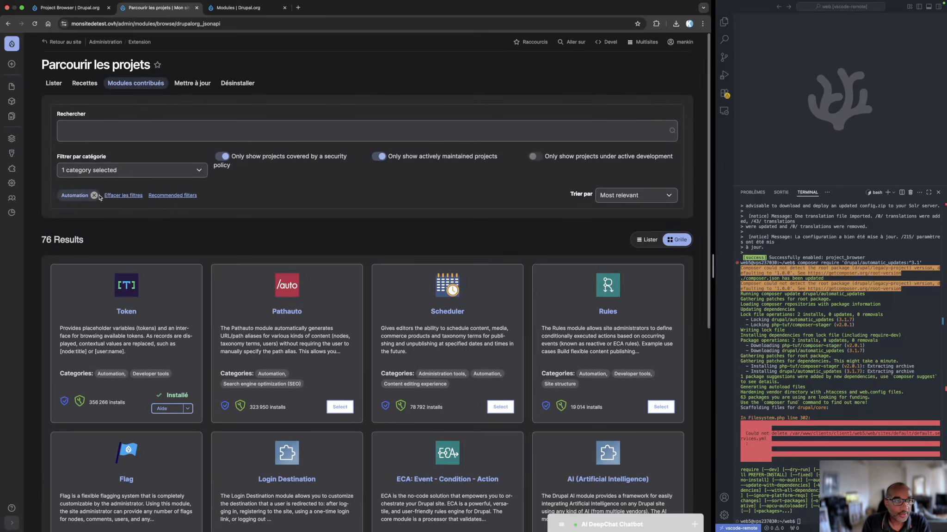
Replace the Automation category filter with Import and export
{"action": "left_click", "coordinate": [109, 171]}
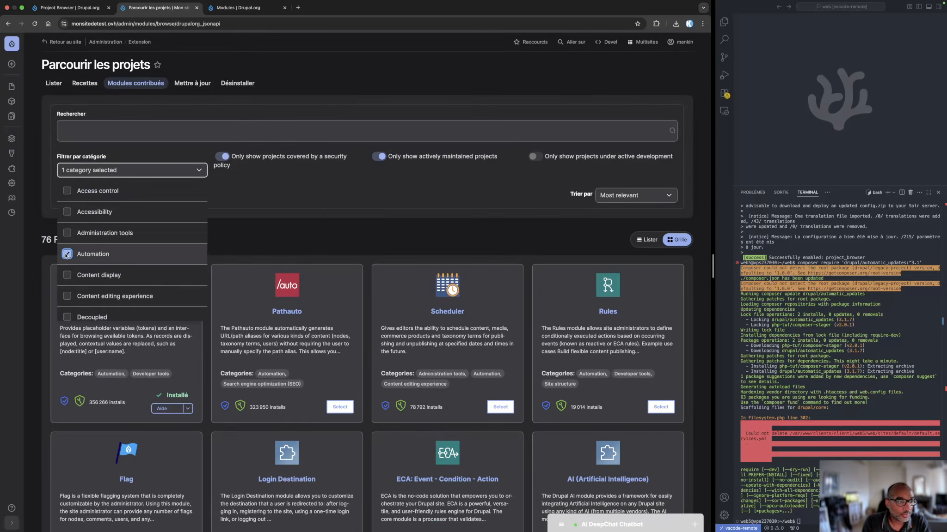
{"action": "left_click", "coordinate": [66, 255]}
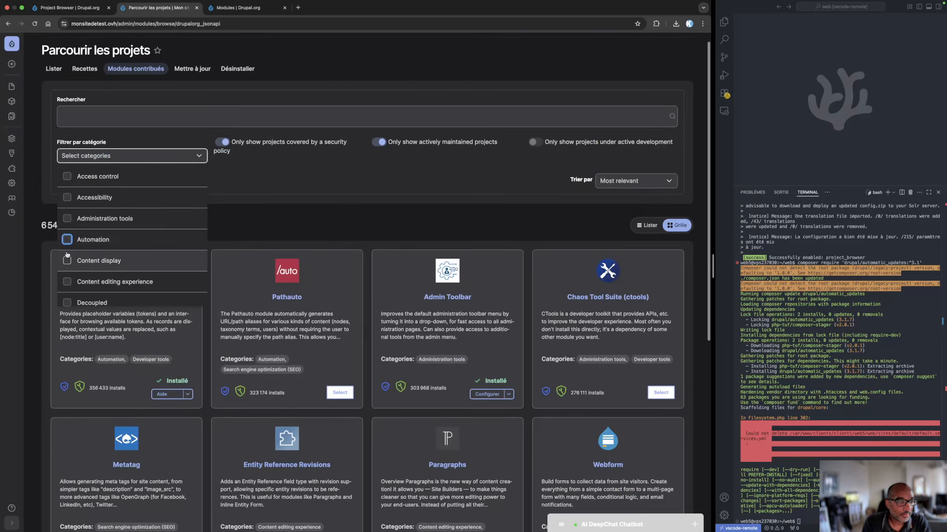
{"action": "scroll", "coordinate": [77, 268], "scroll_direction": "down", "scroll_amount": 3}
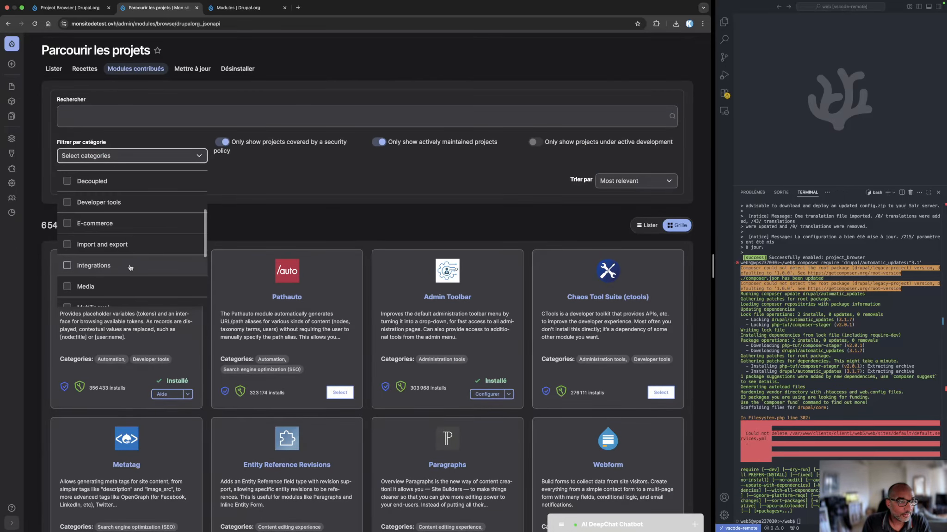
{"action": "left_click", "coordinate": [67, 244]}
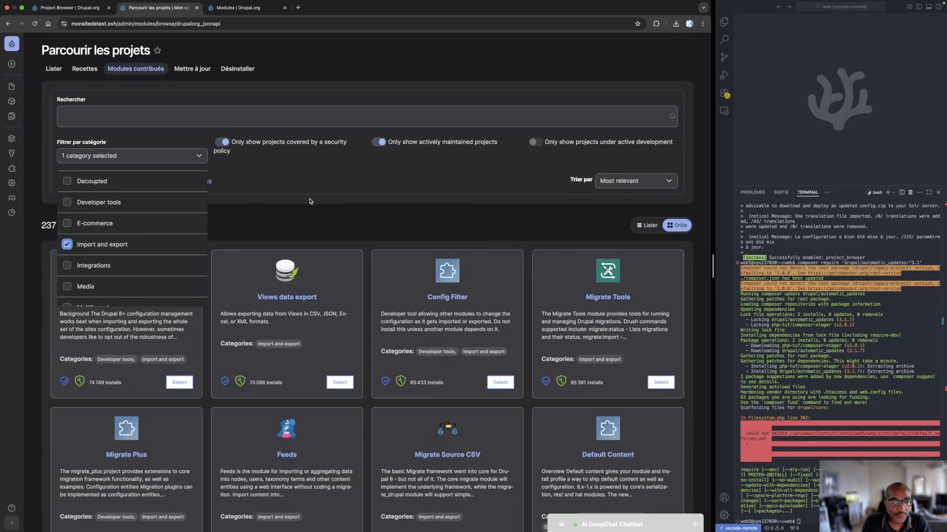
Look through the Import and export modules, sort them by "Le plus récent d'abord" and review the reordered list
{"action": "left_click", "coordinate": [306, 204]}
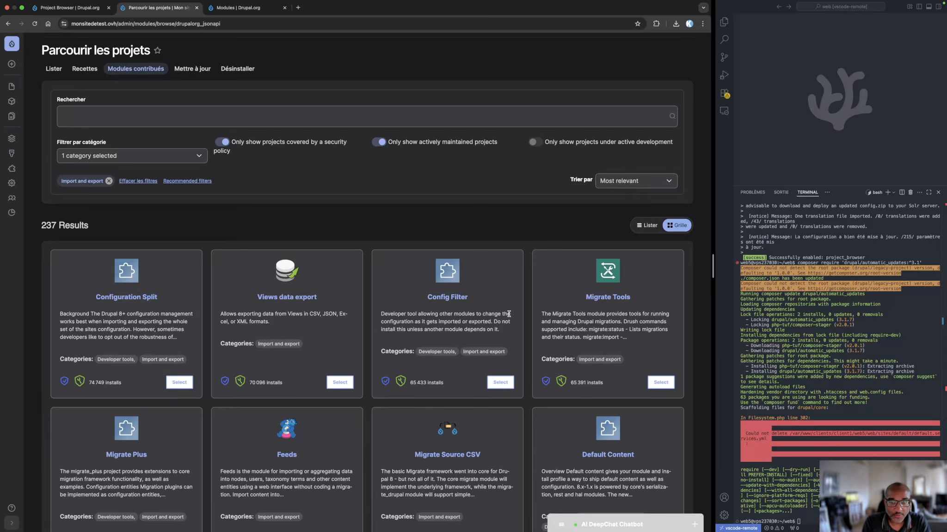
{"action": "scroll", "coordinate": [633, 320], "scroll_direction": "down", "scroll_amount": 7}
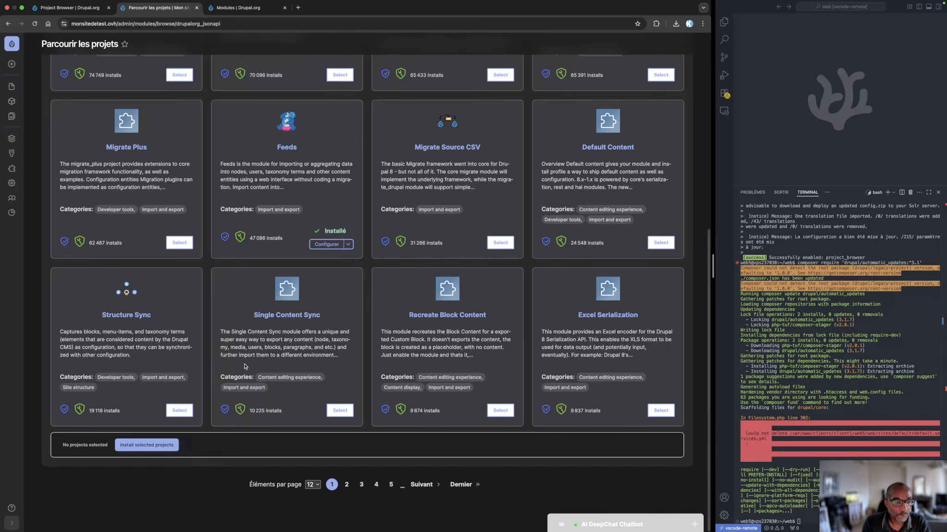
{"action": "scroll", "coordinate": [368, 353], "scroll_direction": "up", "scroll_amount": 8}
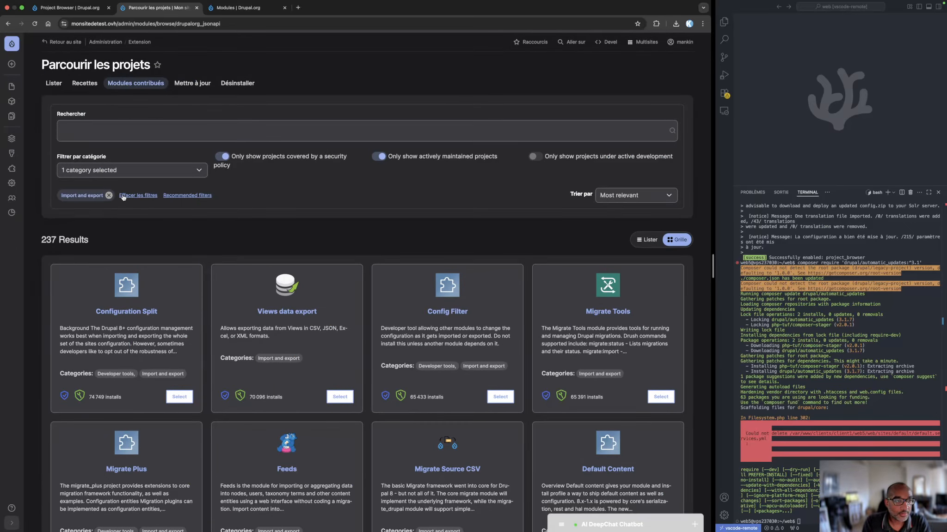
{"action": "left_click", "coordinate": [628, 196]}
{"action": "left_click", "coordinate": [631, 207]}
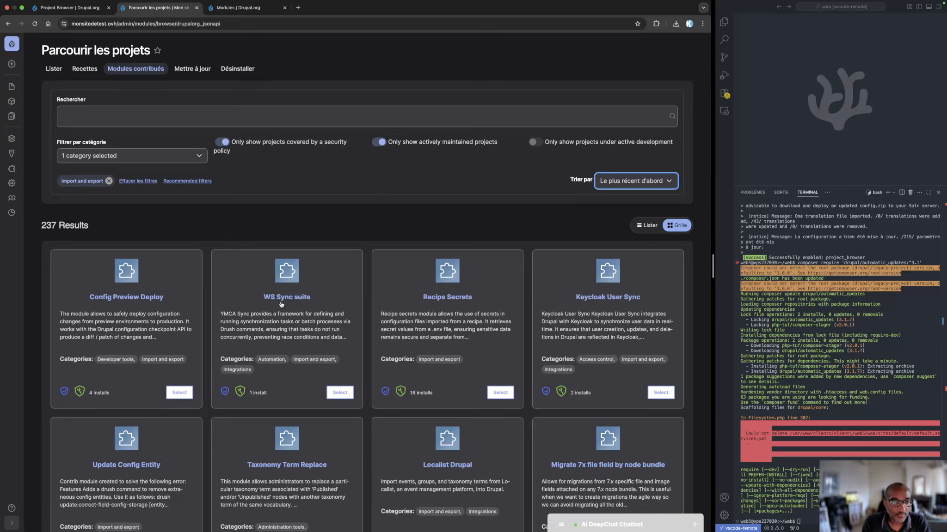
{"action": "scroll", "coordinate": [610, 328], "scroll_direction": "down", "scroll_amount": 5}
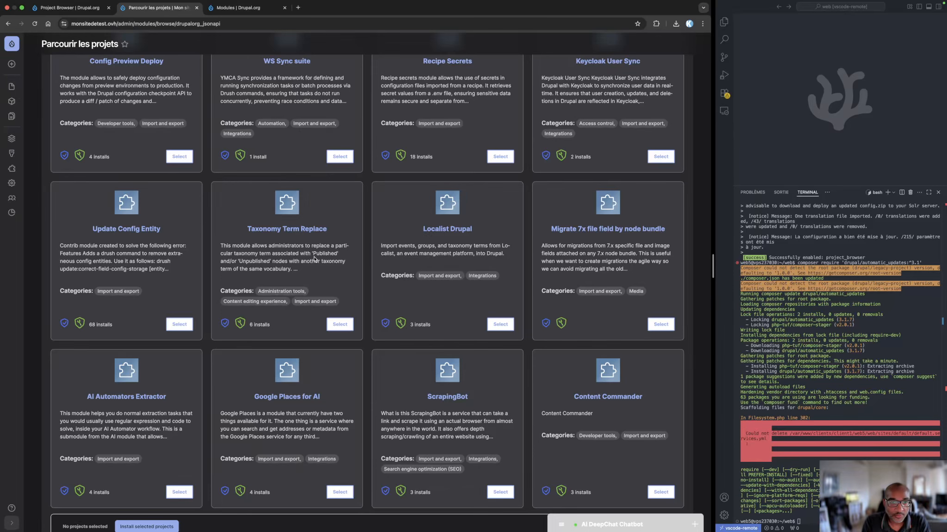
{"action": "scroll", "coordinate": [314, 259], "scroll_direction": "up", "scroll_amount": 5}
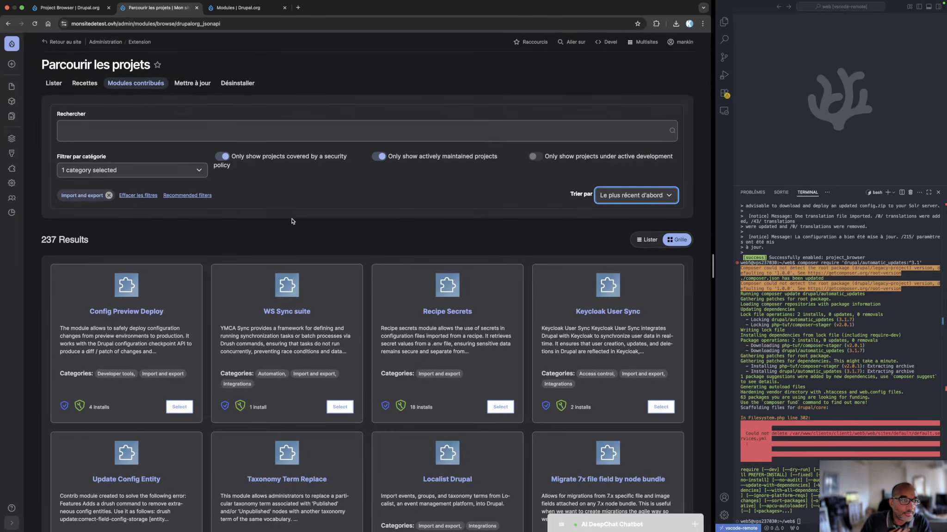
Replace the Import and export category filter with Media
{"action": "left_click", "coordinate": [120, 171]}
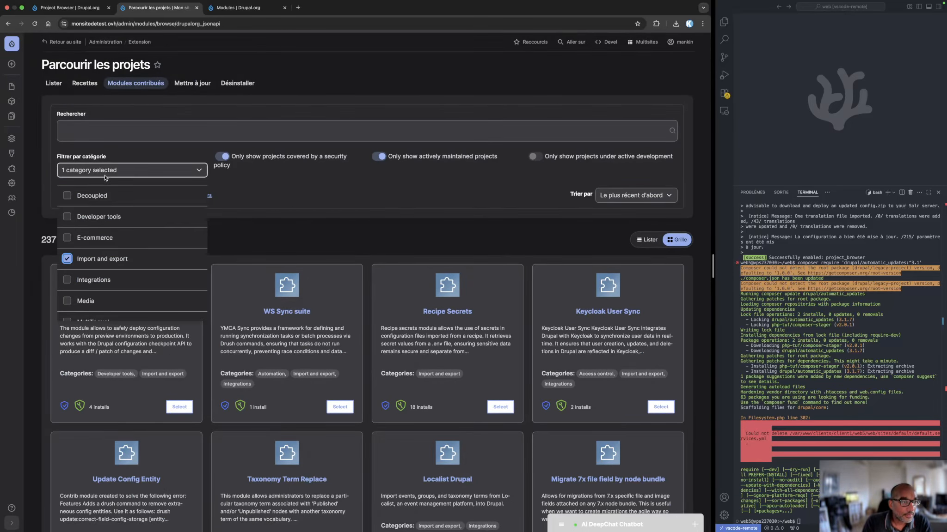
{"action": "left_click", "coordinate": [66, 262]}
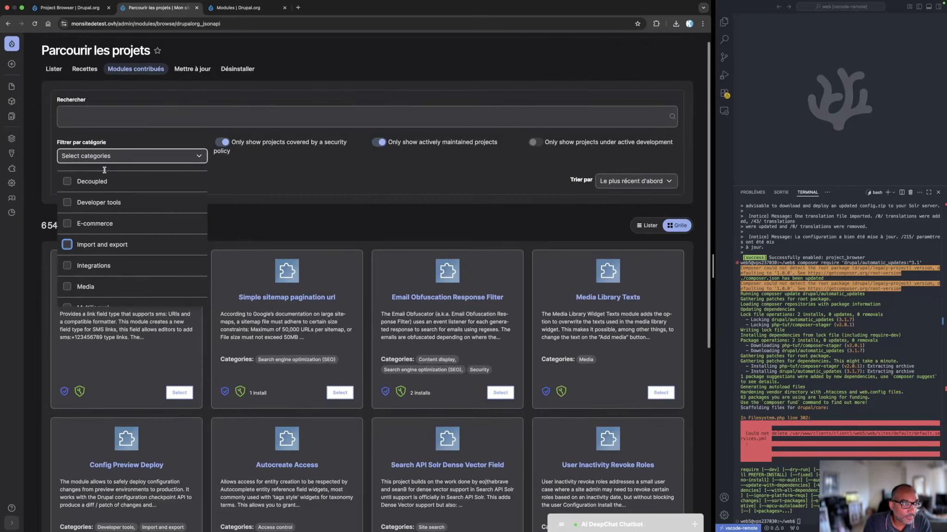
{"action": "left_click", "coordinate": [106, 156]}
{"action": "left_click", "coordinate": [106, 157]}
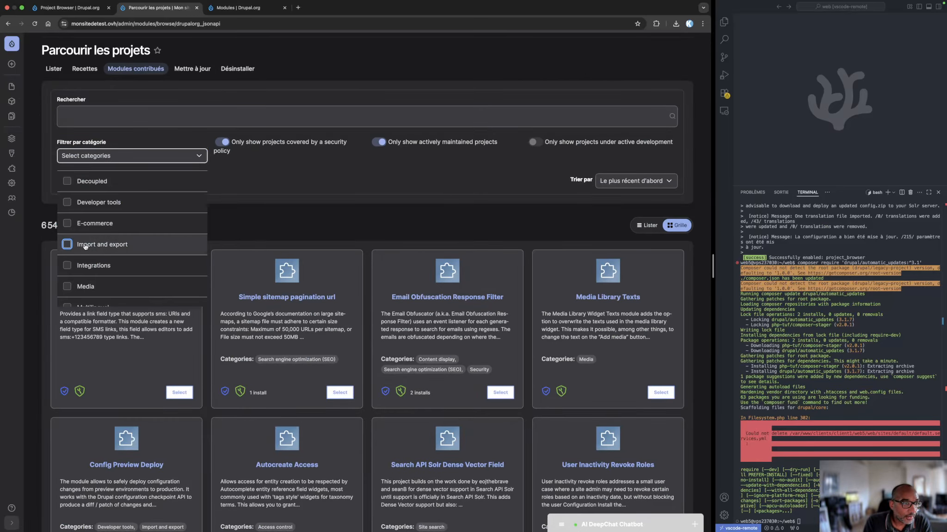
{"action": "left_click", "coordinate": [88, 287]}
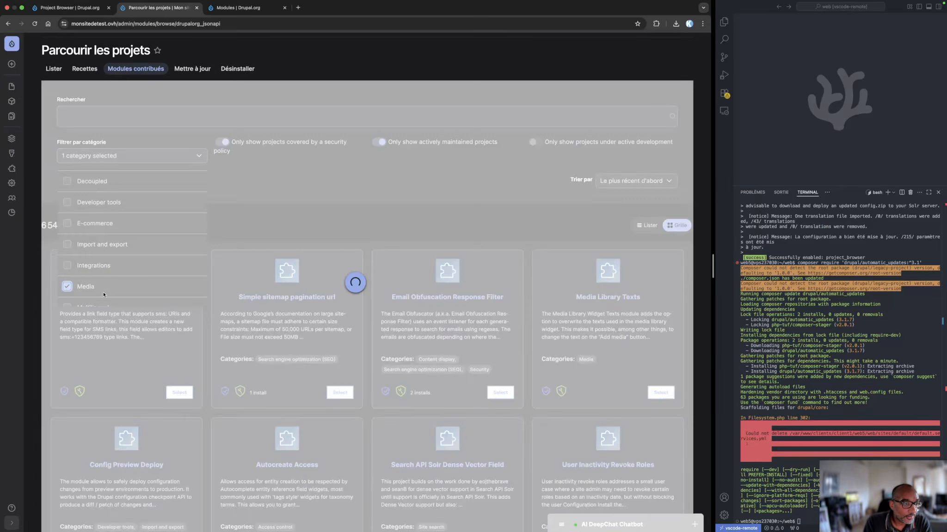
{"action": "left_click", "coordinate": [269, 199]}
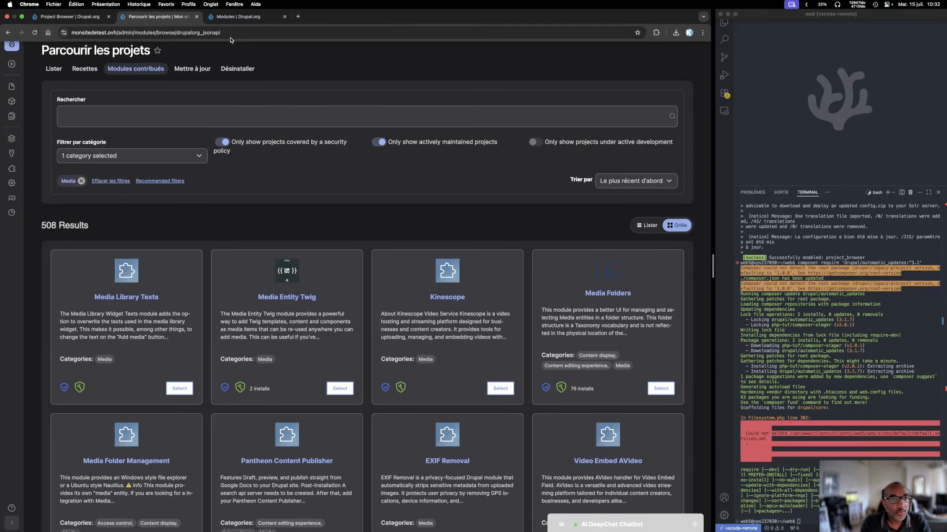
Check the maintenance status options in the Modules listing on drupal.org
{"action": "left_click", "coordinate": [244, 17]}
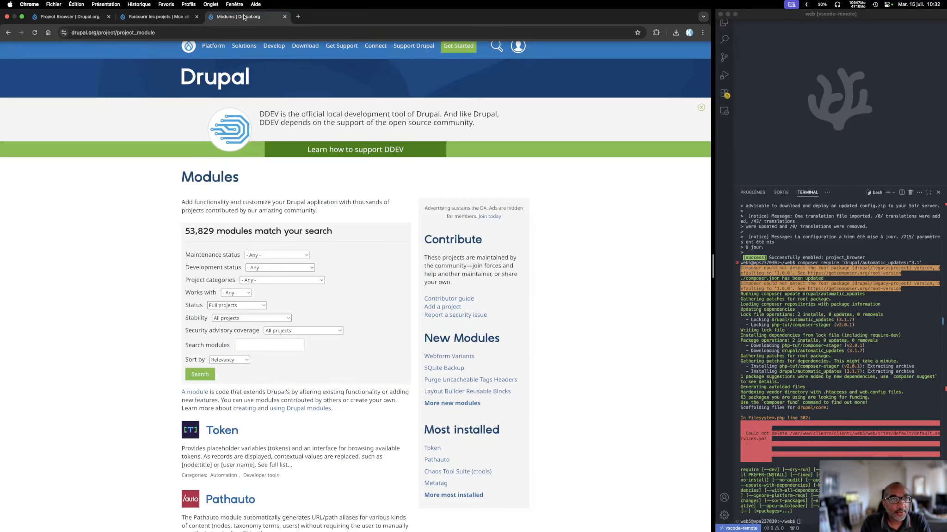
{"action": "left_click", "coordinate": [271, 258]}
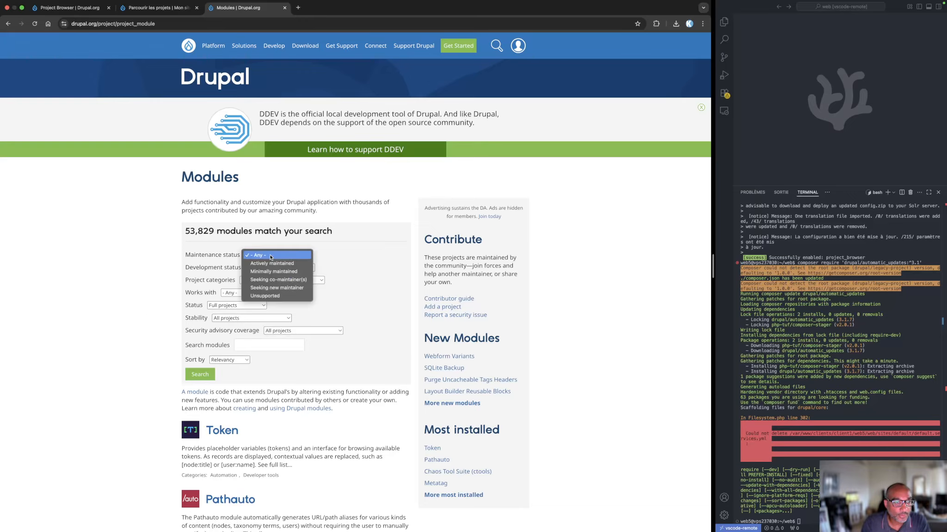
{"action": "left_click", "coordinate": [168, 282]}
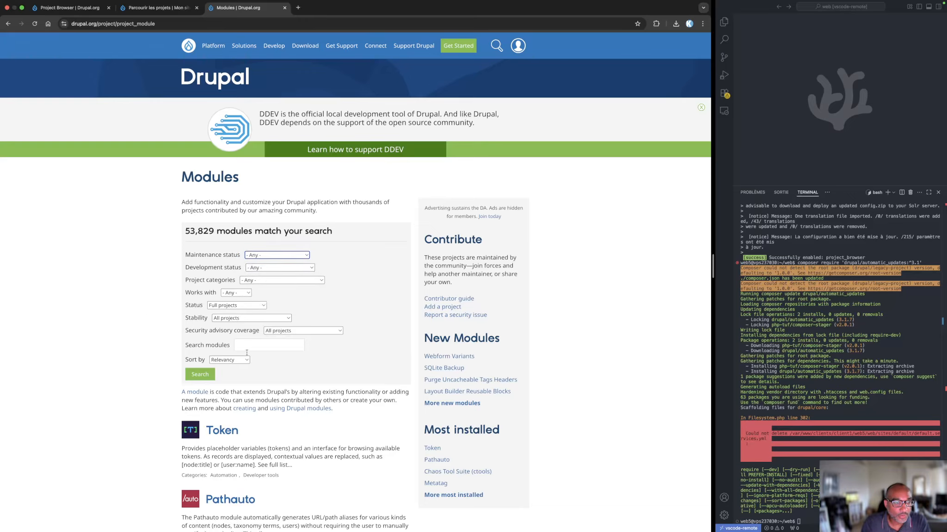
Return to the site's contributed modules and close the drupal.org Project Browser page
{"action": "left_click", "coordinate": [80, 11]}
{"action": "left_click", "coordinate": [121, 10]}
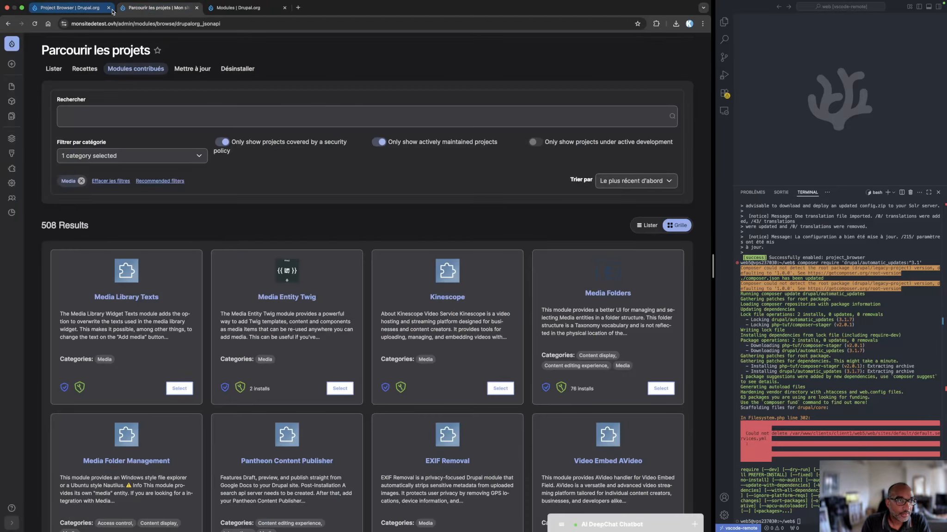
{"action": "left_click", "coordinate": [113, 13]}
{"action": "left_click", "coordinate": [109, 8]}
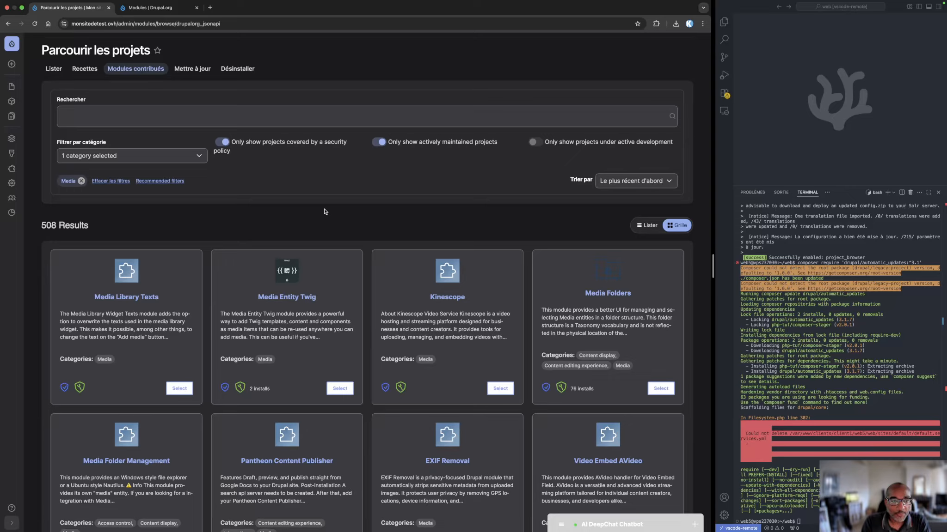
Look through the Media modules, select Media Folders and try to install it
{"action": "left_click", "coordinate": [131, 156]}
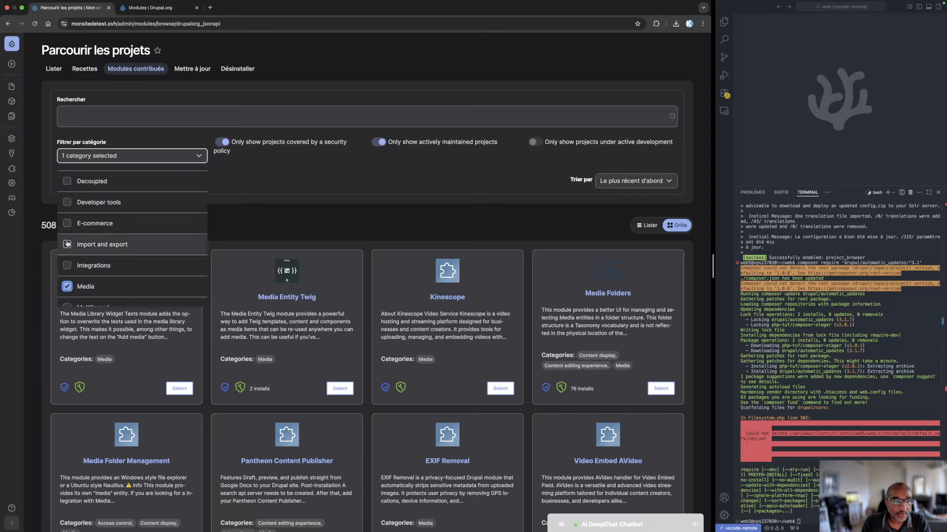
{"action": "left_click", "coordinate": [315, 213]}
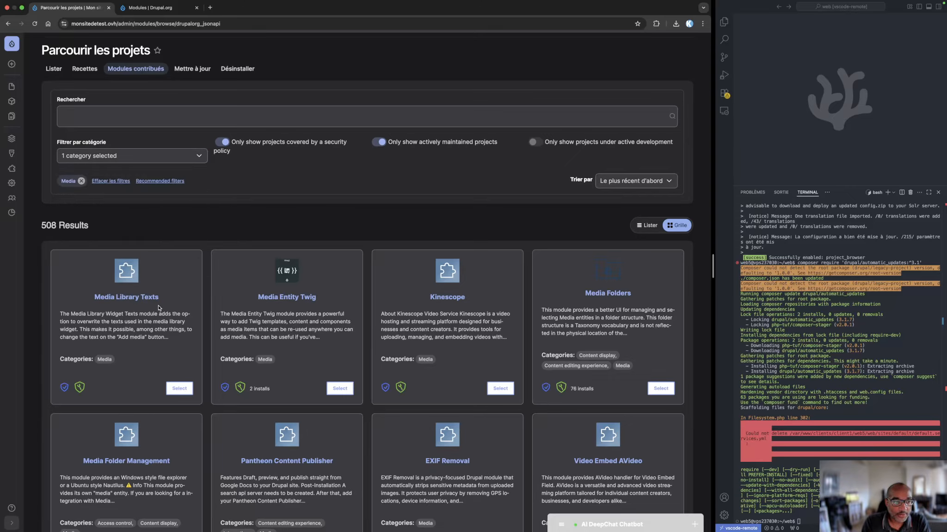
{"action": "scroll", "coordinate": [457, 340], "scroll_direction": "down", "scroll_amount": 3}
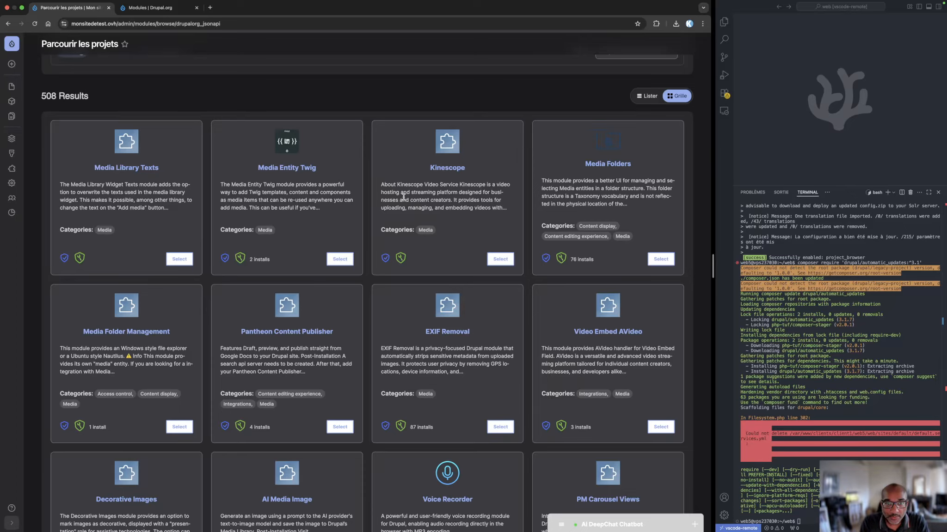
{"action": "scroll", "coordinate": [458, 242], "scroll_direction": "down", "scroll_amount": 3}
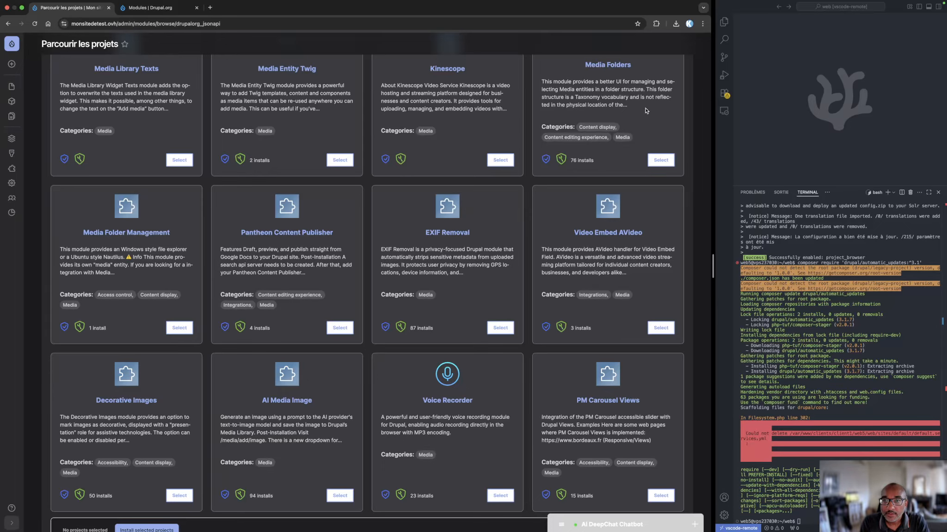
{"action": "left_click", "coordinate": [660, 160]}
{"action": "scroll", "coordinate": [145, 354], "scroll_direction": "down", "scroll_amount": 3}
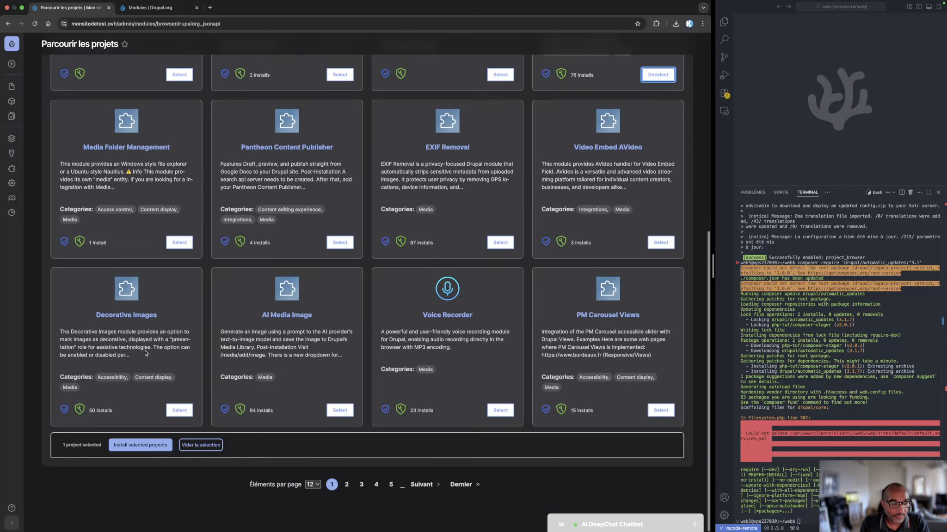
{"action": "left_click", "coordinate": [139, 446]}
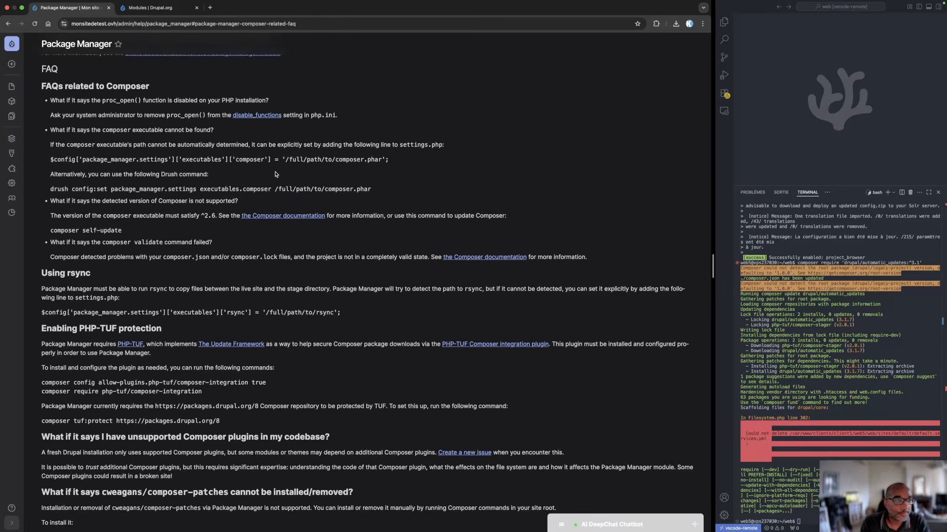
Read the Package Manager help page's requirements, limitations and Composer FAQ, and dismiss the maintenance status message
{"action": "scroll", "coordinate": [241, 216], "scroll_direction": "up", "scroll_amount": 3}
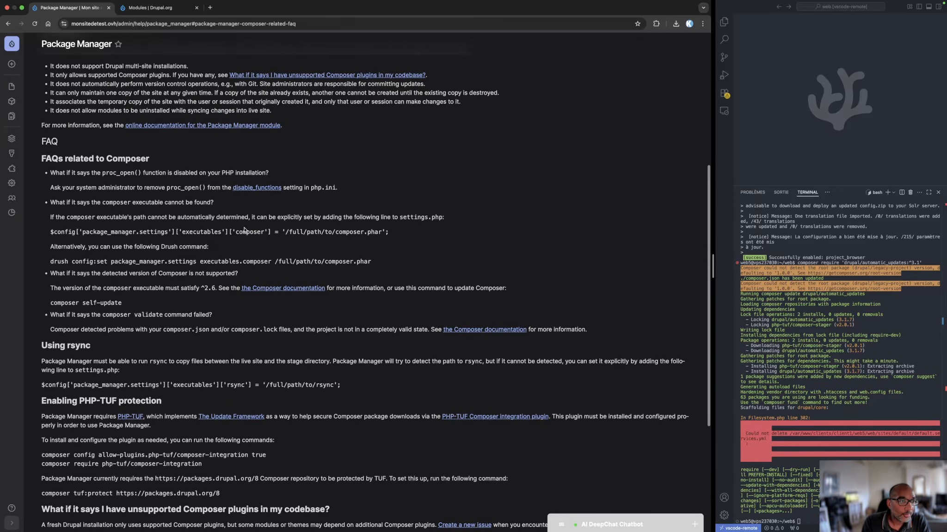
{"action": "scroll", "coordinate": [245, 230], "scroll_direction": "down", "scroll_amount": 5}
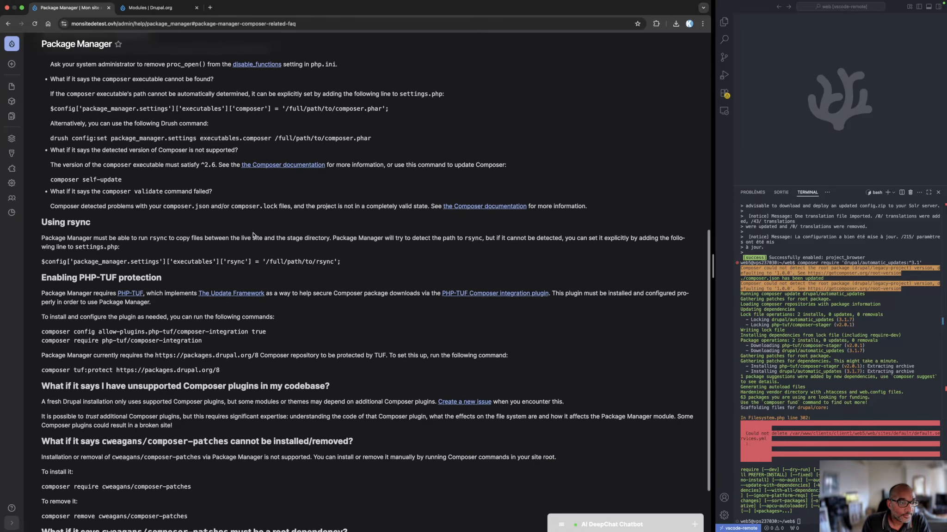
{"action": "scroll", "coordinate": [253, 236], "scroll_direction": "down", "scroll_amount": 3}
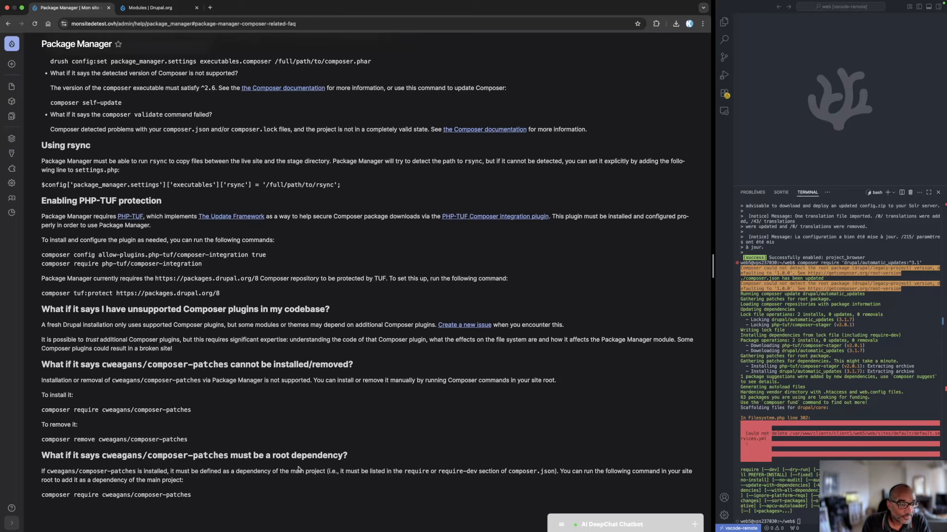
{"action": "scroll", "coordinate": [299, 433], "scroll_direction": "up", "scroll_amount": 18}
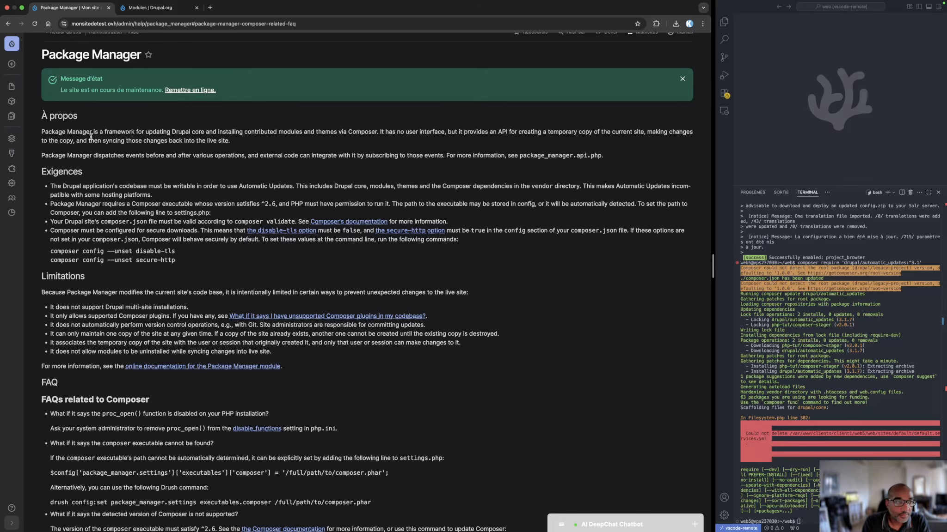
{"action": "left_click", "coordinate": [682, 78]}
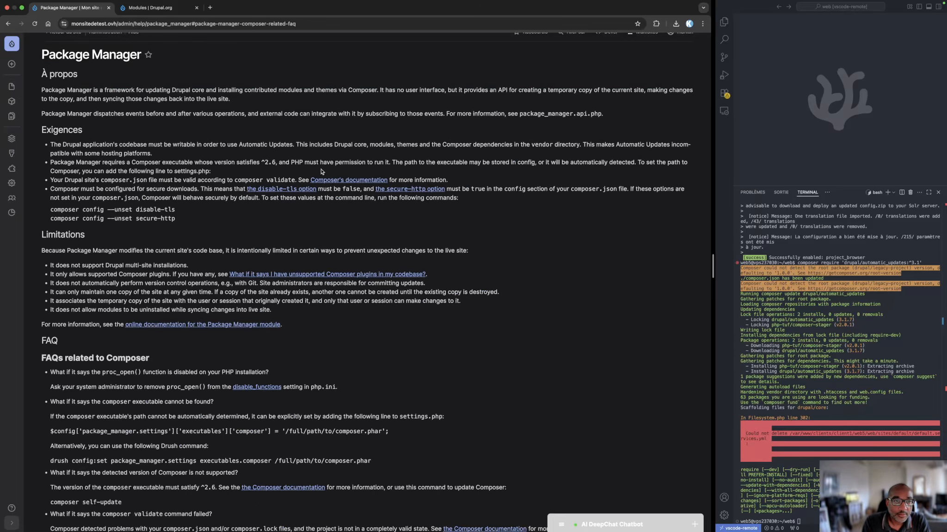
{"action": "scroll", "coordinate": [140, 225], "scroll_direction": "up", "scroll_amount": 1}
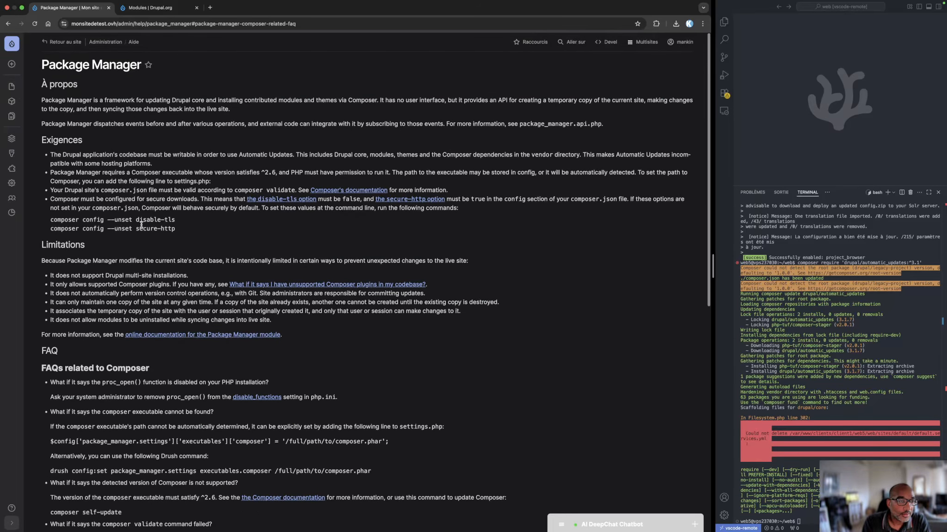
Go back to the contributed modules listing and try to install the Redirect module
{"action": "left_click", "coordinate": [10, 24]}
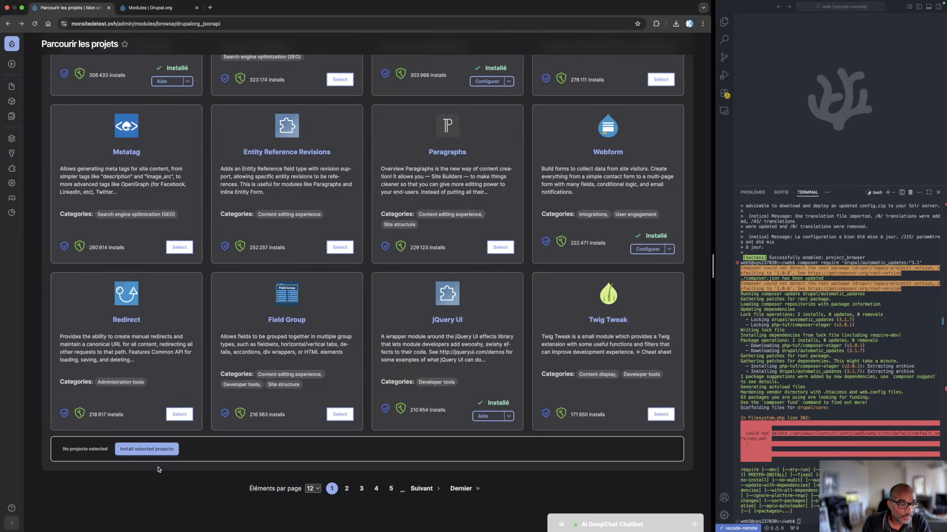
{"action": "left_click", "coordinate": [180, 415]}
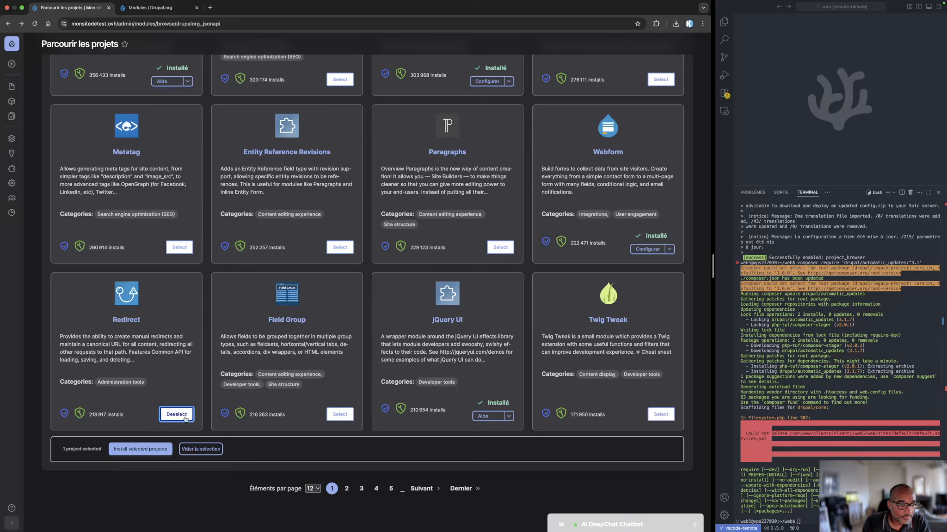
{"action": "left_click", "coordinate": [131, 451]}
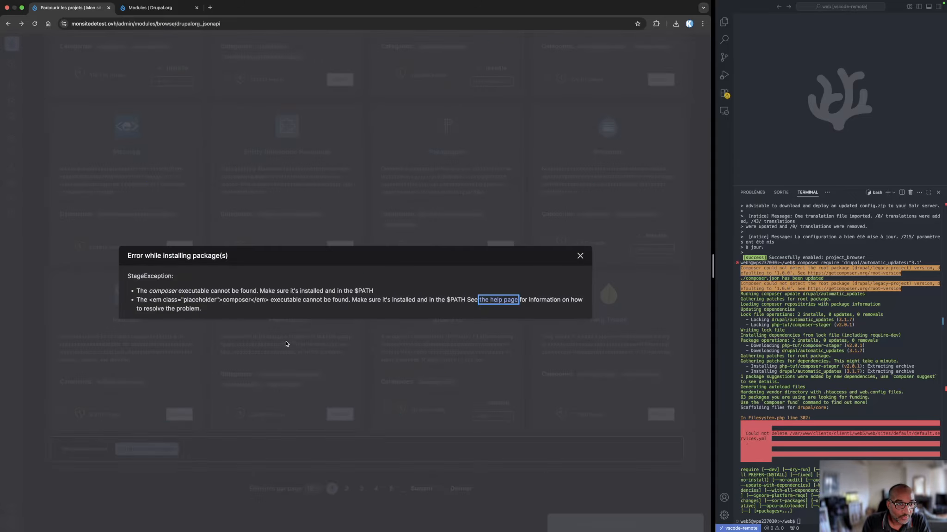
{"action": "left_click", "coordinate": [580, 255]}
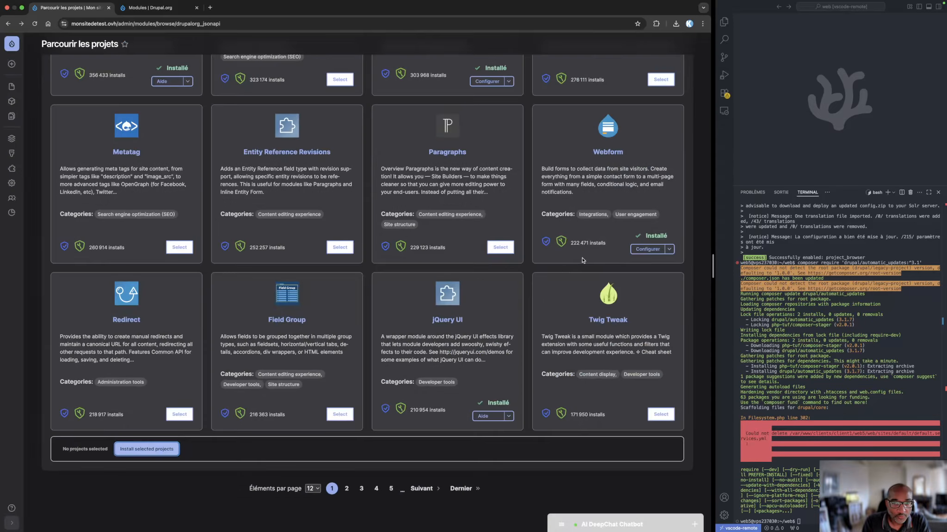
Dismiss the maintenance status message above the contributed modules listing
{"action": "left_click", "coordinate": [804, 523]}
{"action": "scroll", "coordinate": [266, 344], "scroll_direction": "up", "scroll_amount": 8}
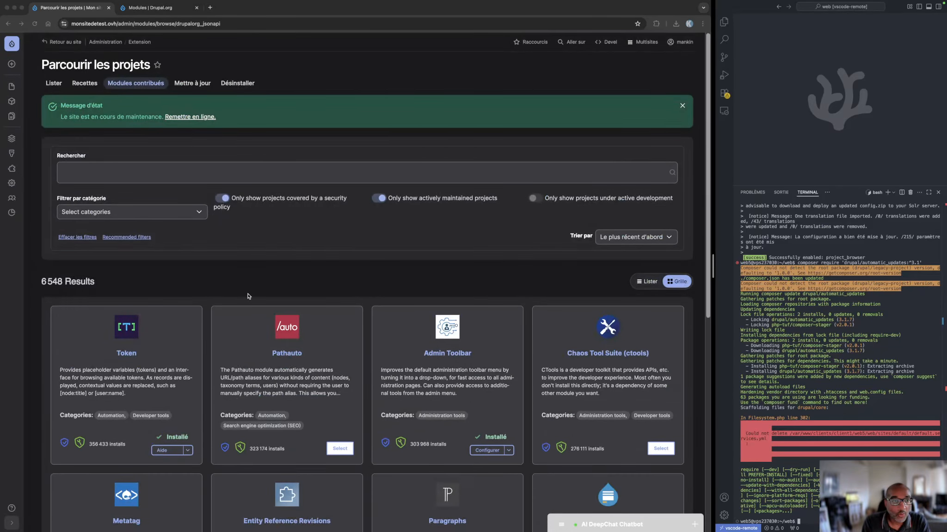
{"action": "left_click", "coordinate": [683, 107]}
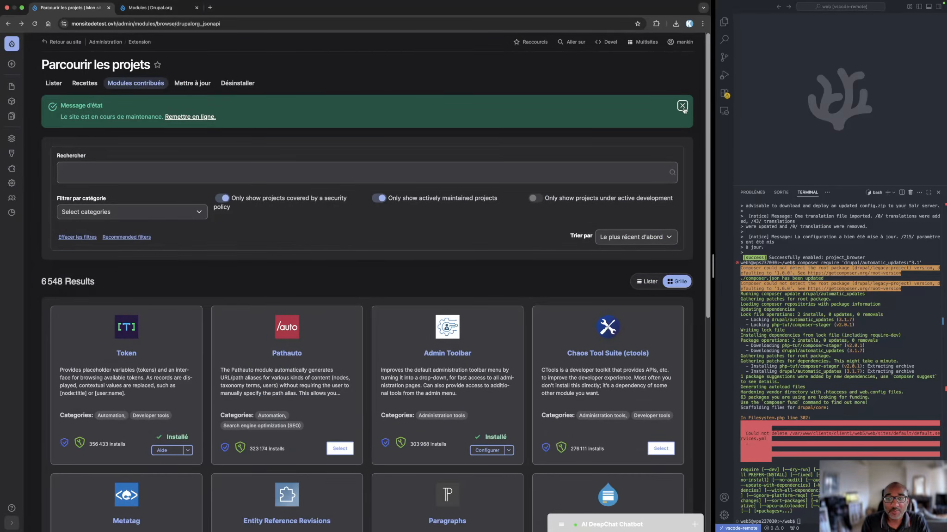
{"action": "left_click", "coordinate": [683, 107]}
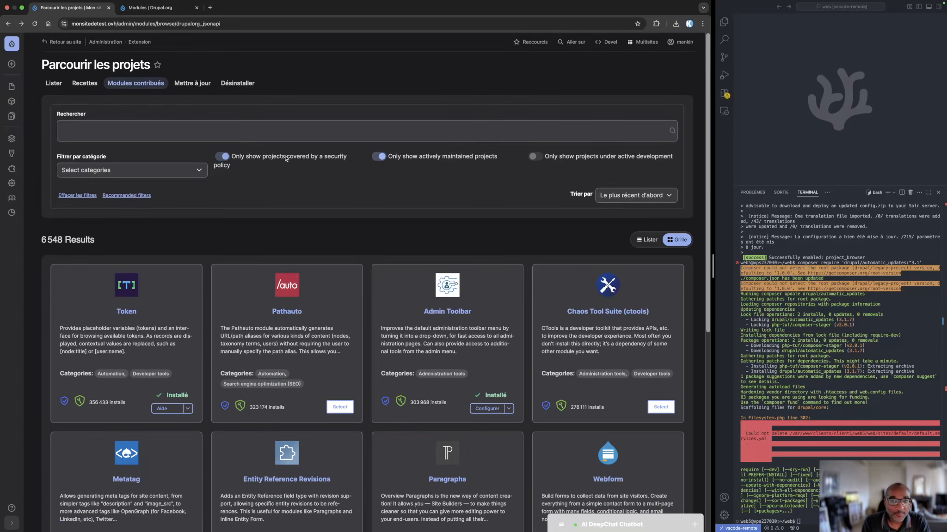
Filter the contributed modules by the Content display and Media categories, and remove both category filters
{"action": "left_click", "coordinate": [114, 174]}
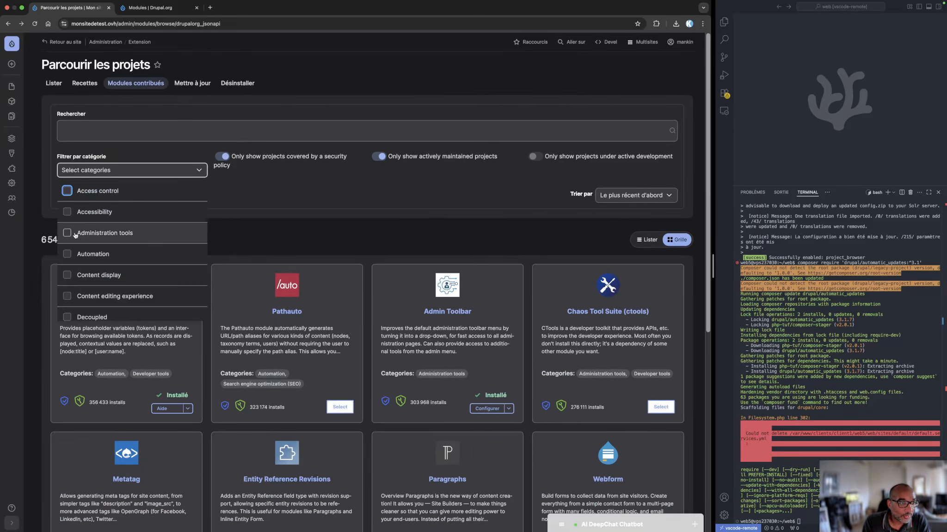
{"action": "left_click", "coordinate": [82, 276]}
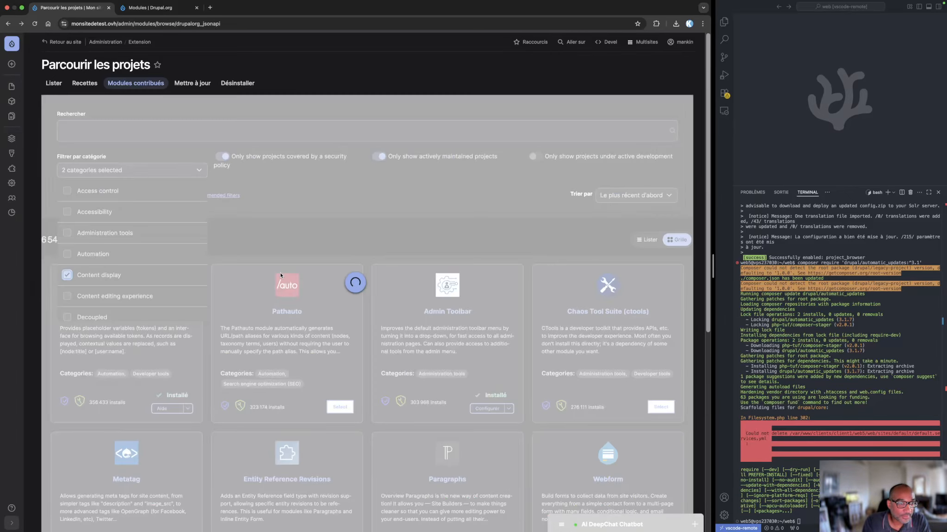
{"action": "scroll", "coordinate": [296, 240], "scroll_direction": "down", "scroll_amount": 1}
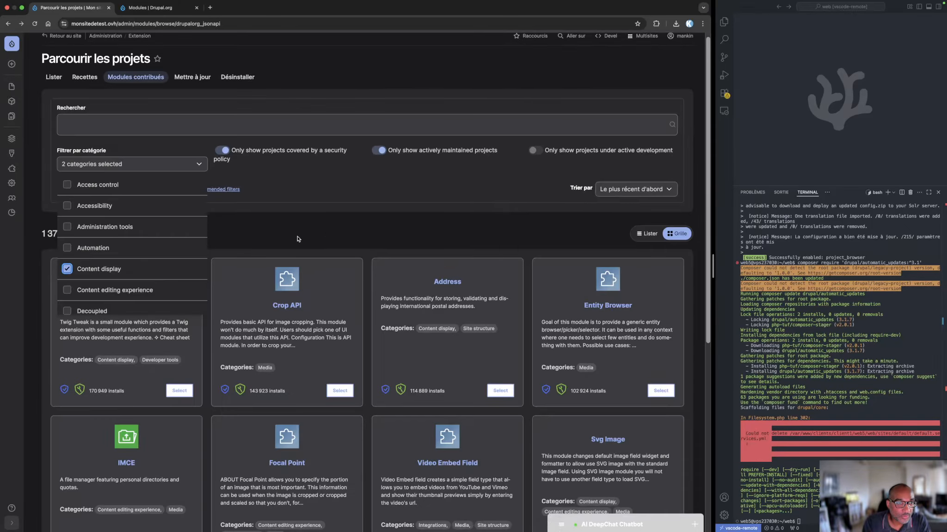
{"action": "left_click", "coordinate": [322, 221]}
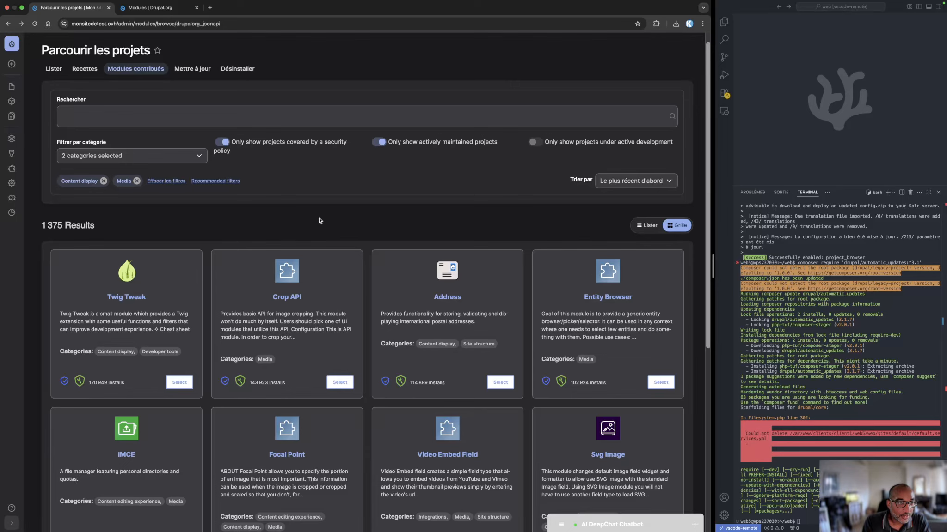
{"action": "left_click", "coordinate": [102, 181]}
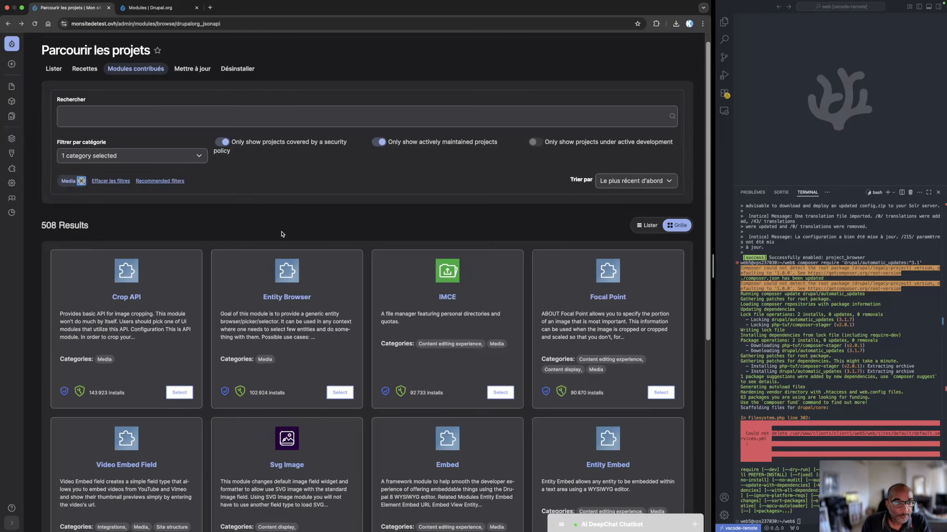
{"action": "left_click", "coordinate": [82, 180]}
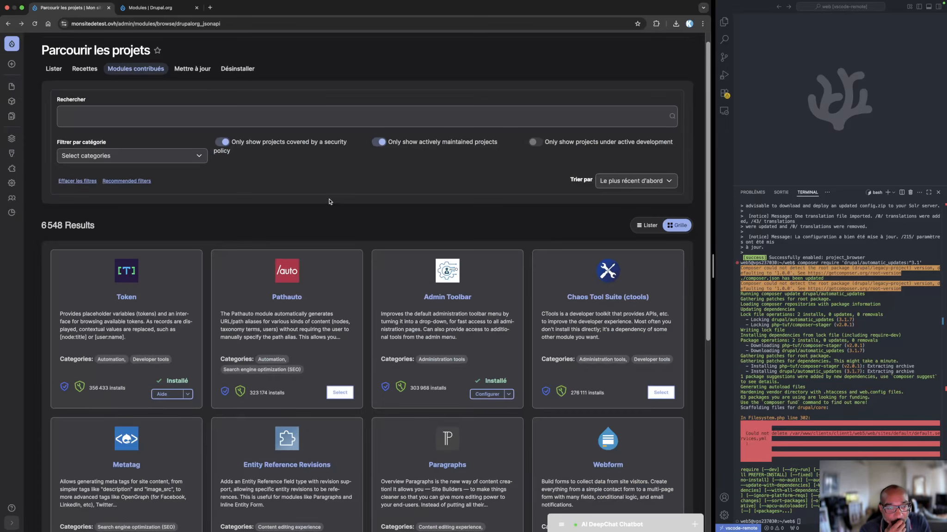
Select the Pathauto module in the contributed modules listing and install it
{"action": "left_click", "coordinate": [342, 393]}
{"action": "left_click", "coordinate": [118, 523]}
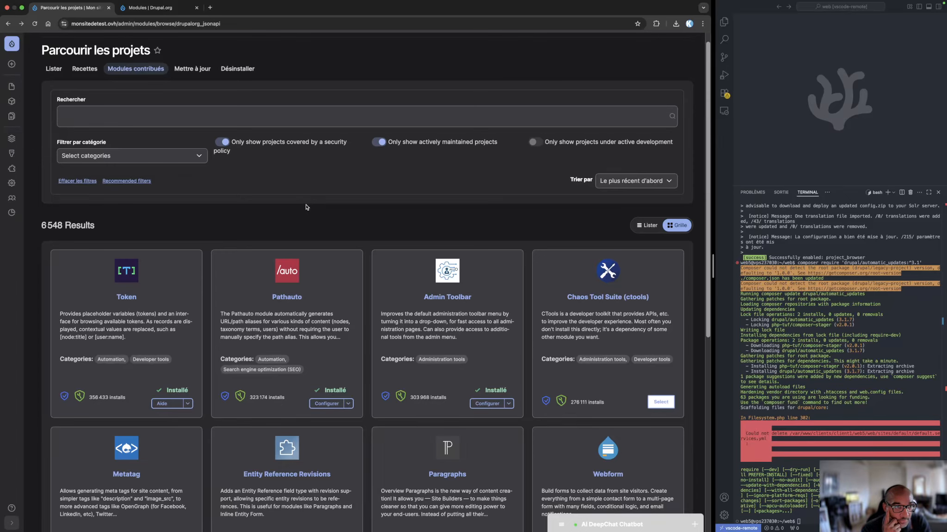
Look through the contributed modules listing and open the list of further actions for the installed Webform module
{"action": "scroll", "coordinate": [306, 207], "scroll_direction": "down", "scroll_amount": 5}
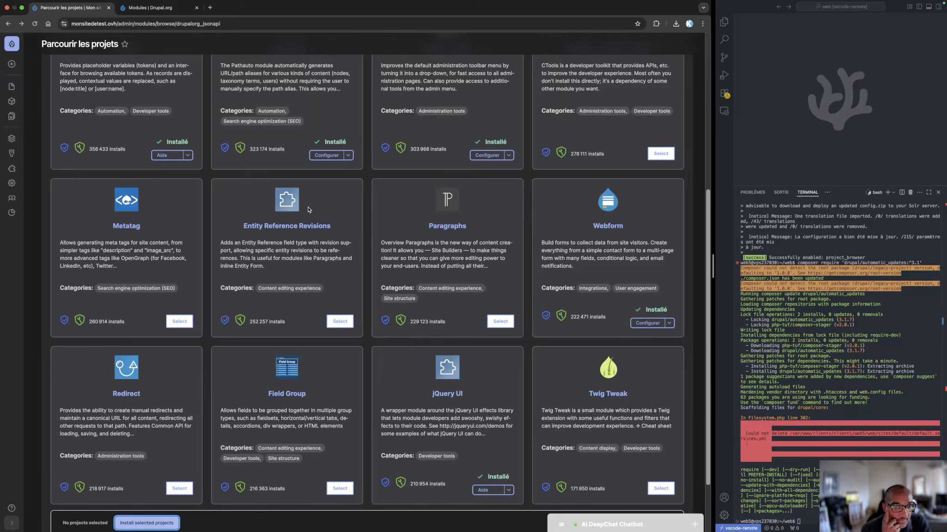
{"action": "scroll", "coordinate": [308, 210], "scroll_direction": "down", "scroll_amount": 4}
{"action": "scroll", "coordinate": [310, 213], "scroll_direction": "up", "scroll_amount": 10}
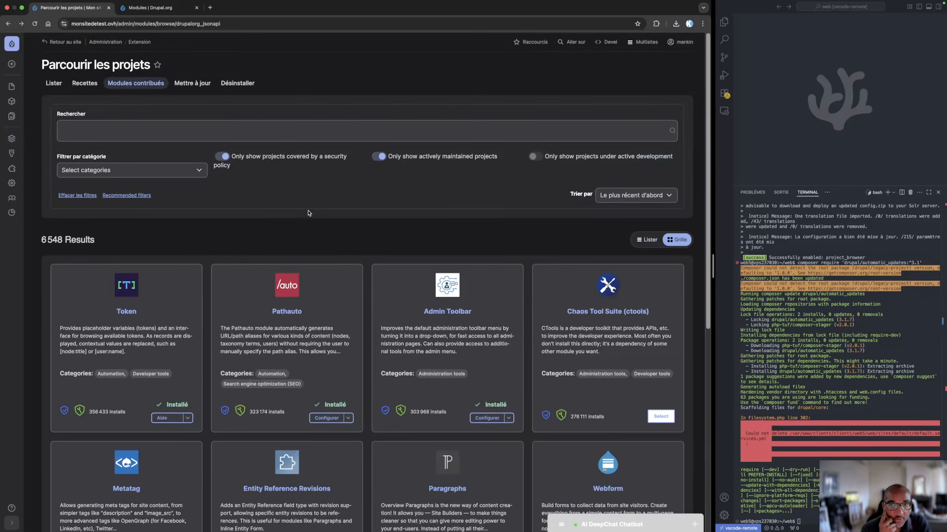
{"action": "scroll", "coordinate": [311, 218], "scroll_direction": "down", "scroll_amount": 4}
{"action": "scroll", "coordinate": [312, 217], "scroll_direction": "down", "scroll_amount": 3}
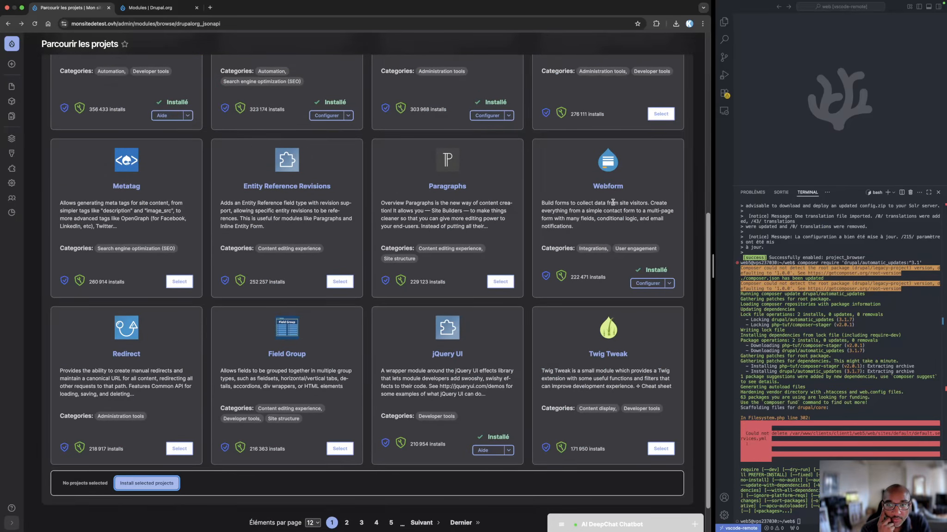
{"action": "left_click", "coordinate": [669, 283]}
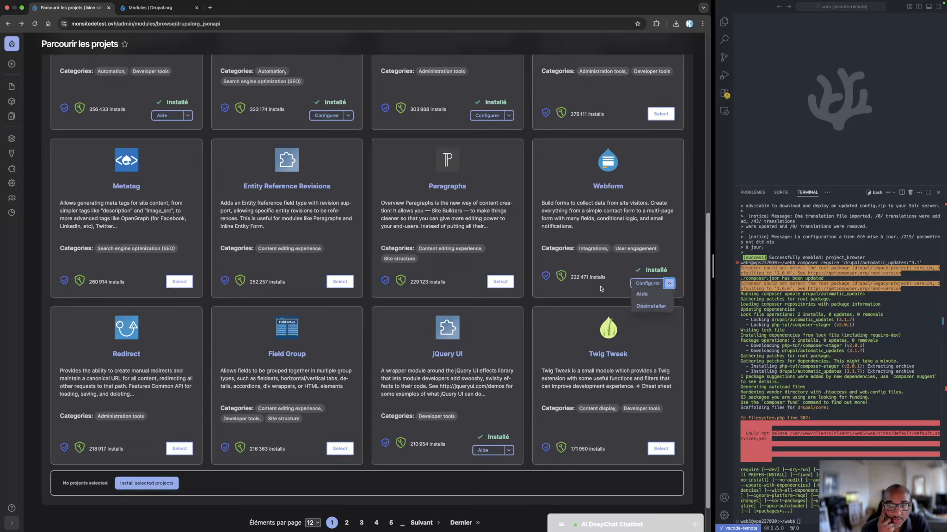
{"action": "scroll", "coordinate": [418, 265], "scroll_direction": "up", "scroll_amount": 7}
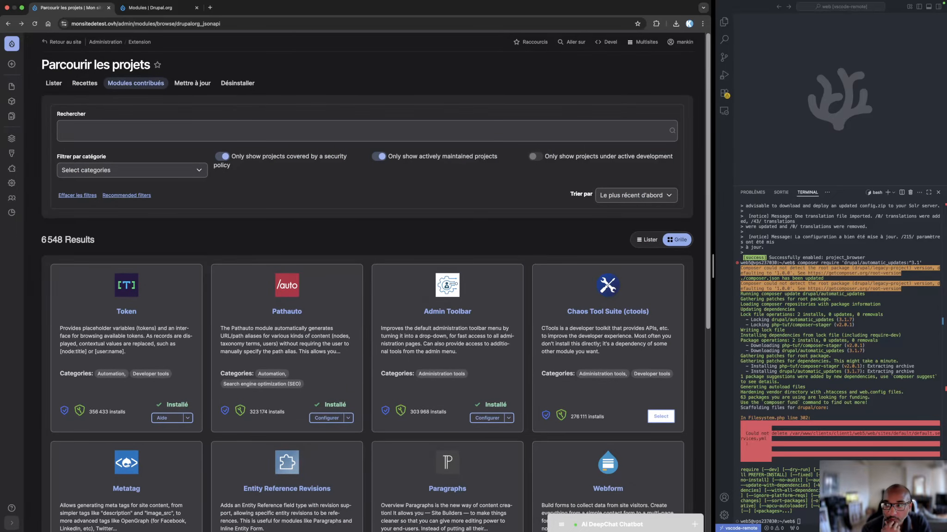
Switch to Visual Studio Code, reduce the terminal panel's height and show the file explorer
{"action": "left_click", "coordinate": [838, 172]}
{"action": "left_click_drag", "start_coordinate": [842, 185], "coordinate": [840, 378]}
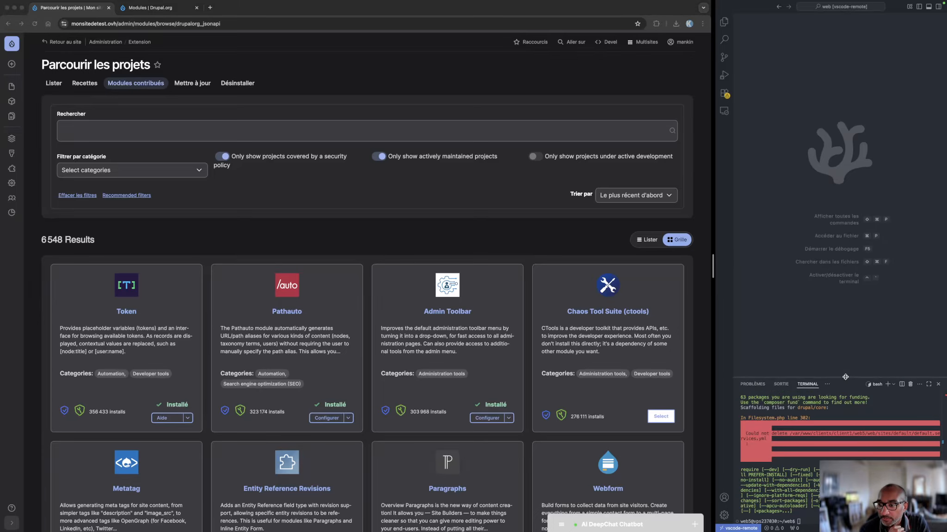
{"action": "left_click", "coordinate": [724, 22]}
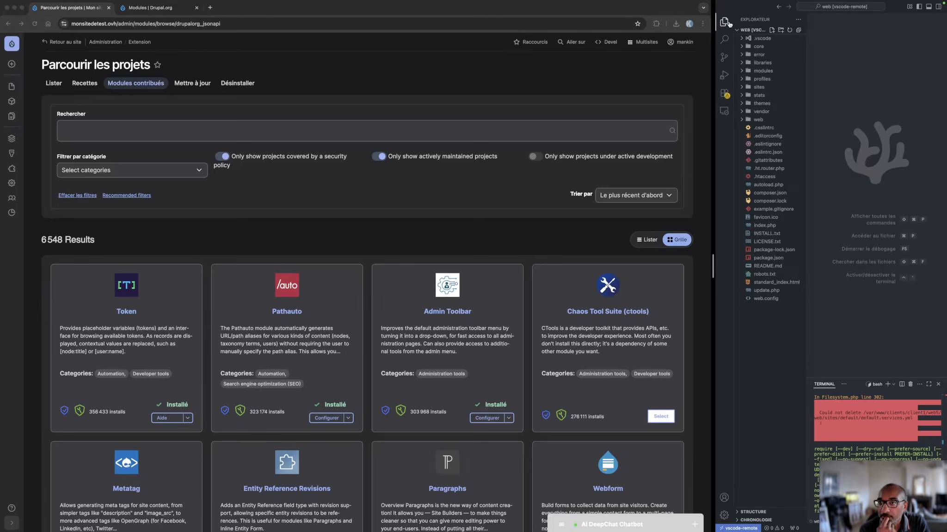
Examine the pathauto folder's contents inside modules/contrib, and collapse the modules folder
{"action": "left_click", "coordinate": [741, 72]}
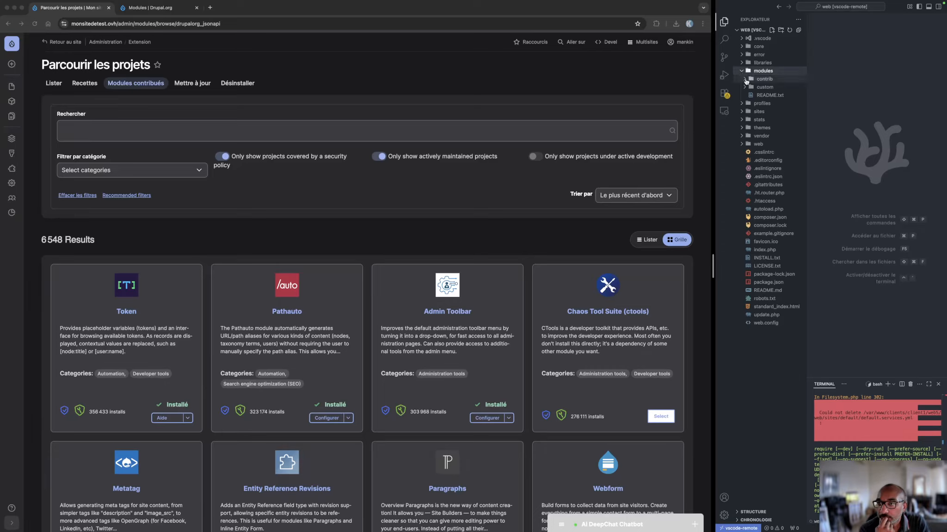
{"action": "left_click", "coordinate": [745, 81]}
{"action": "scroll", "coordinate": [769, 418], "scroll_direction": "down", "scroll_amount": 2}
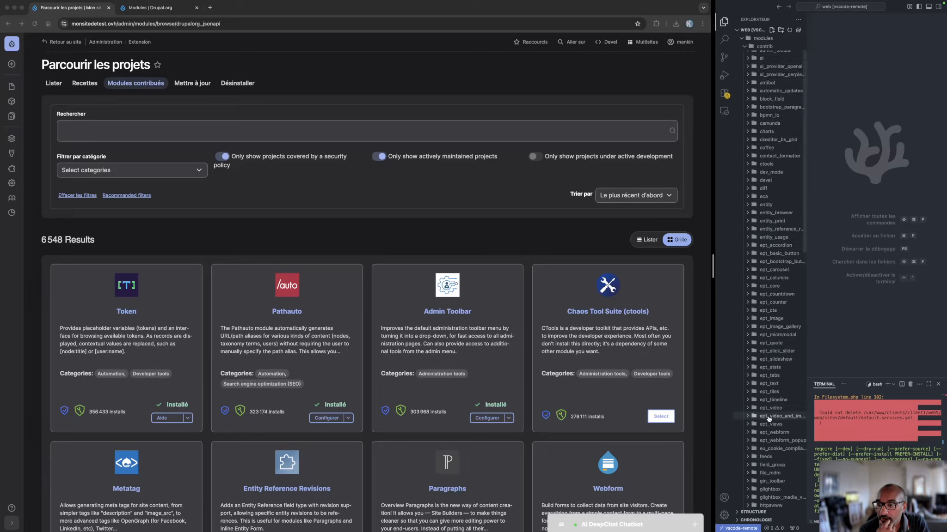
{"action": "scroll", "coordinate": [769, 419], "scroll_direction": "down", "scroll_amount": 5}
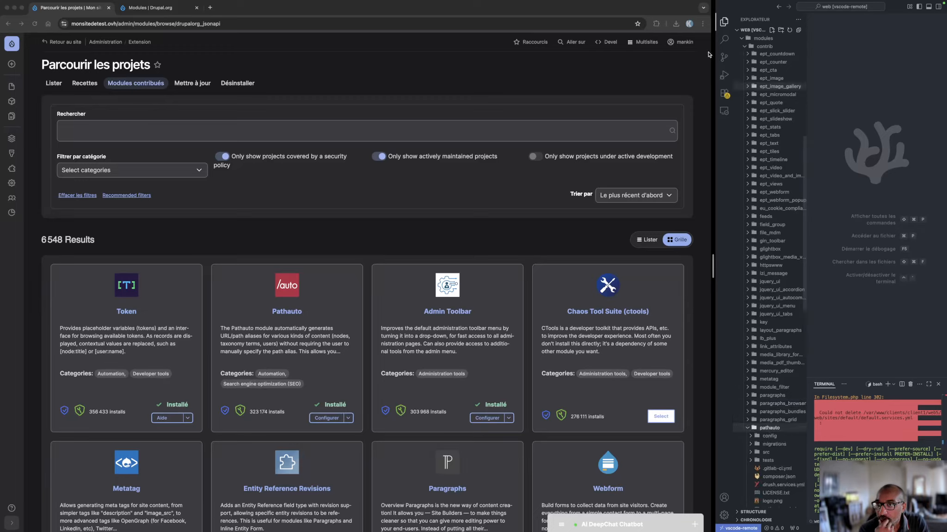
{"action": "left_click", "coordinate": [725, 23]}
{"action": "left_click", "coordinate": [724, 24]}
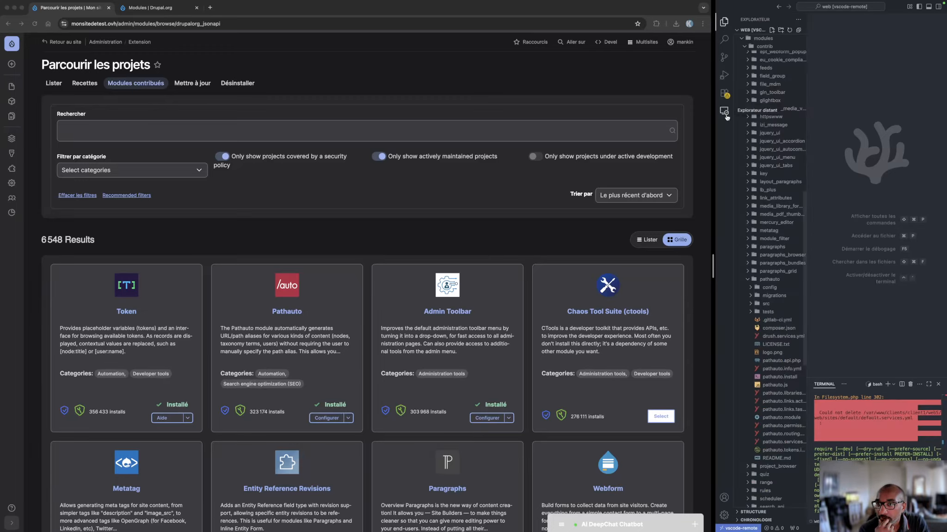
{"action": "left_click", "coordinate": [740, 38]}
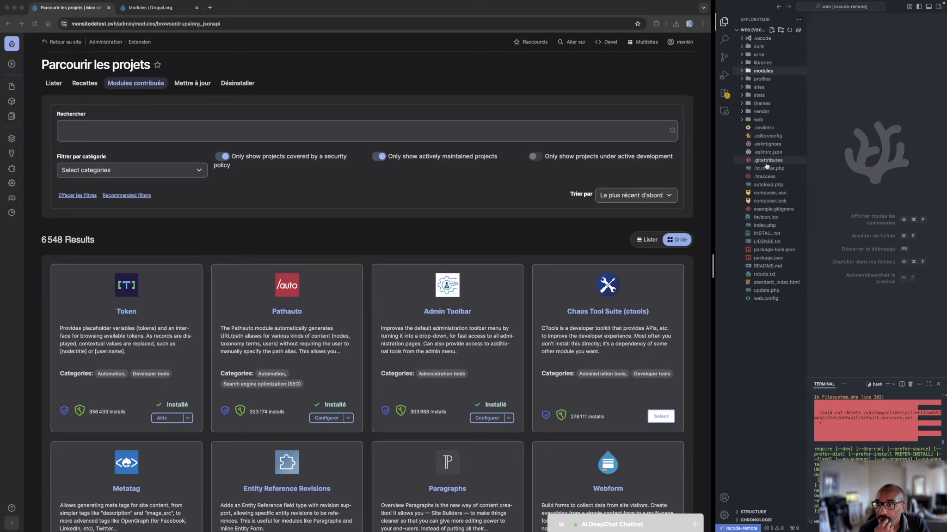
Open composer.json, widen the code editor window and highlight the drupal/pathauto requirement line
{"action": "left_click", "coordinate": [768, 193]}
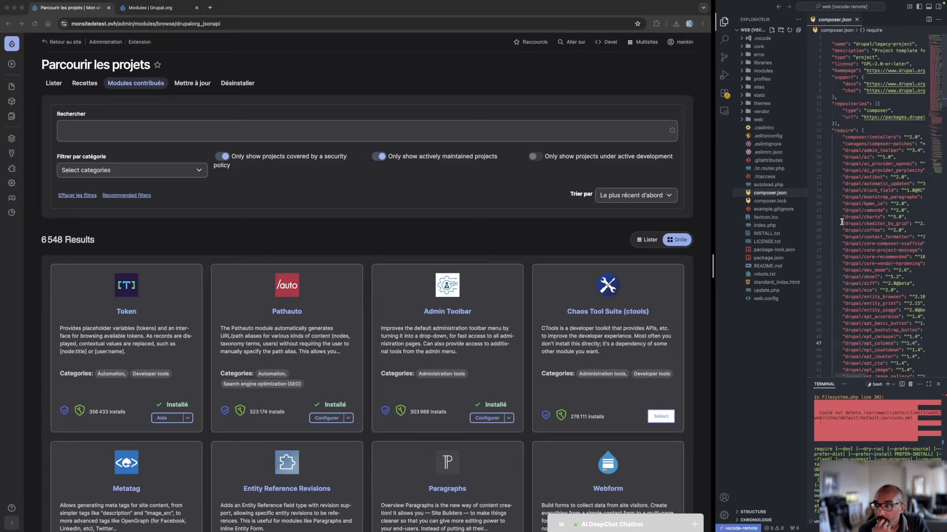
{"action": "scroll", "coordinate": [848, 240], "scroll_direction": "down", "scroll_amount": 3}
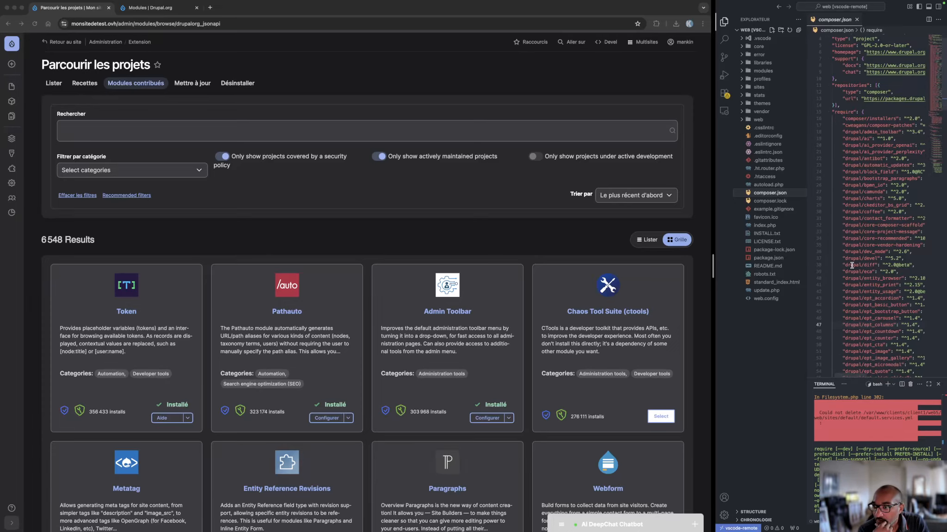
{"action": "left_click", "coordinate": [724, 21]}
{"action": "left_click_drag", "start_coordinate": [714, 119], "coordinate": [505, 115]}
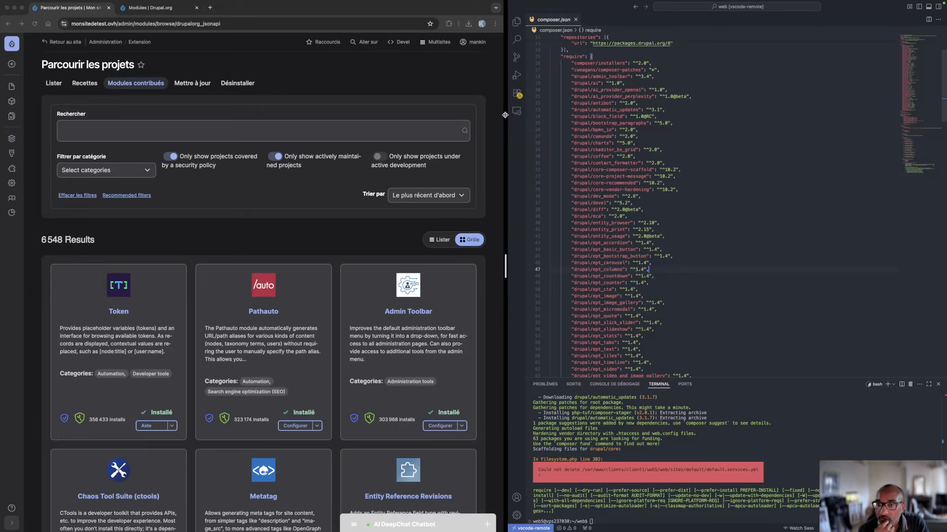
{"action": "scroll", "coordinate": [670, 265], "scroll_direction": "down", "scroll_amount": 7}
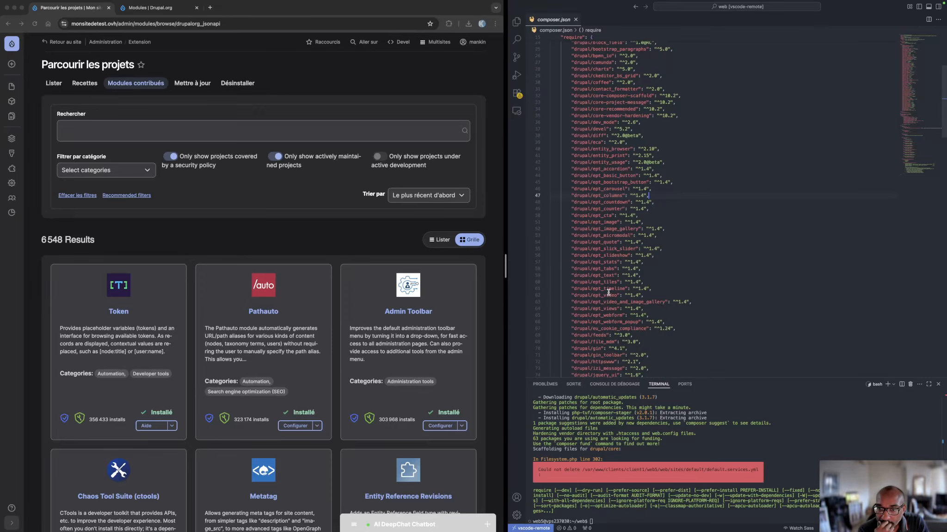
{"action": "scroll", "coordinate": [608, 294], "scroll_direction": "down", "scroll_amount": 3}
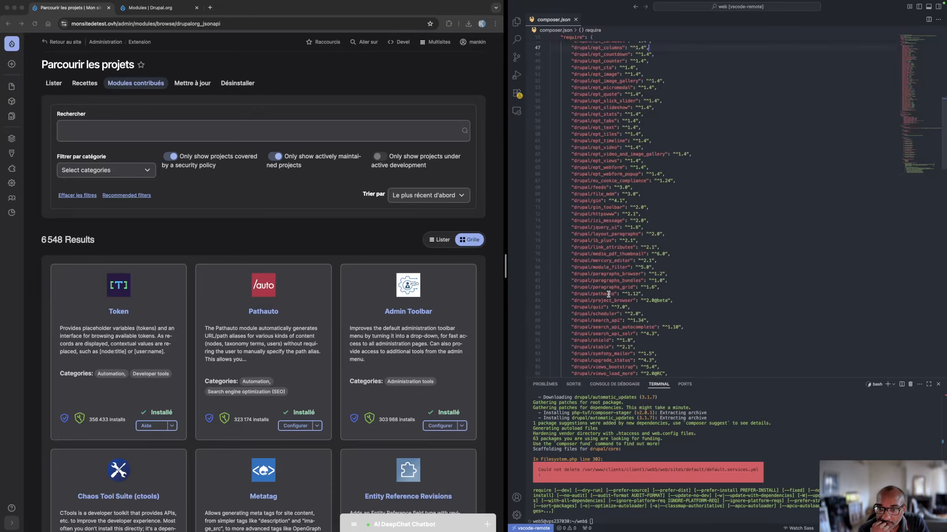
{"action": "left_click_drag", "start_coordinate": [644, 294], "coordinate": [563, 295]}
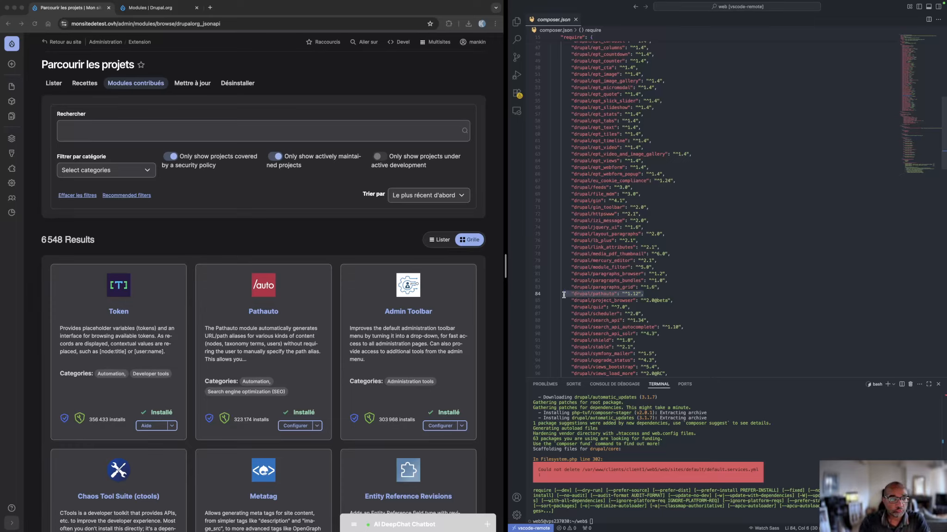
Return to the browser and uninstall the Pathauto module, confirming the removal of its configuration
{"action": "left_click", "coordinate": [336, 291]}
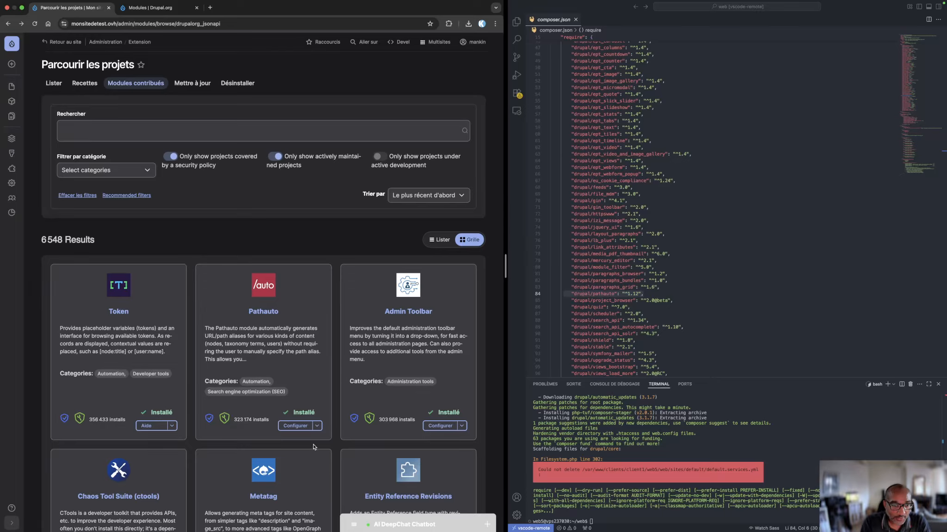
{"action": "left_click", "coordinate": [317, 425]}
{"action": "left_click", "coordinate": [305, 451]}
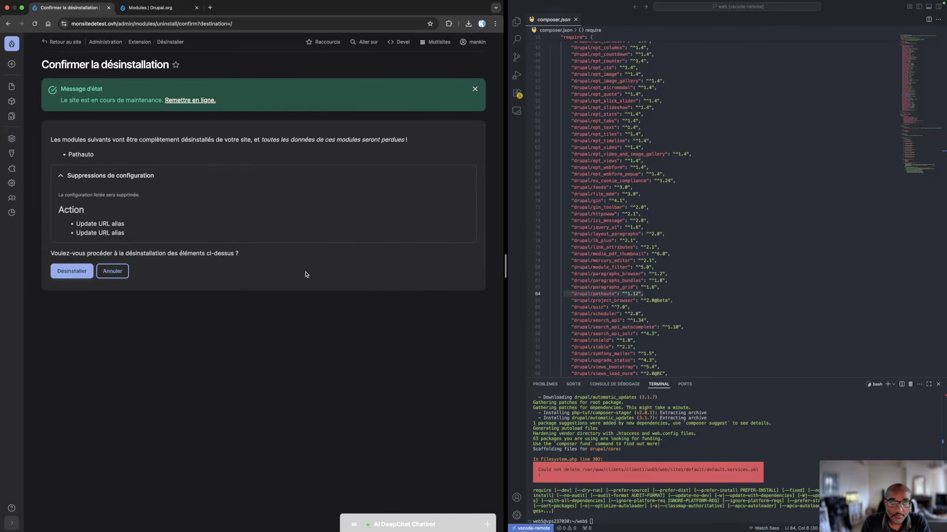
{"action": "left_click", "coordinate": [69, 274]}
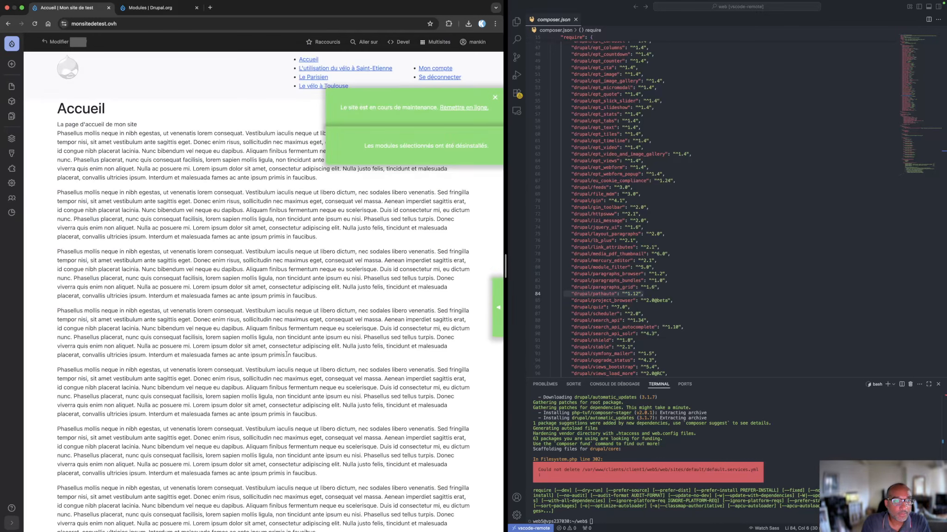
Check composer.json for the Pathauto dependency after the uninstall and highlight its line
{"action": "left_click", "coordinate": [733, 289]}
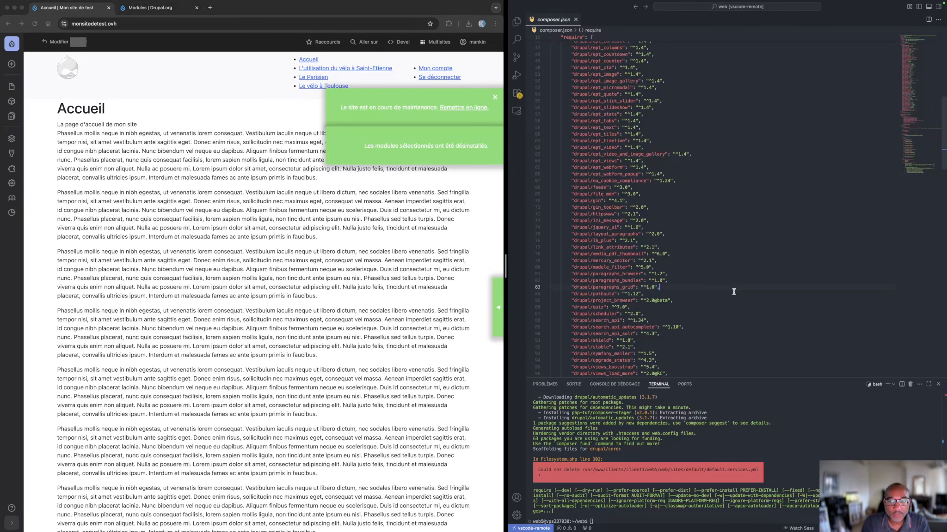
{"action": "left_click", "coordinate": [666, 298]}
{"action": "left_click", "coordinate": [653, 292]}
{"action": "left_click_drag", "start_coordinate": [646, 293], "coordinate": [565, 293]}
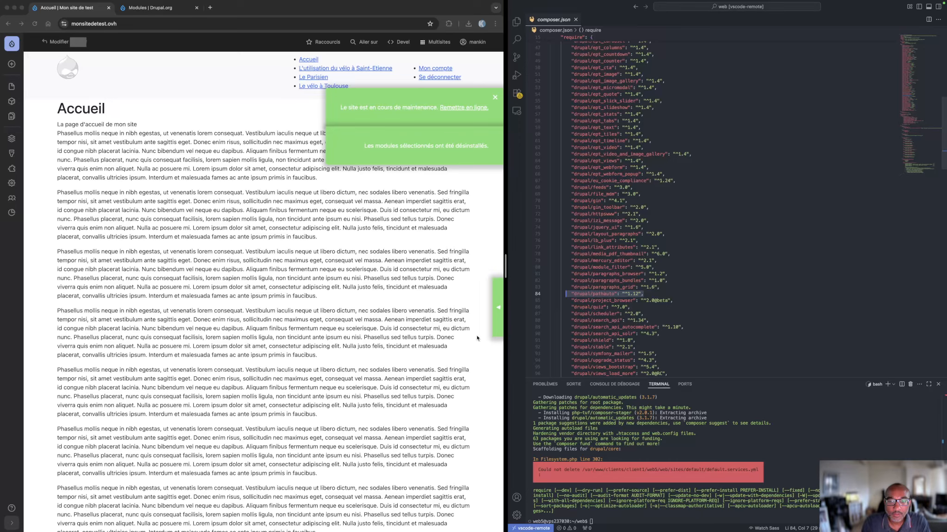
Dismiss the status messages on the site's home page and clear the line selection in composer.json
{"action": "left_click", "coordinate": [306, 287]}
{"action": "left_click", "coordinate": [495, 98]}
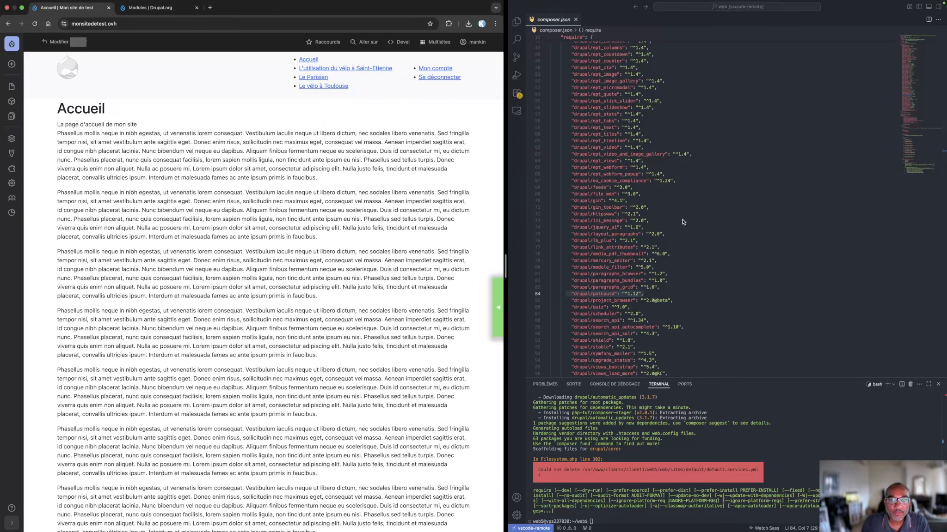
{"action": "left_click", "coordinate": [704, 248]}
{"action": "left_click", "coordinate": [284, 259]}
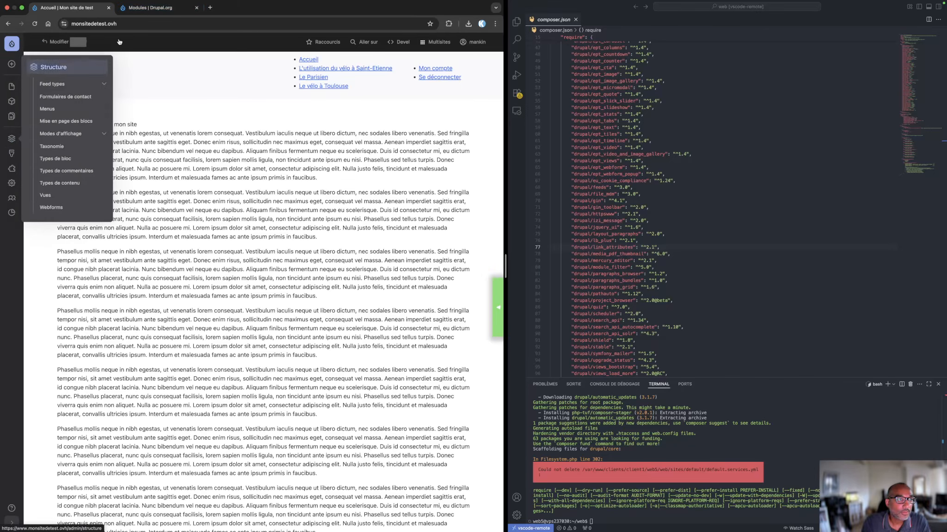
Close the Drupal.org modules page and open the site's Extension administration page
{"action": "left_click", "coordinate": [151, 8]}
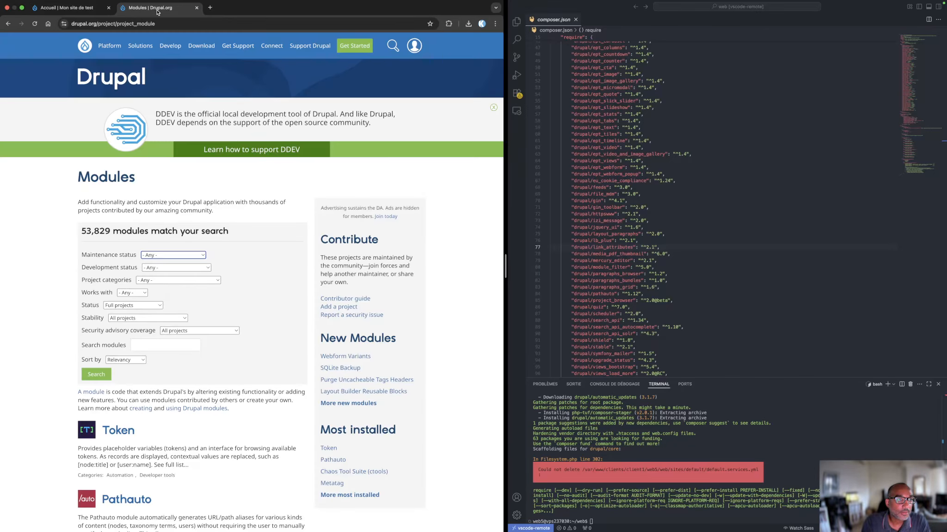
{"action": "left_click", "coordinate": [197, 8]}
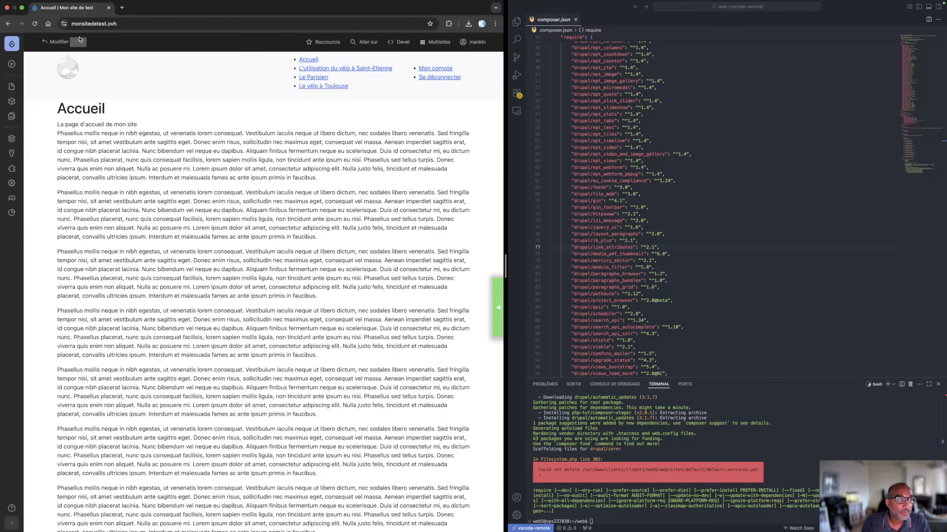
{"action": "left_click", "coordinate": [11, 168]}
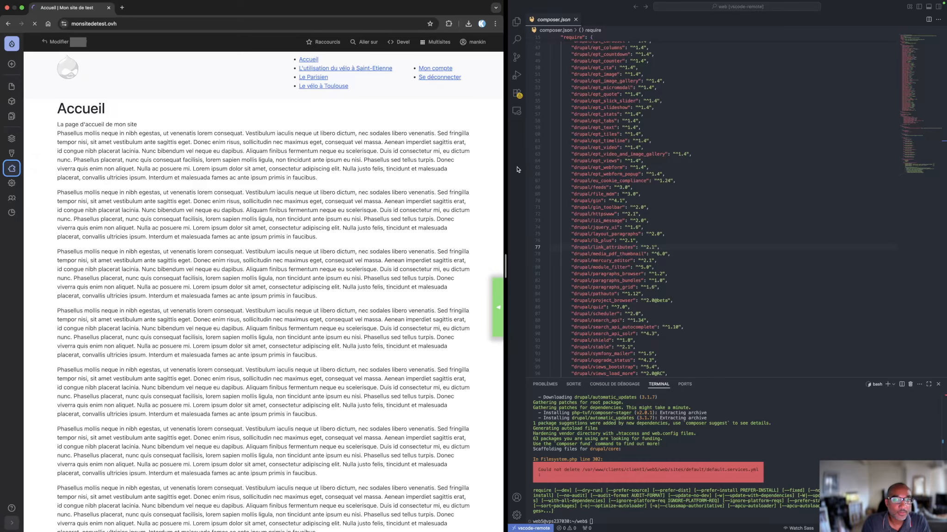
Widen the browser window and open the contributed modules page of the Extension administration
{"action": "left_click_drag", "start_coordinate": [506, 164], "coordinate": [623, 162]}
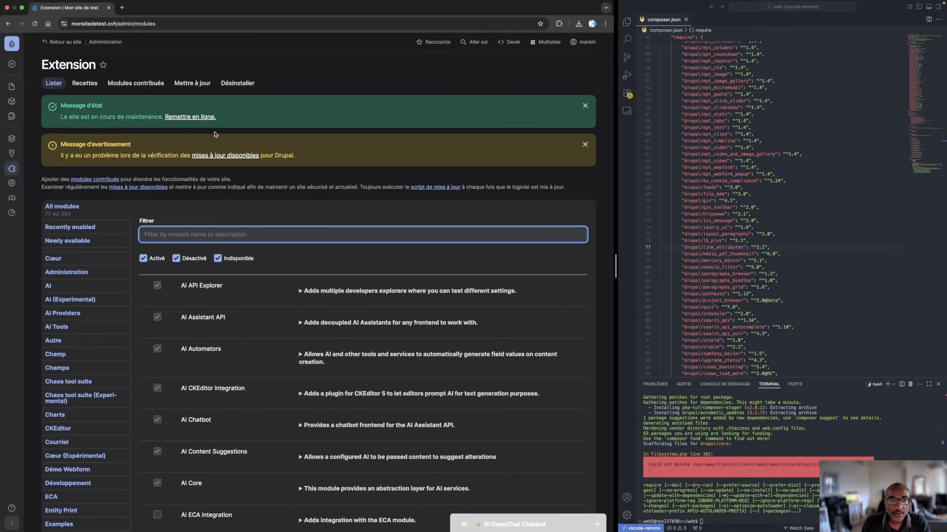
{"action": "left_click", "coordinate": [135, 85]}
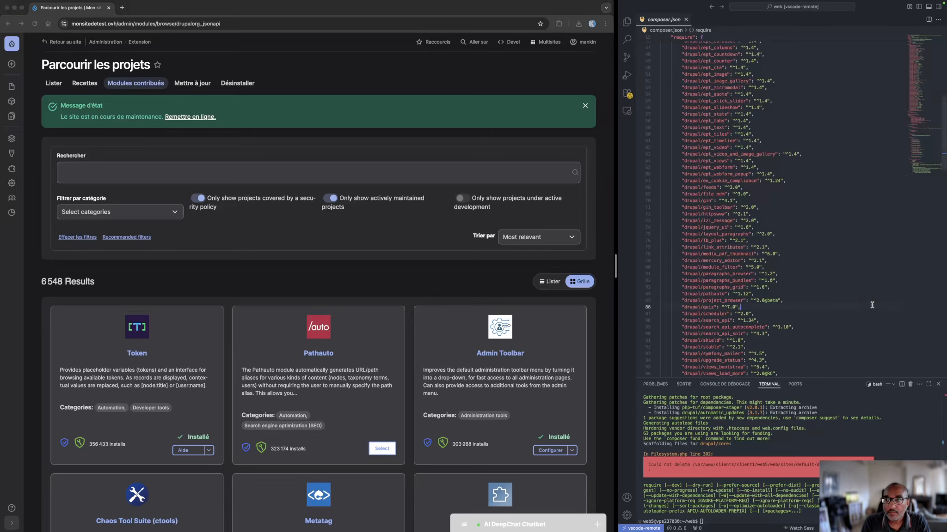
Switch to VS Code, show the project's file explorer, and close and reopen composer.json to refresh its content
{"action": "right_click", "coordinate": [855, 299]}
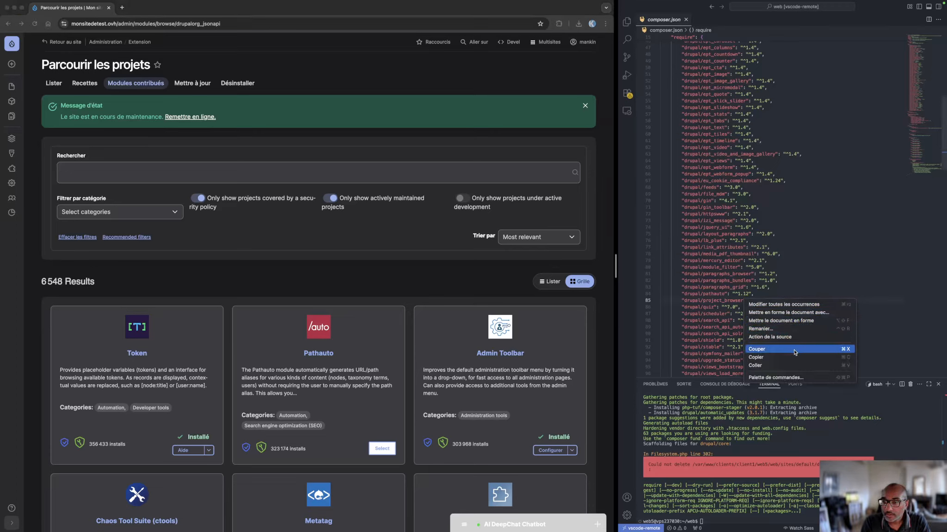
{"action": "key", "text": "Escape"}
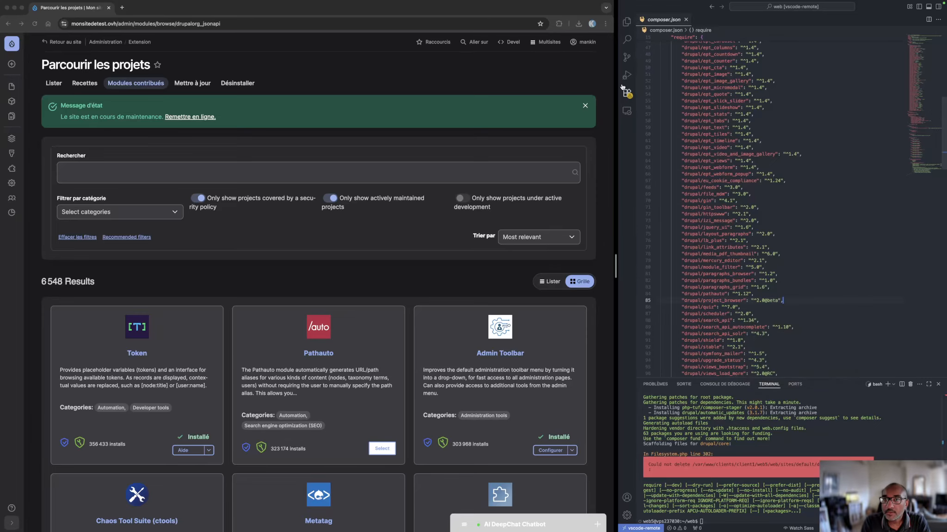
{"action": "left_click", "coordinate": [626, 112]}
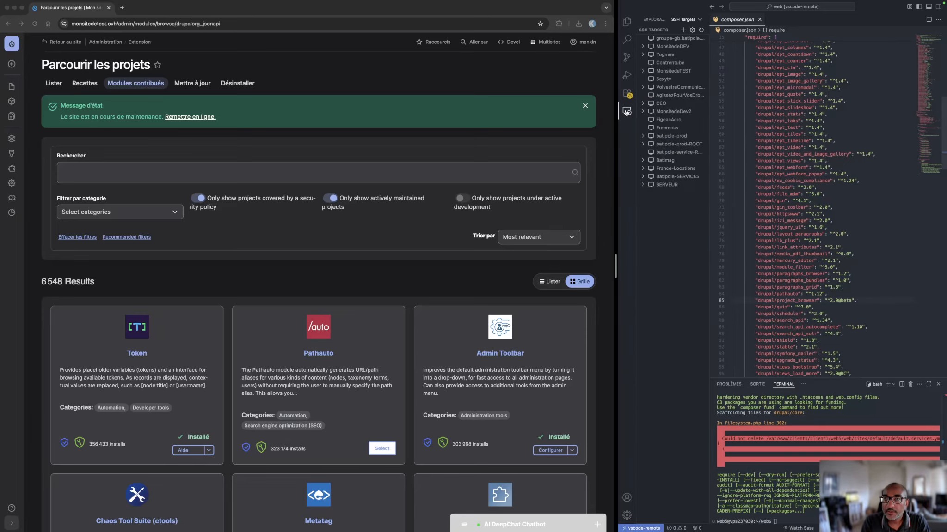
{"action": "left_click", "coordinate": [627, 111]}
{"action": "left_click", "coordinate": [627, 23]}
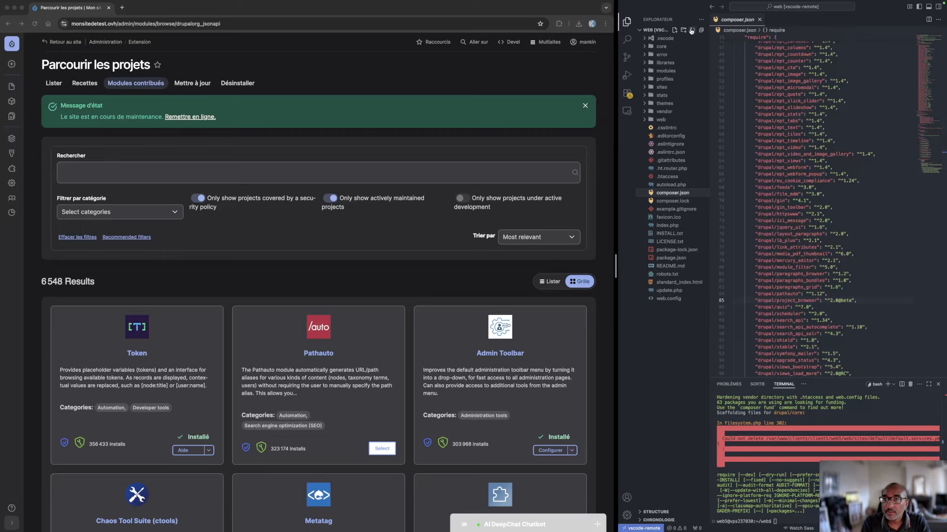
{"action": "left_click", "coordinate": [759, 19]}
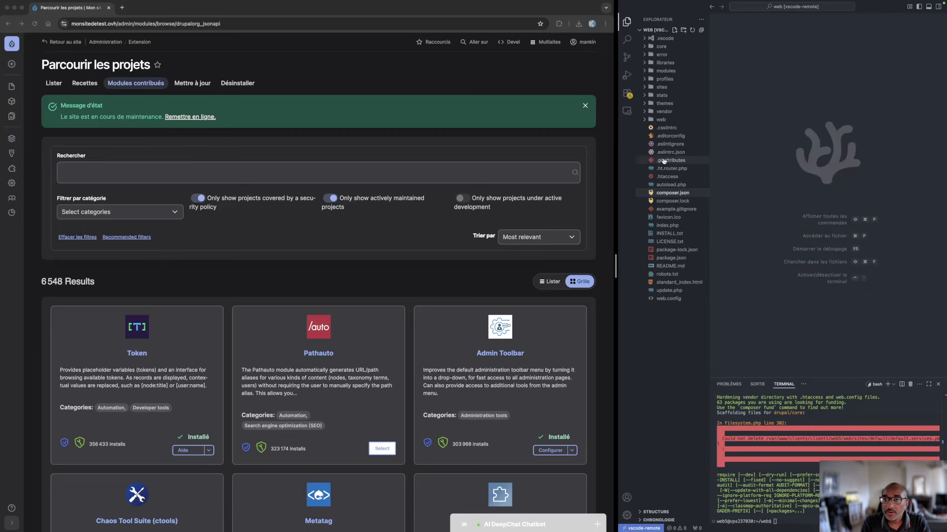
{"action": "left_click", "coordinate": [664, 193]}
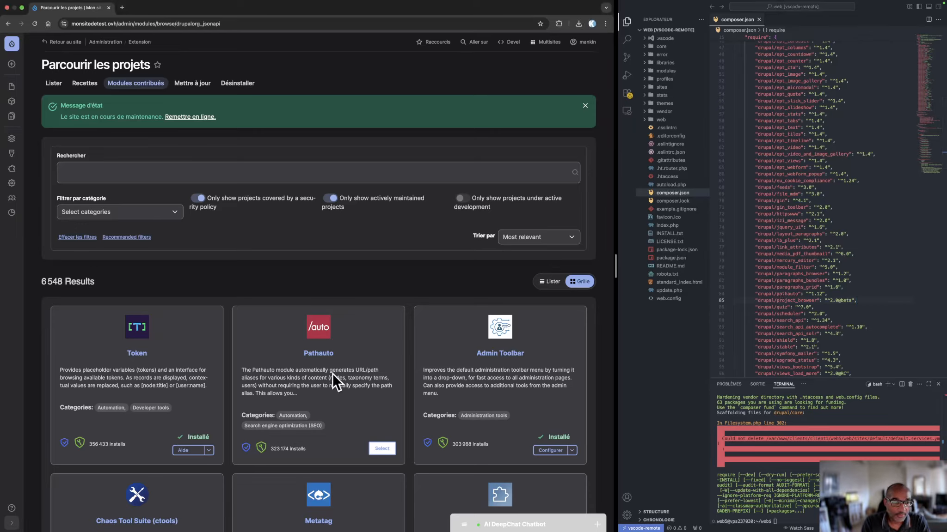
Return to the browser and install the Pathauto module followed by the Metatag module from the project list
{"action": "left_click", "coordinate": [381, 450]}
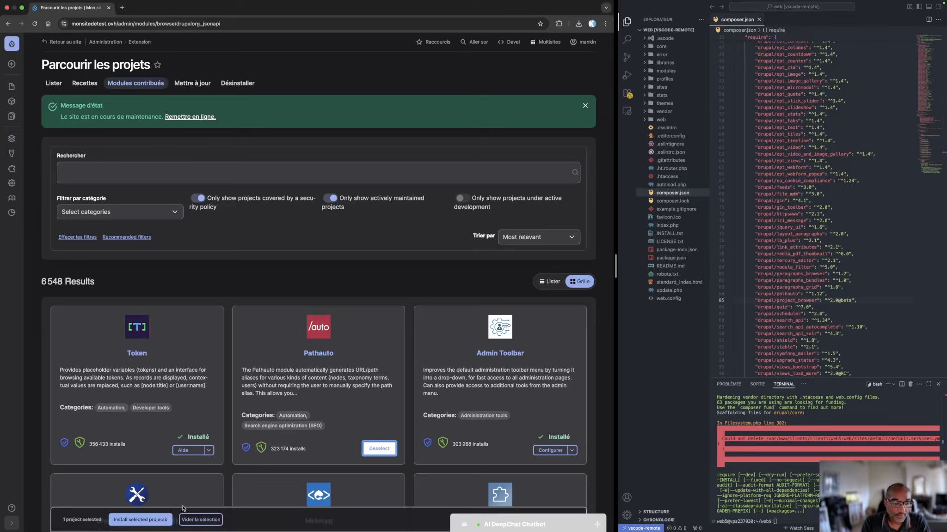
{"action": "left_click", "coordinate": [139, 520]}
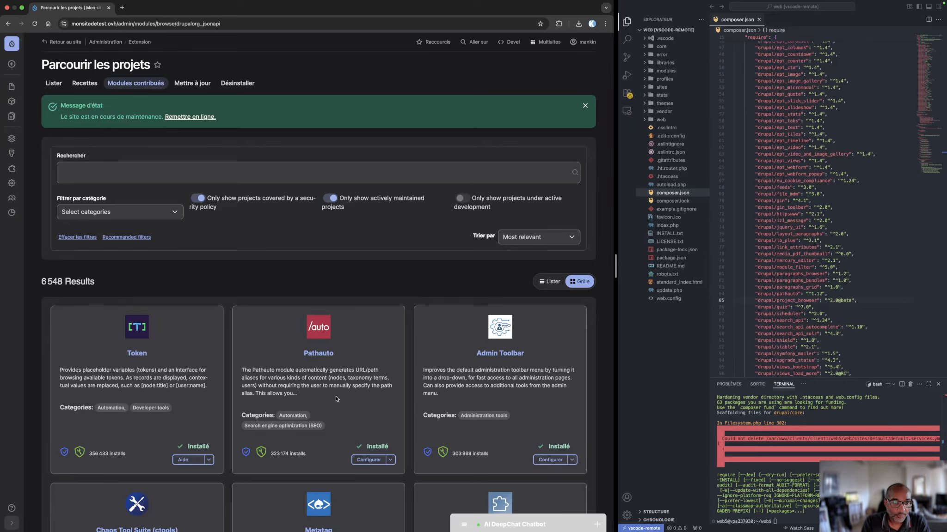
{"action": "scroll", "coordinate": [336, 399], "scroll_direction": "down", "scroll_amount": 5}
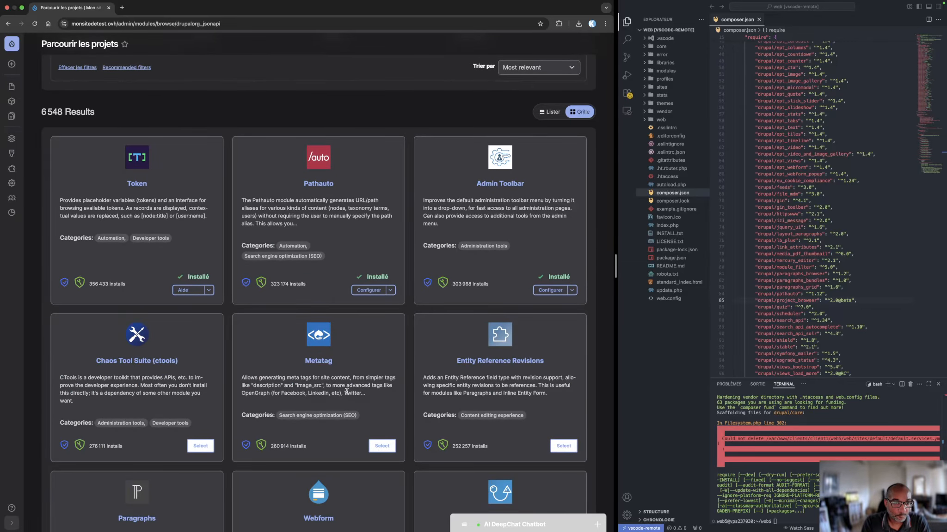
{"action": "left_click", "coordinate": [384, 446]}
{"action": "left_click", "coordinate": [140, 520]}
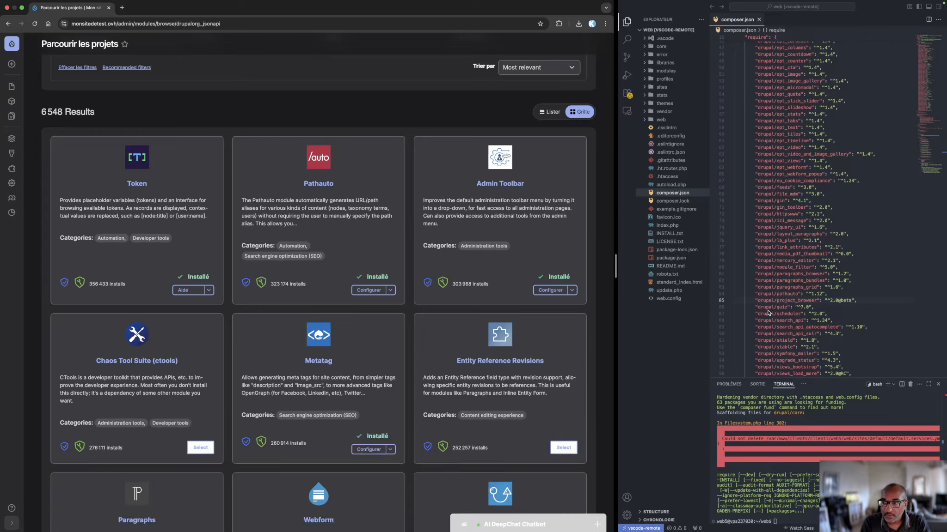
Close and reopen composer.json in VS Code to check for the Metatag dependency, and close the file again
{"action": "left_click", "coordinate": [864, 277]}
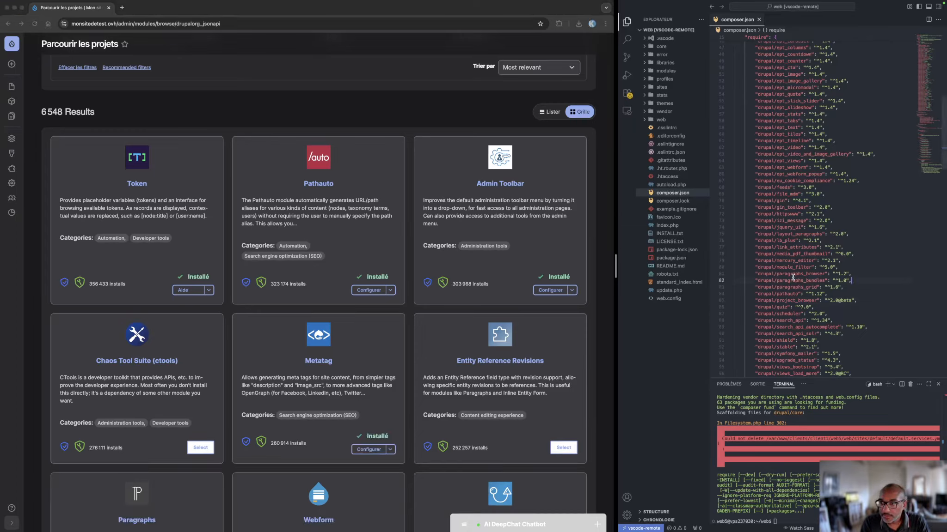
{"action": "left_click", "coordinate": [665, 185]}
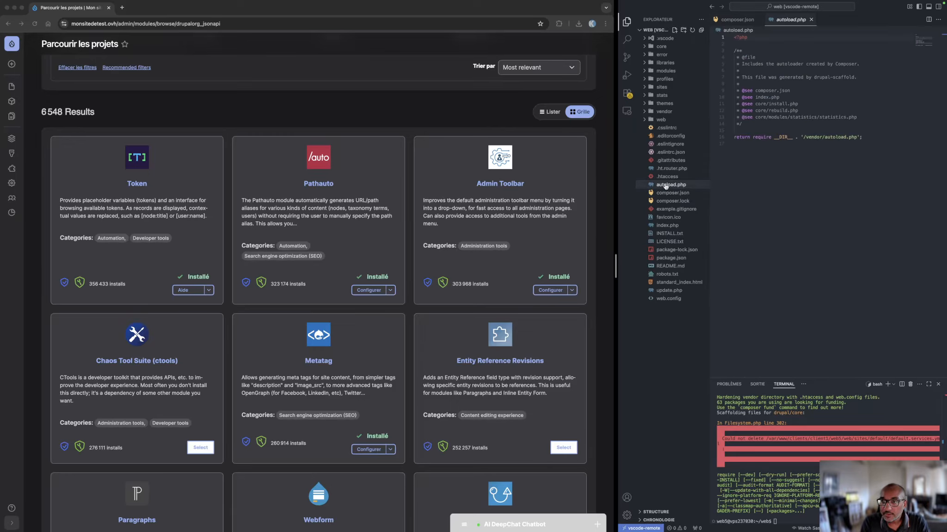
{"action": "left_click", "coordinate": [810, 20]}
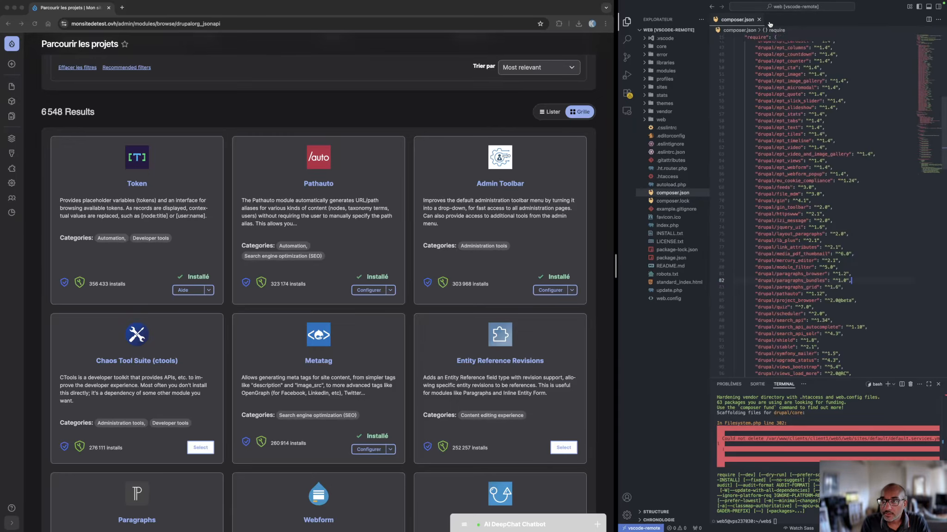
{"action": "left_click", "coordinate": [759, 20]}
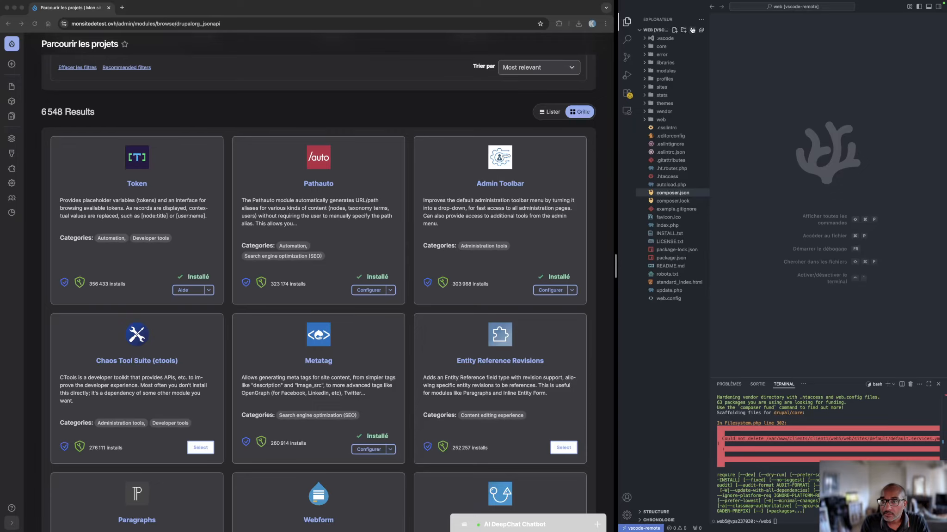
{"action": "left_click", "coordinate": [670, 194]}
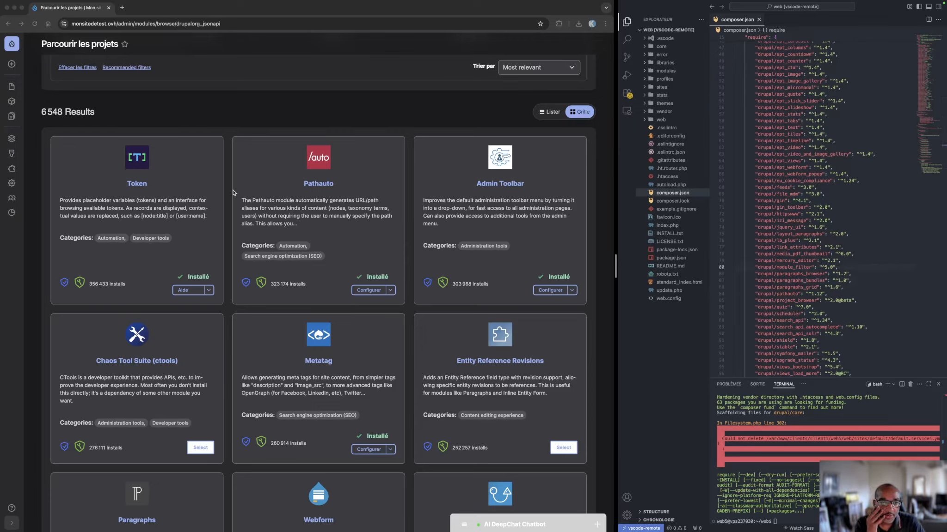
{"action": "key", "text": "super+w"}
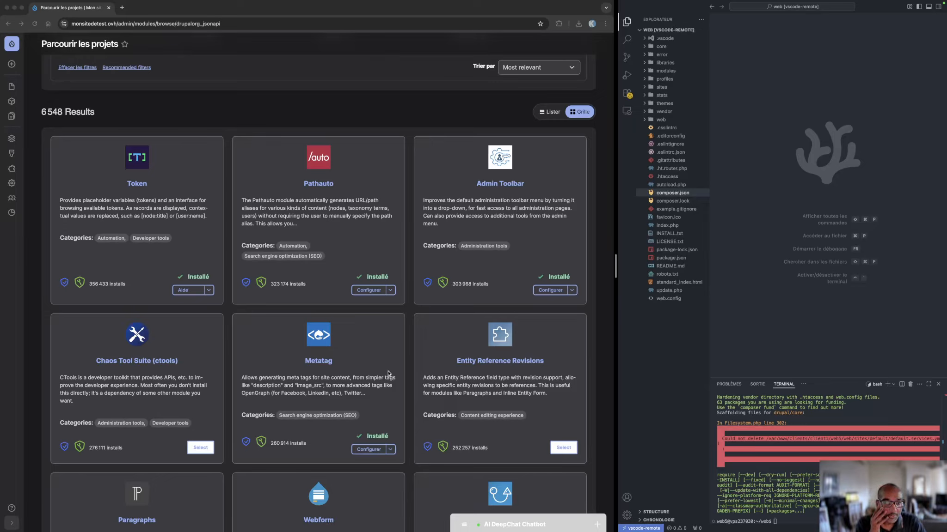
Open the Metatag module's configuration page from its project card and dismiss both status messages
{"action": "left_click", "coordinate": [368, 450]}
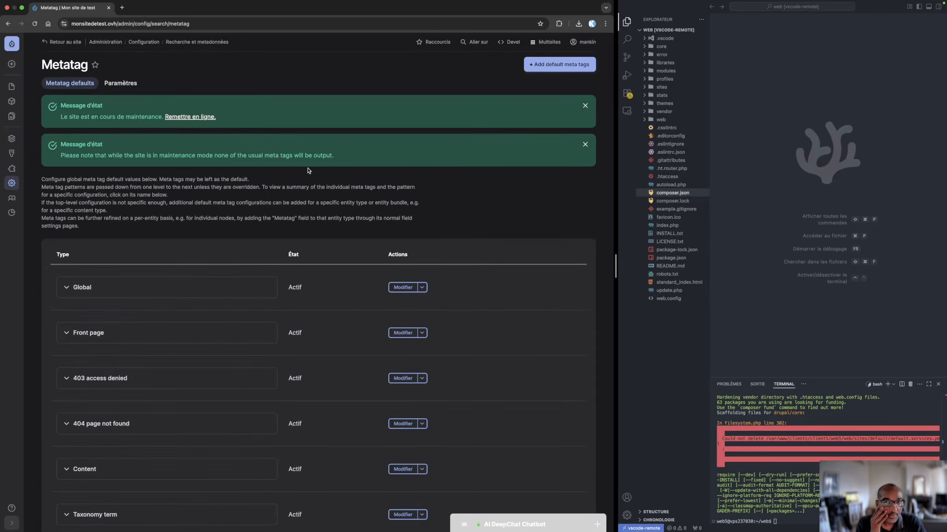
{"action": "left_click", "coordinate": [584, 144]}
{"action": "left_click", "coordinate": [585, 108]}
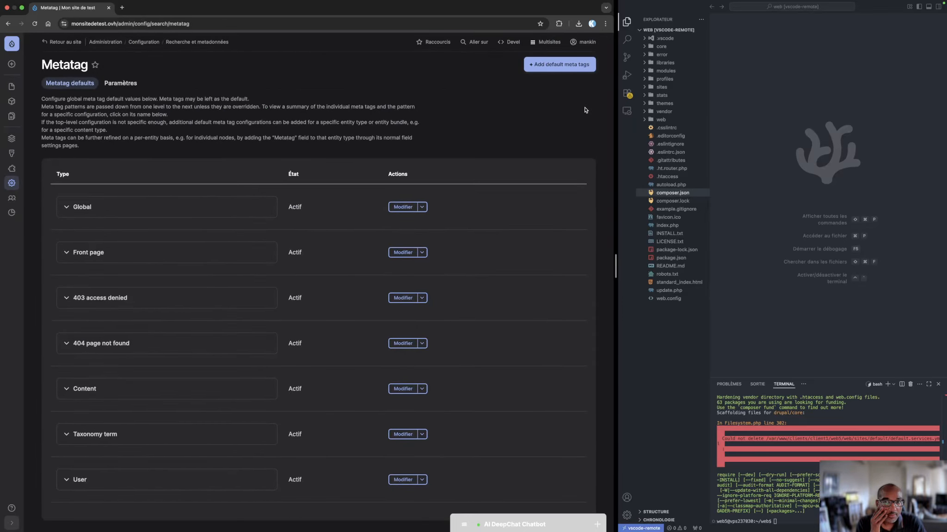
Reopen composer.json and highlight the lines from drupal/lb_plus to drupal/paragraphs_browser to check for a Metatag entry
{"action": "left_click", "coordinate": [669, 194]}
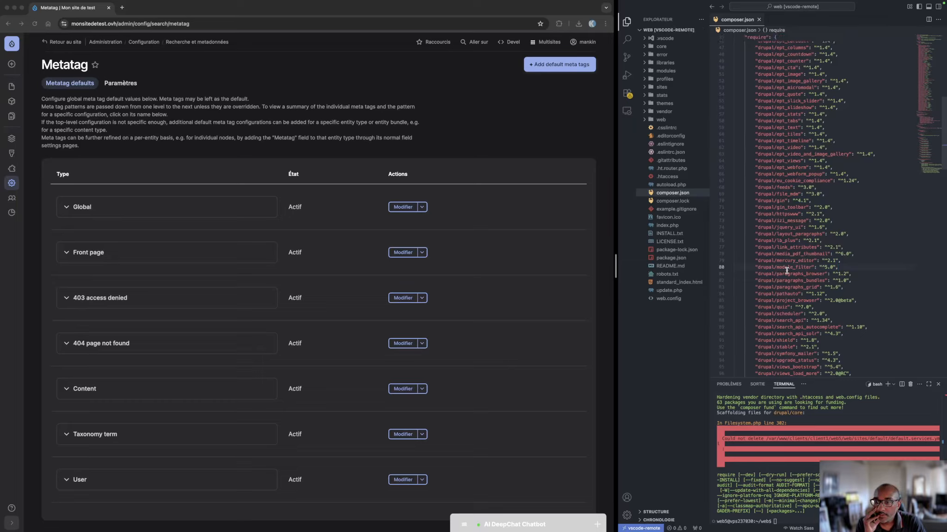
{"action": "left_click_drag", "start_coordinate": [874, 272], "coordinate": [743, 241]}
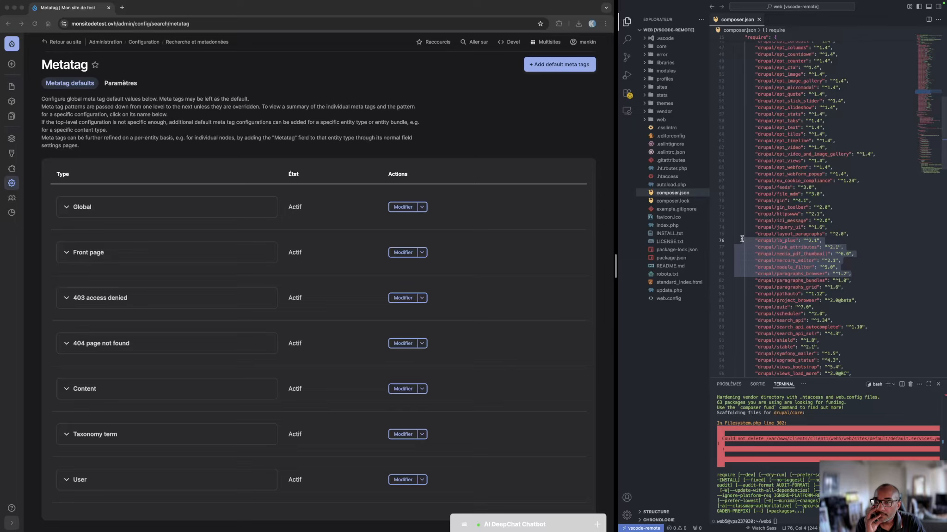
{"action": "left_click", "coordinate": [451, 146]}
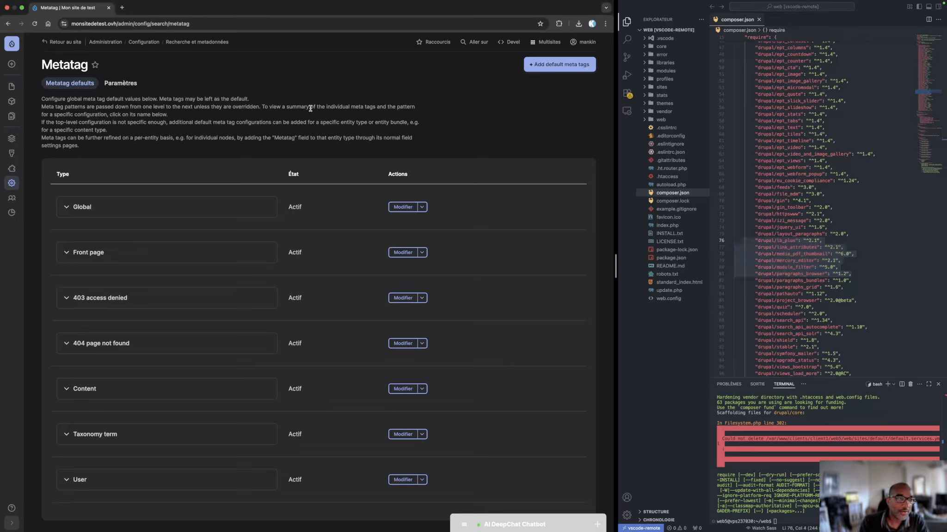
Open the Metatag module's settings page in the browser and dismiss its two status messages
{"action": "left_click", "coordinate": [122, 83]}
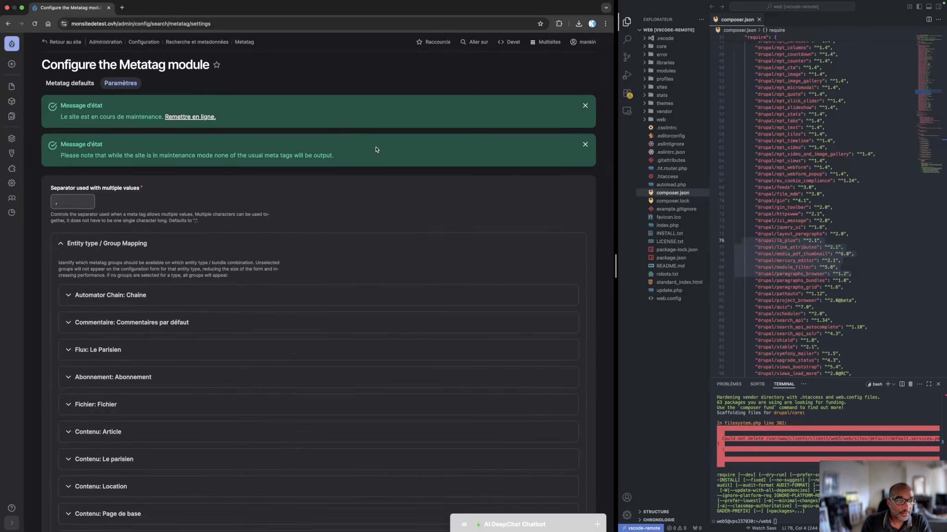
{"action": "left_click", "coordinate": [585, 145]}
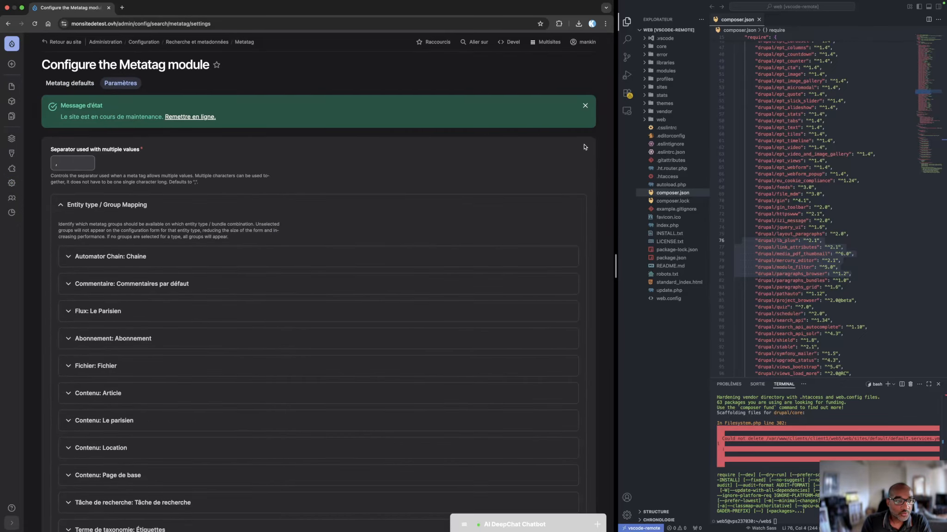
{"action": "left_click", "coordinate": [585, 105]}
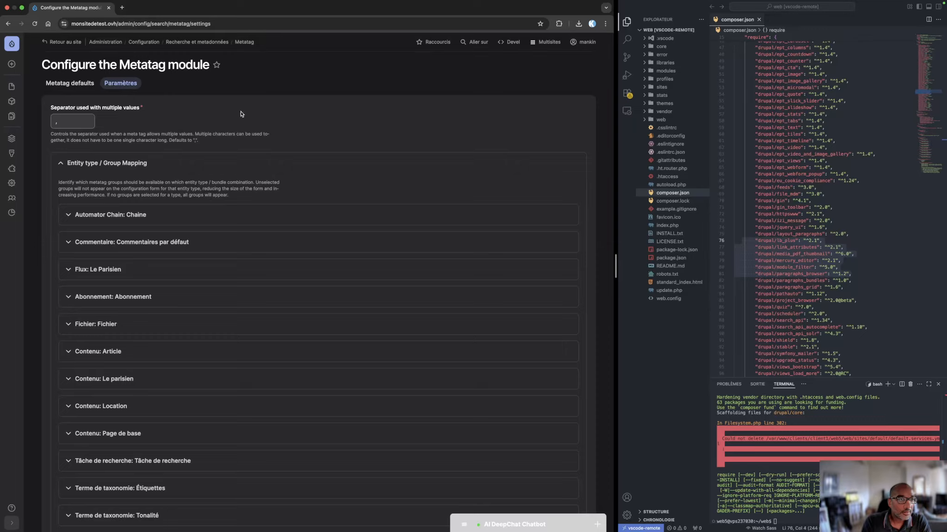
{"action": "left_click", "coordinate": [476, 43]}
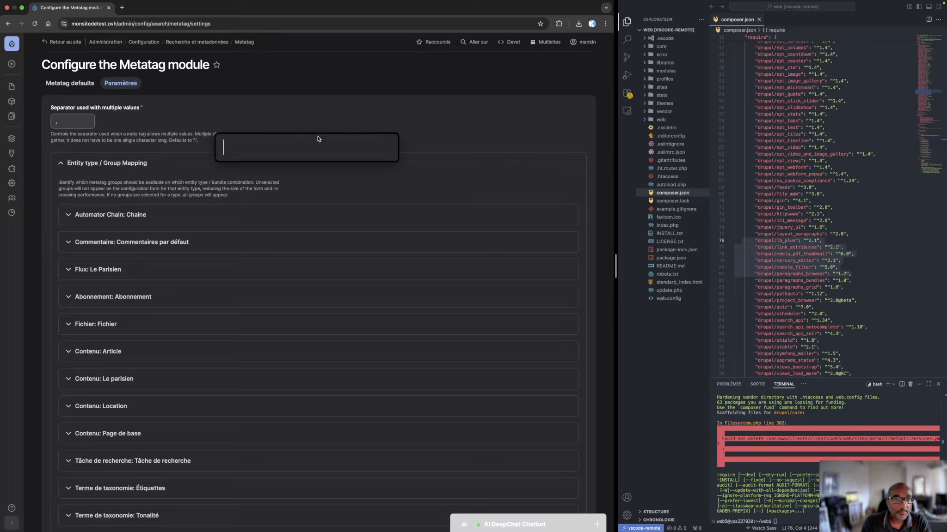
{"action": "left_click", "coordinate": [10, 143]}
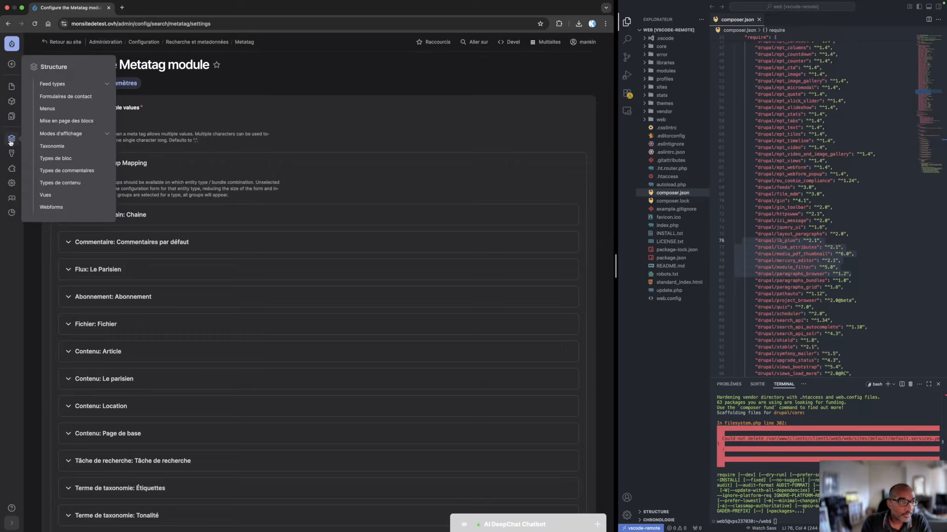
Return to the contributed modules page, review the installation status on the Metatag card and dismiss the maintenance message
{"action": "left_click", "coordinate": [11, 168]}
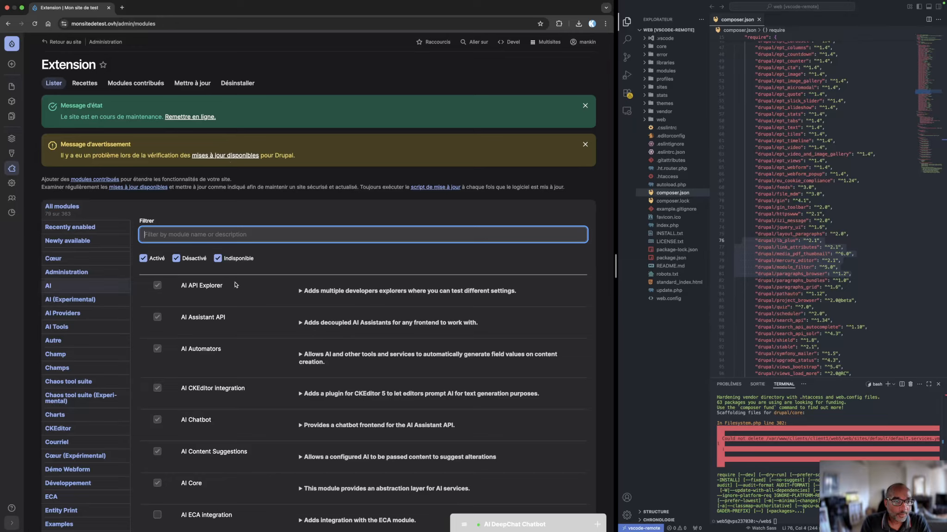
{"action": "left_click", "coordinate": [162, 87]}
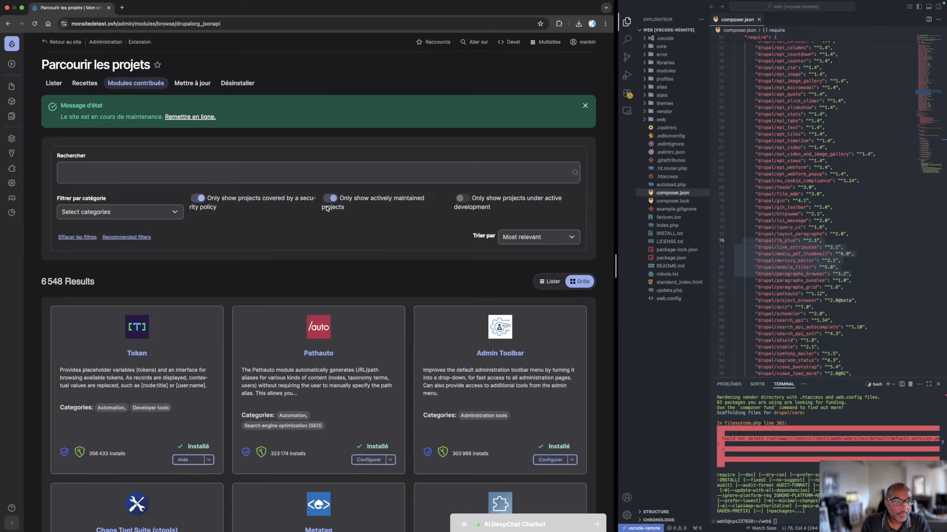
{"action": "scroll", "coordinate": [368, 385], "scroll_direction": "down", "scroll_amount": 2}
{"action": "scroll", "coordinate": [369, 385], "scroll_direction": "down", "scroll_amount": 4}
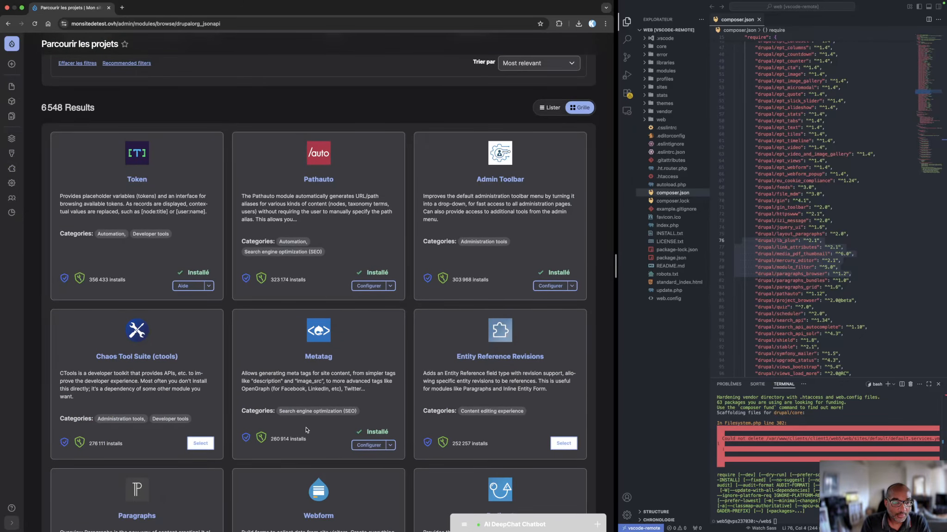
{"action": "scroll", "coordinate": [193, 183], "scroll_direction": "up", "scroll_amount": 5}
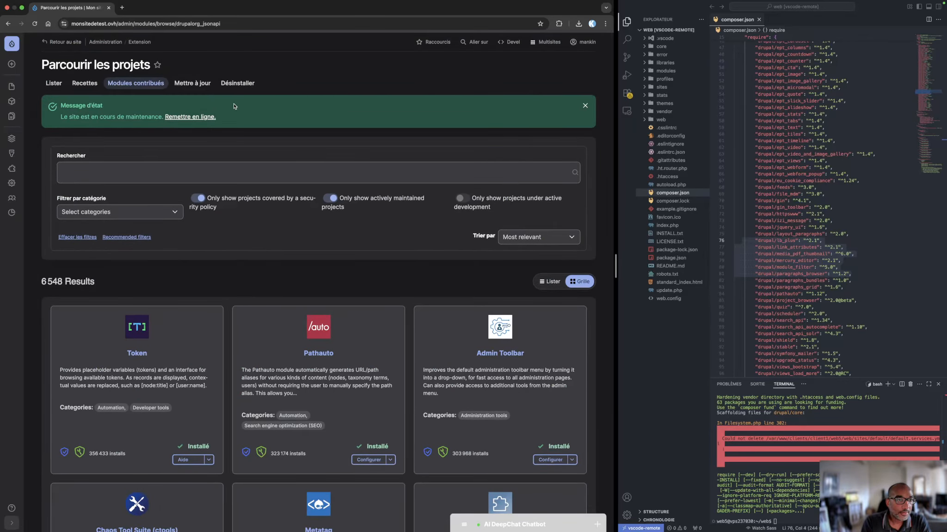
{"action": "left_click", "coordinate": [585, 106]}
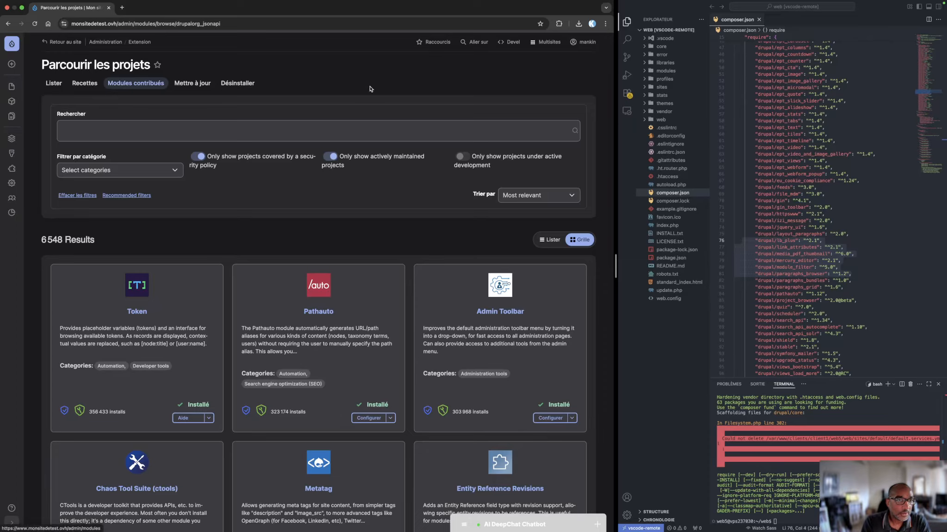
{"action": "left_click", "coordinate": [331, 123]}
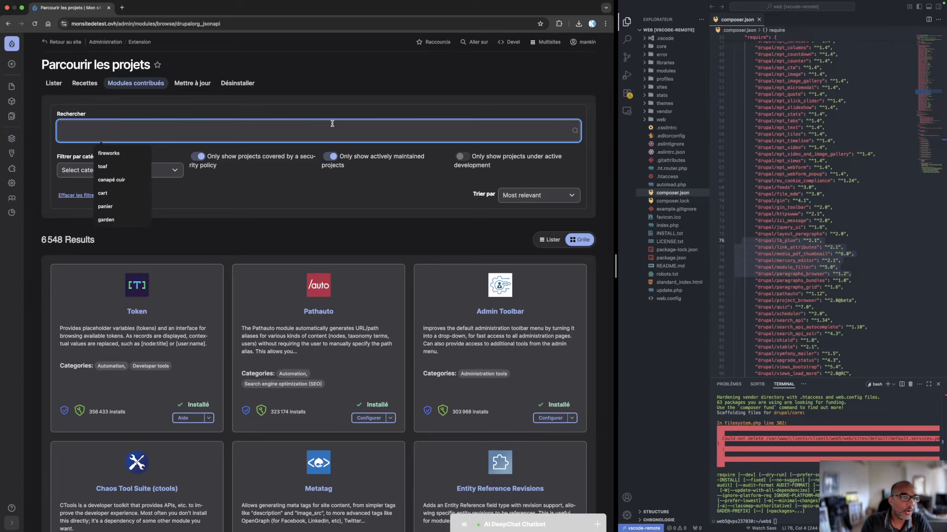
{"action": "left_click", "coordinate": [321, 91]}
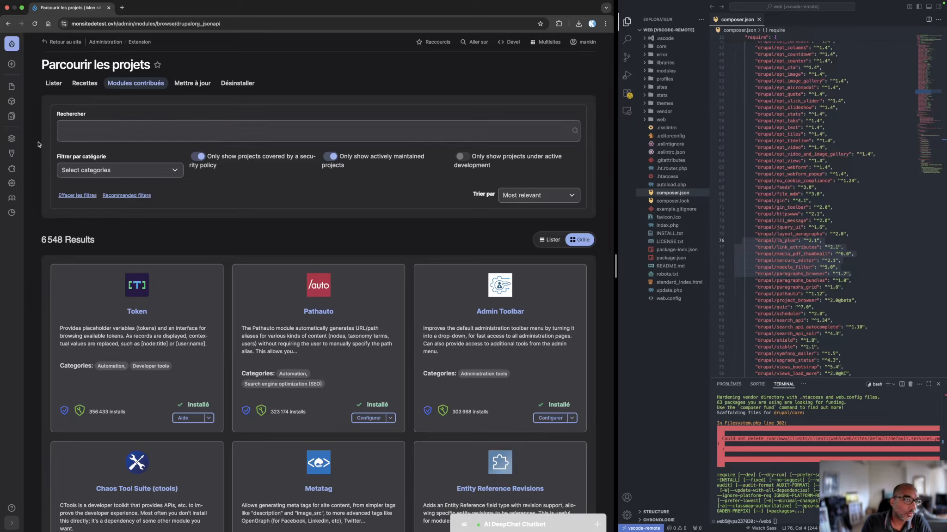
Open the site's list of modules and dismiss the maintenance status message and the update warning
{"action": "left_click", "coordinate": [11, 169]}
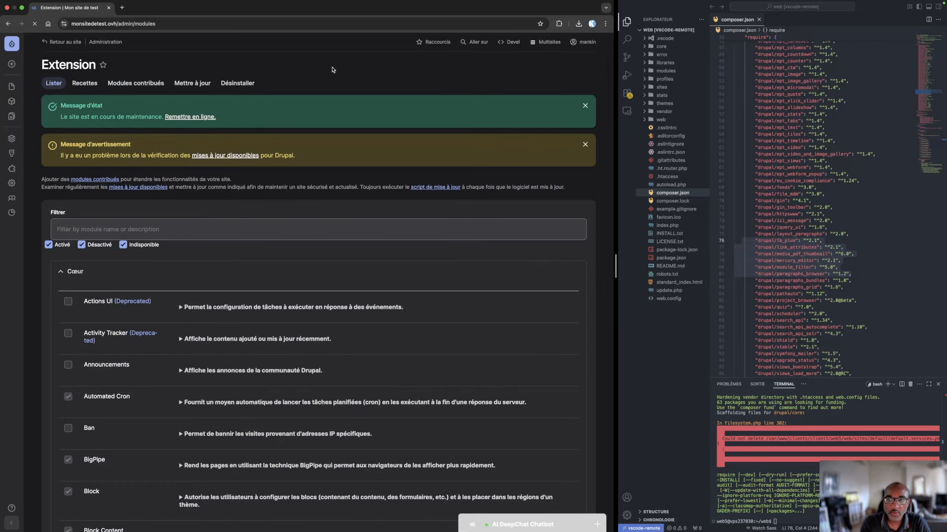
{"action": "left_click", "coordinate": [584, 143]}
{"action": "left_click", "coordinate": [585, 105]}
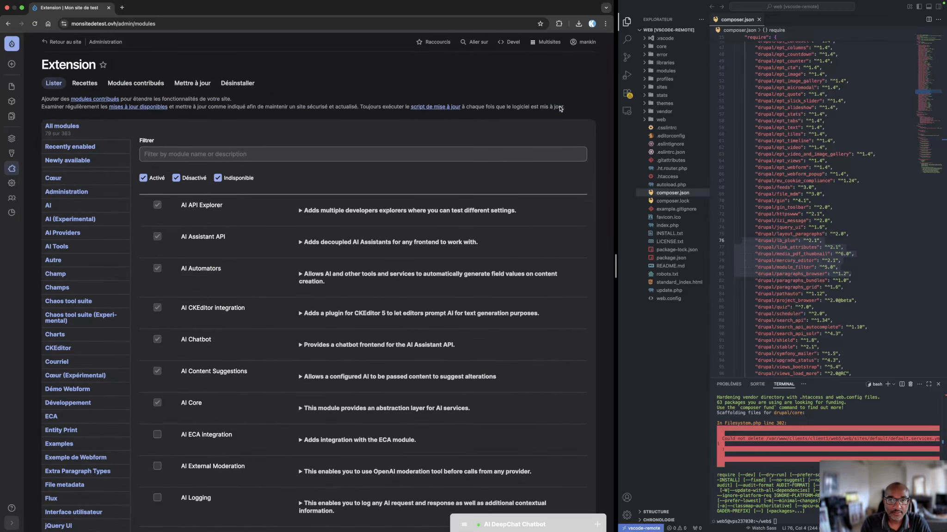
Filter the modules by "auto" and install Automatic Updates Extensions together with its required Automatic Updates module
{"action": "left_click", "coordinate": [173, 154]}
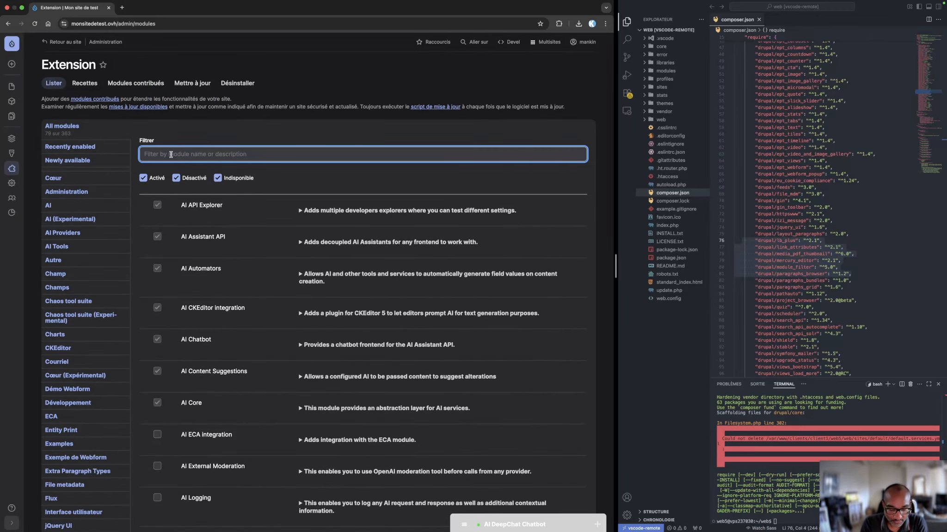
{"action": "type", "text": "auto"}
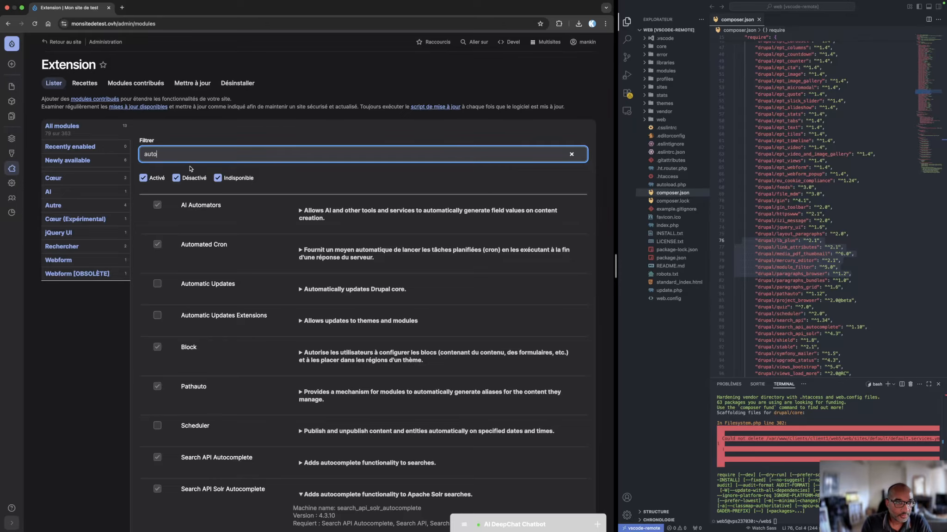
{"action": "left_click", "coordinate": [157, 315]}
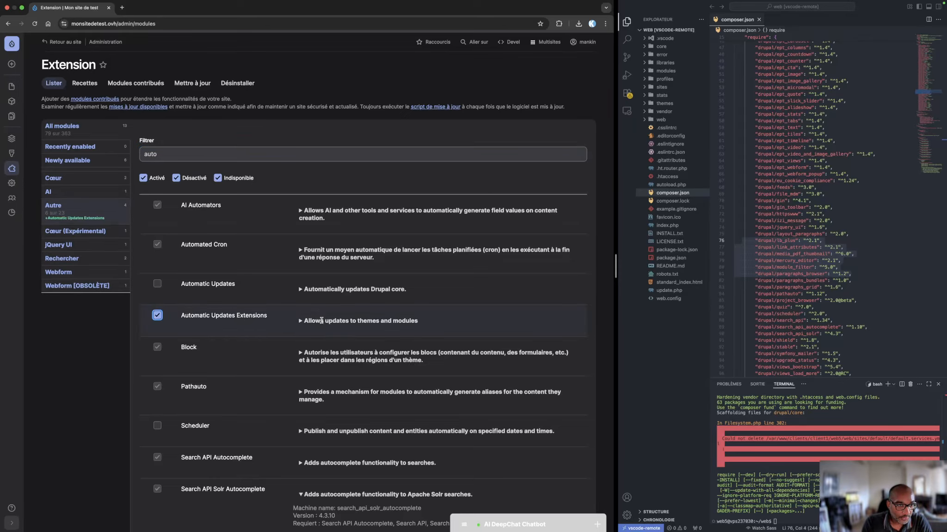
{"action": "scroll", "coordinate": [398, 323], "scroll_direction": "down", "scroll_amount": 5}
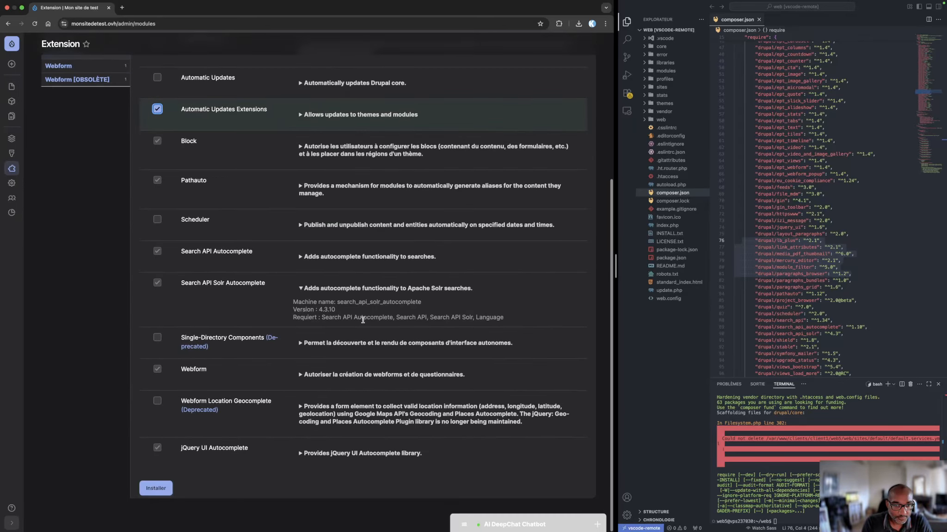
{"action": "left_click", "coordinate": [156, 489]}
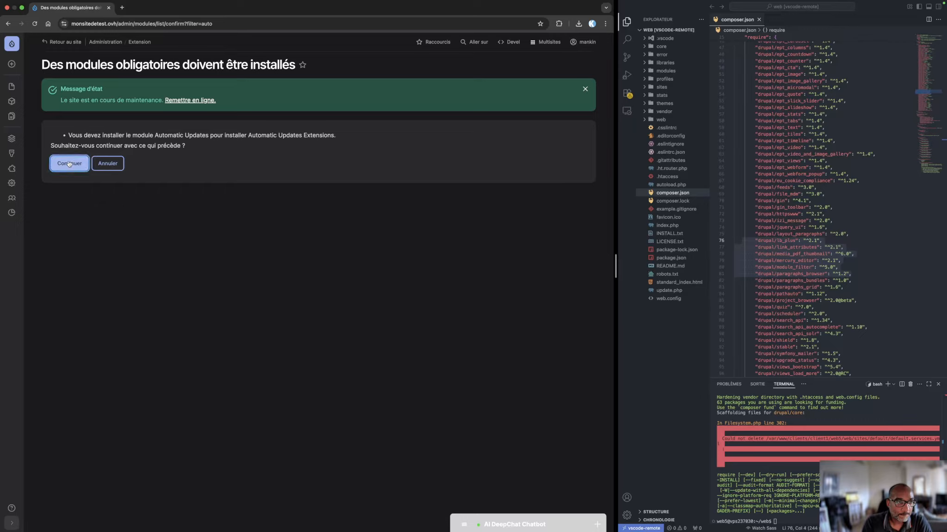
{"action": "left_click", "coordinate": [585, 89]}
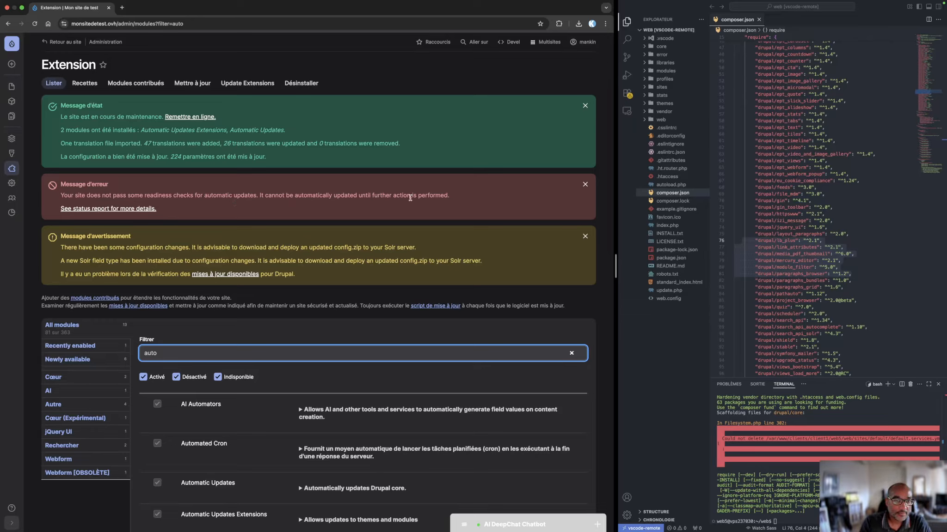
Open the status report from the readiness error and examine the Composer version entry, highlighting its message text
{"action": "left_click", "coordinate": [109, 210]}
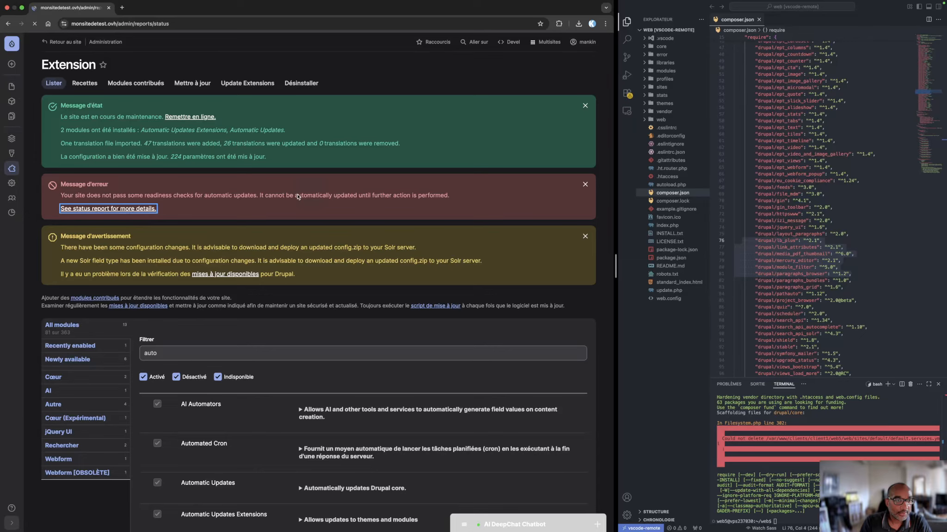
{"action": "scroll", "coordinate": [301, 304], "scroll_direction": "down", "scroll_amount": 5}
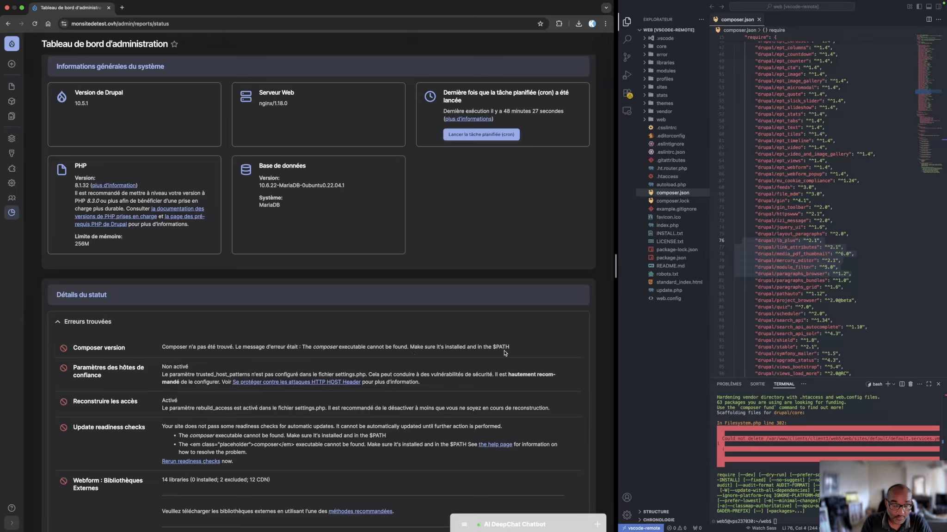
{"action": "left_click_drag", "start_coordinate": [513, 352], "coordinate": [163, 344]}
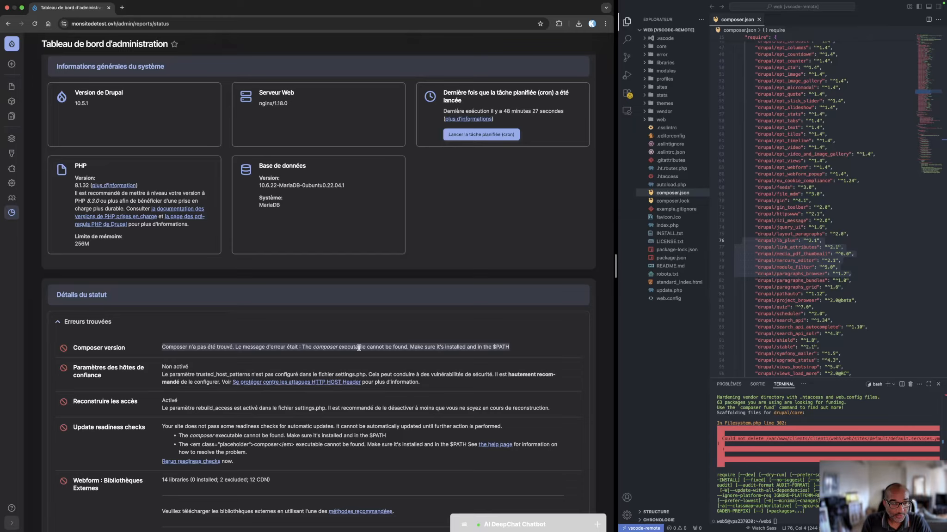
{"action": "left_click_drag", "start_coordinate": [339, 347], "coordinate": [379, 352]}
{"action": "left_click", "coordinate": [243, 322]}
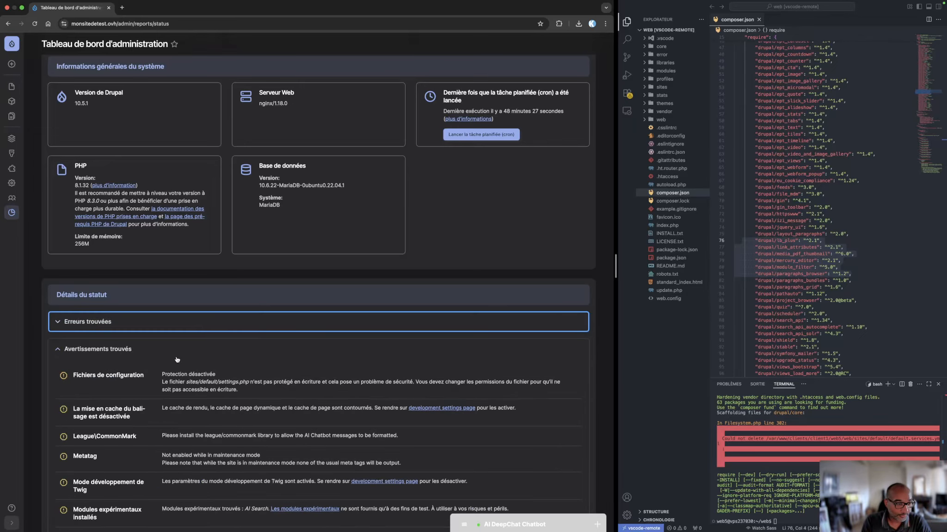
{"action": "left_click", "coordinate": [175, 322]}
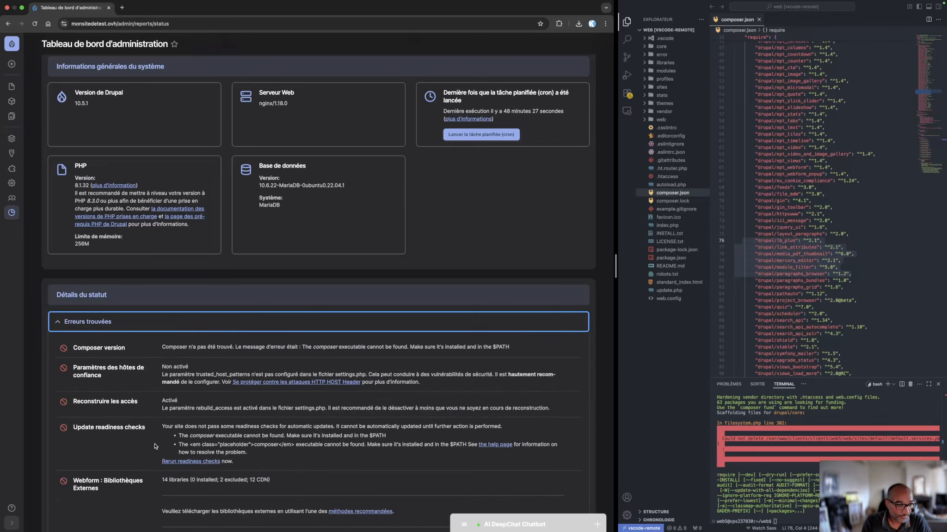
Review the status report's errors, warnings and general system information, and dismiss the maintenance message
{"action": "scroll", "coordinate": [130, 499], "scroll_direction": "down", "scroll_amount": 3}
{"action": "scroll", "coordinate": [131, 499], "scroll_direction": "down", "scroll_amount": 3}
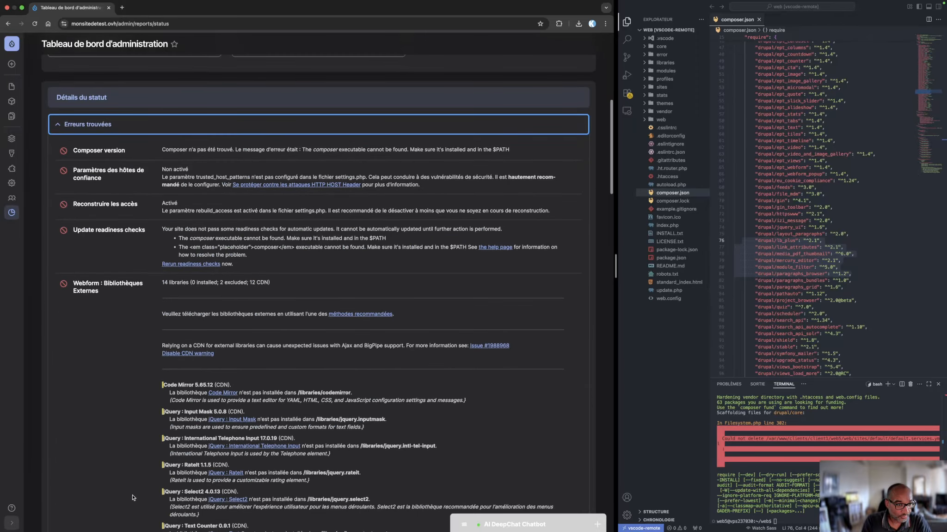
{"action": "scroll", "coordinate": [132, 495], "scroll_direction": "up", "scroll_amount": 7}
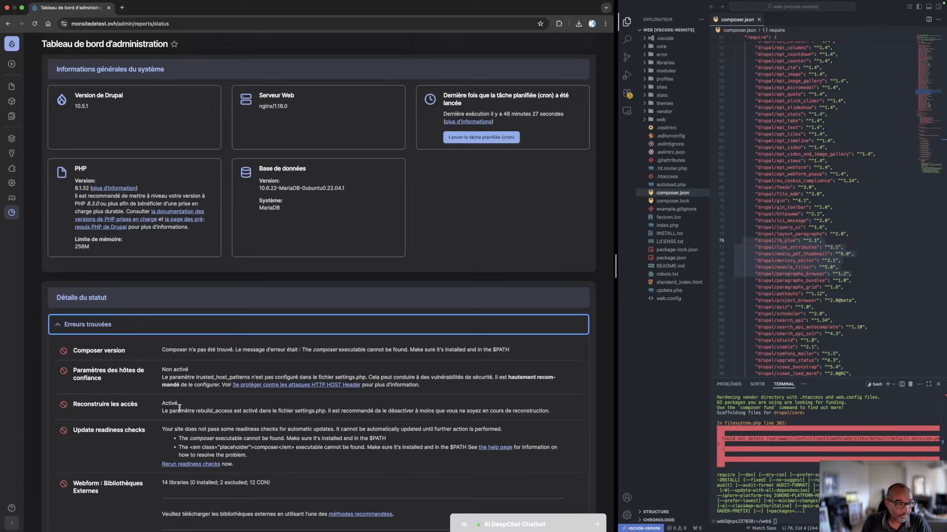
{"action": "scroll", "coordinate": [187, 401], "scroll_direction": "up", "scroll_amount": 4}
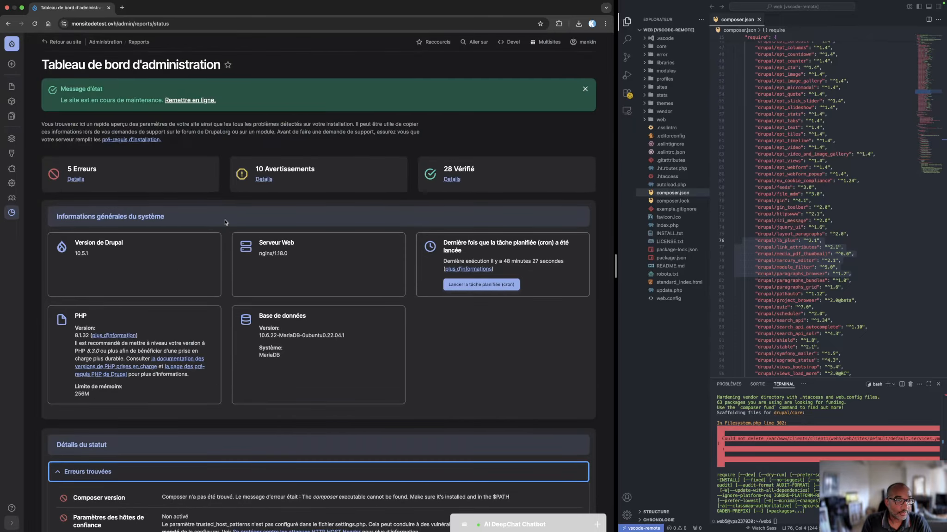
{"action": "scroll", "coordinate": [225, 222], "scroll_direction": "down", "scroll_amount": 20}
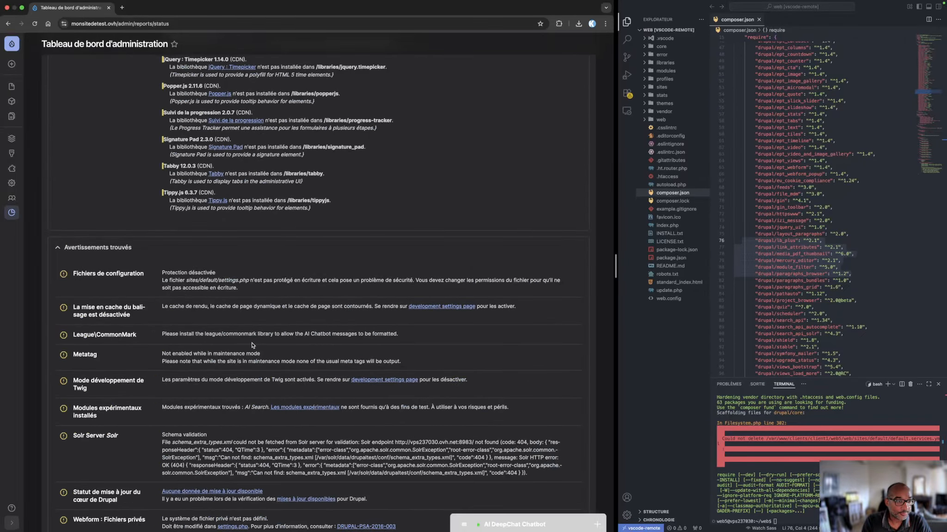
{"action": "scroll", "coordinate": [252, 345], "scroll_direction": "down", "scroll_amount": 3}
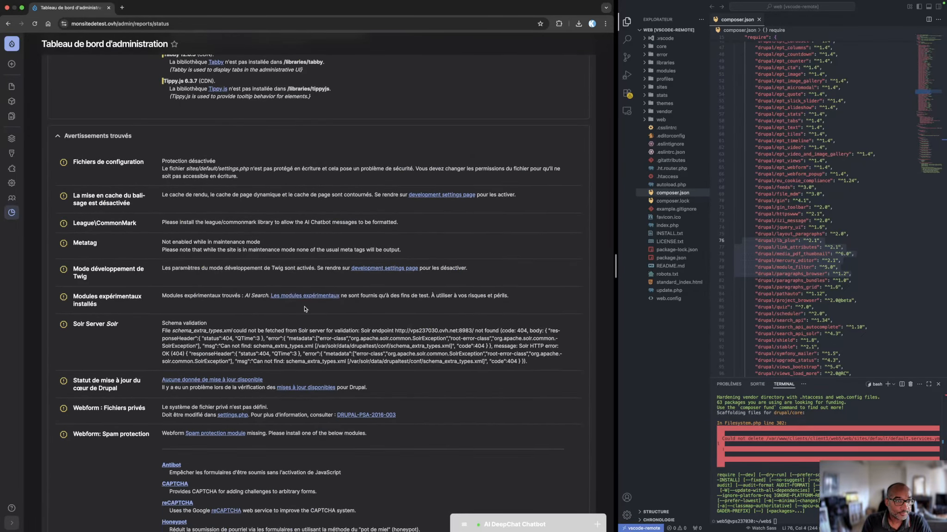
{"action": "scroll", "coordinate": [306, 209], "scroll_direction": "up", "scroll_amount": 20}
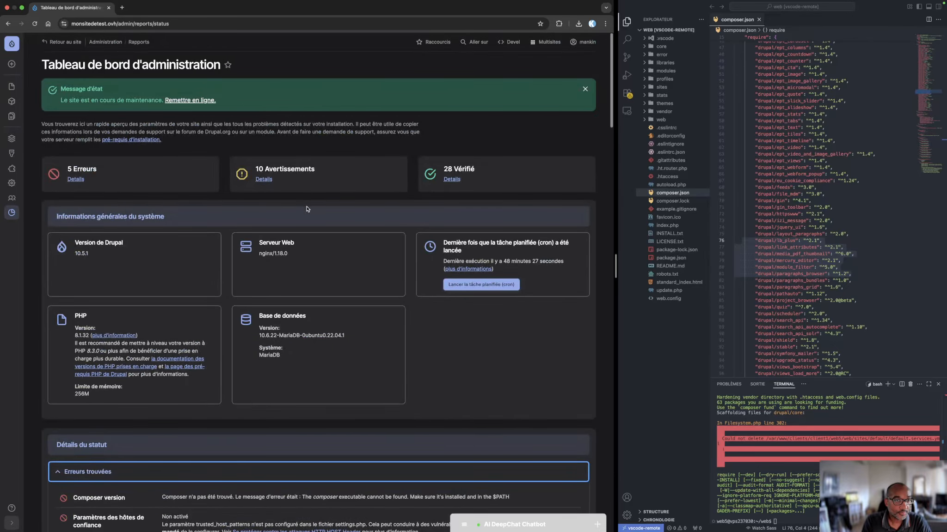
{"action": "left_click", "coordinate": [582, 85]}
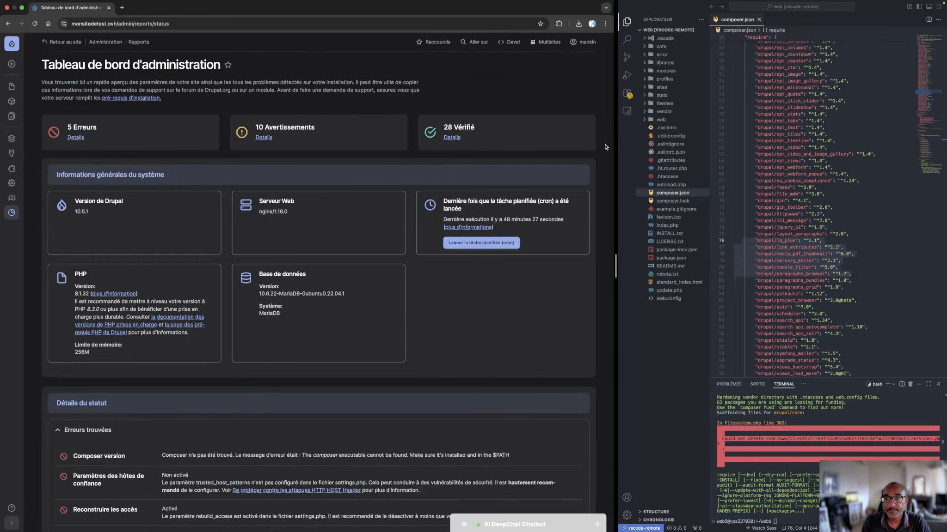
{"action": "left_click_drag", "start_coordinate": [473, 81], "coordinate": [219, 64]}
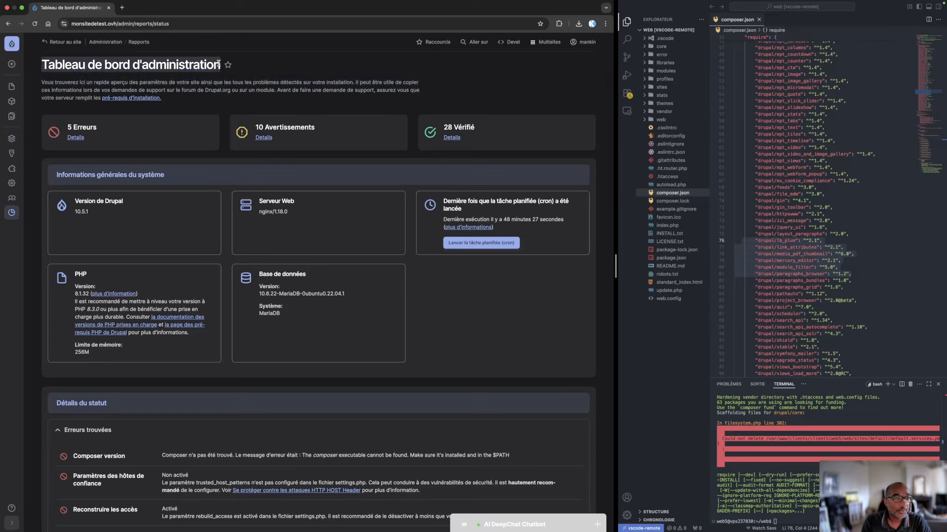
{"action": "left_click", "coordinate": [317, 73]}
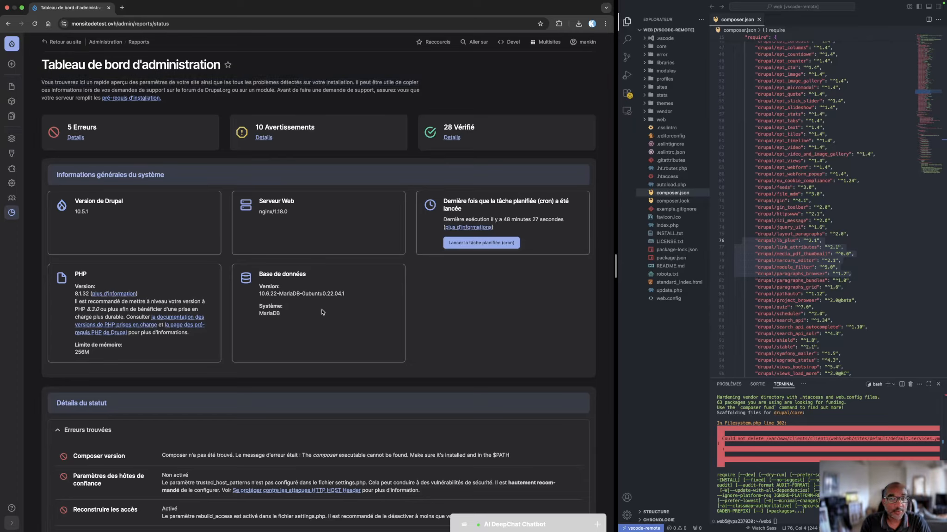